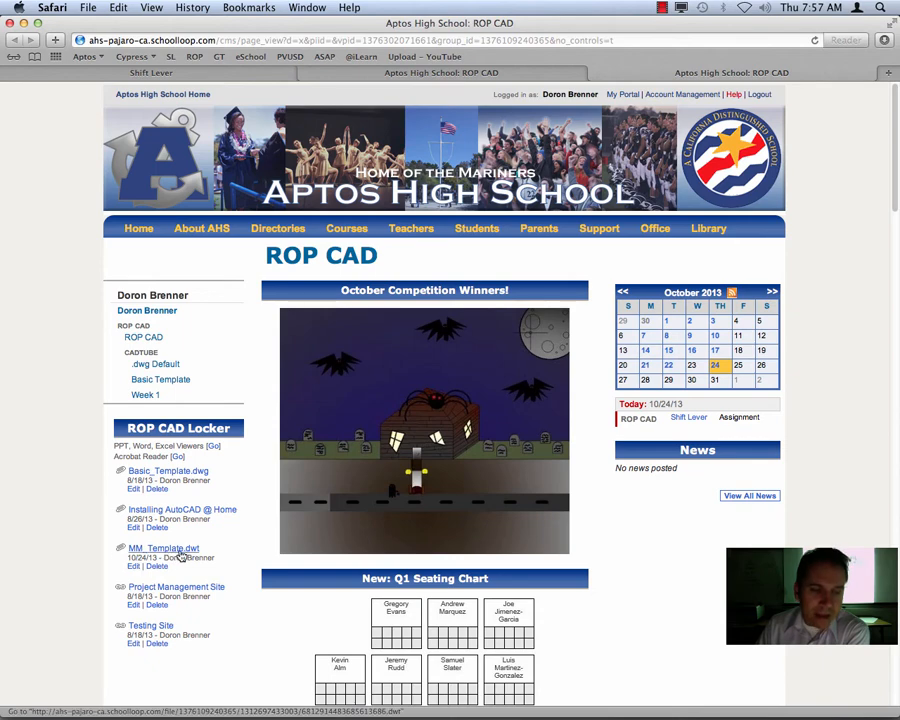
Download MM_Template.dwt from the ROP CAD Locker and open it from the Downloads folder in AutoCAD 2013.
left_click(157, 551)
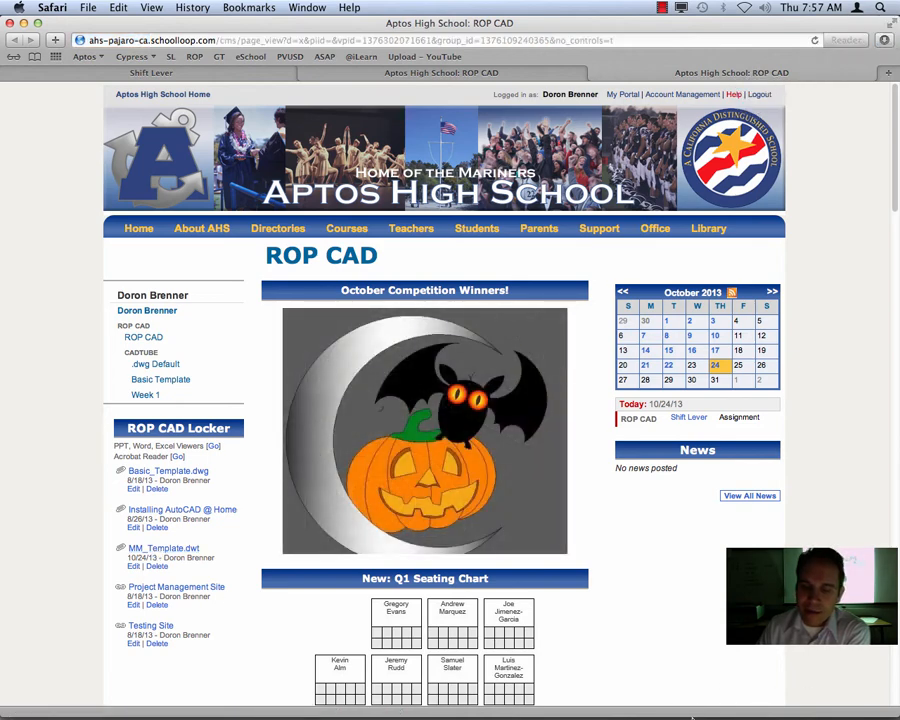
mouse_move(688, 712)
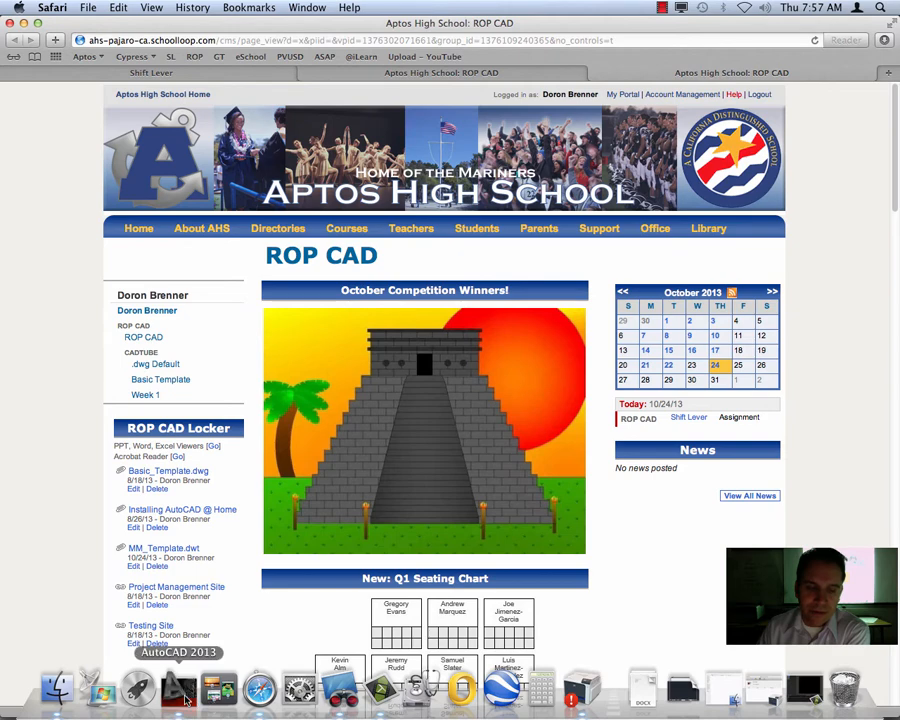
left_click(180, 690)
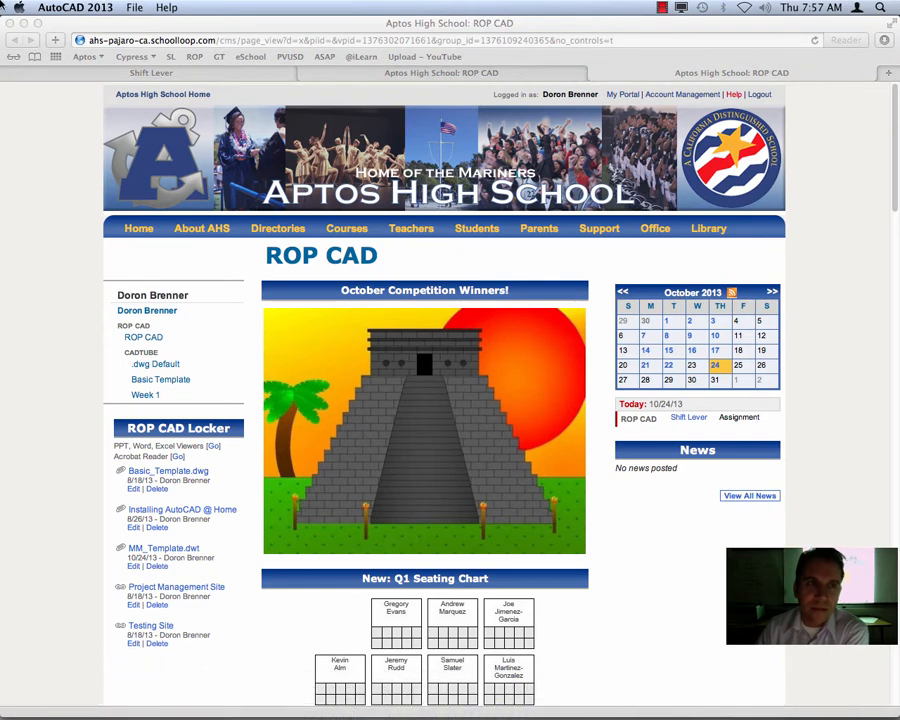
left_click(134, 7)
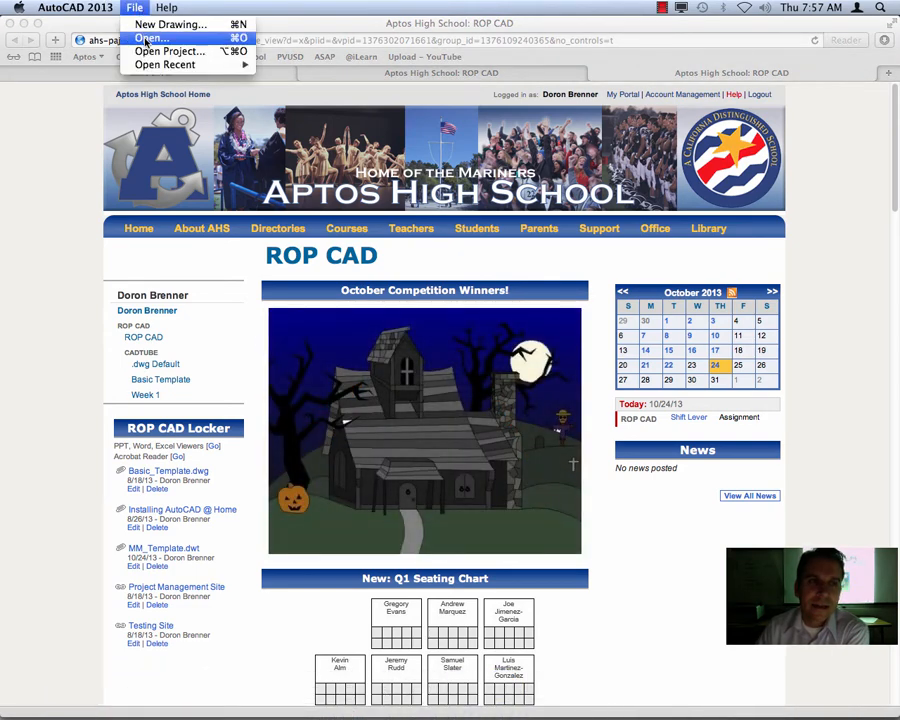
left_click(146, 37)
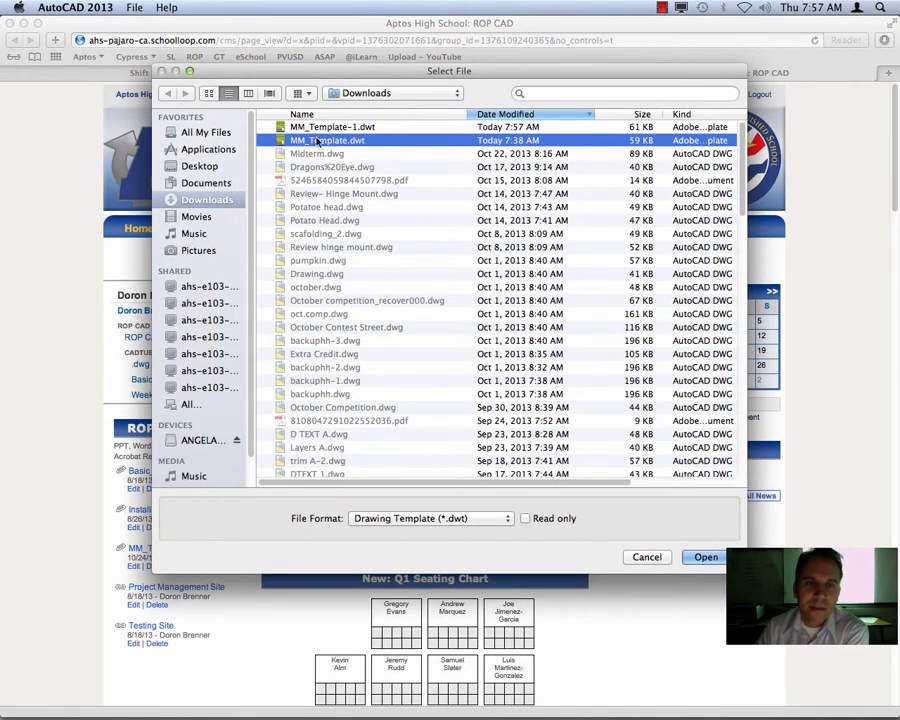
left_click(704, 558)
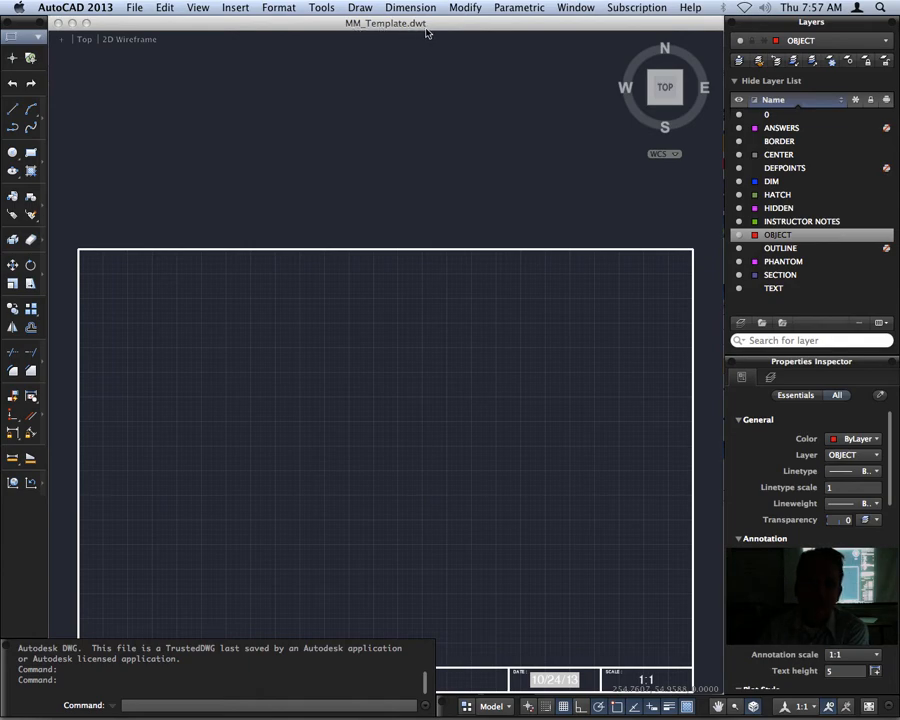
Open the LAST, FIRST name text in the title block for editing and leave the text editor.
left_click(370, 408)
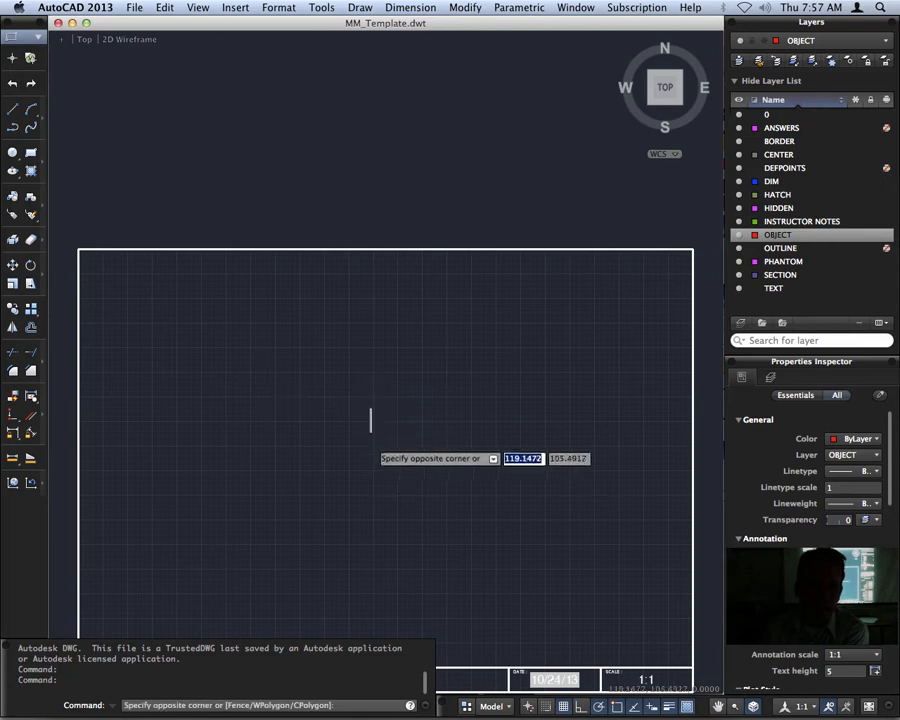
scroll(385, 463, "down", 2)
middle_click_drag(385, 463, 388, 290)
scroll(372, 274, "up", 3)
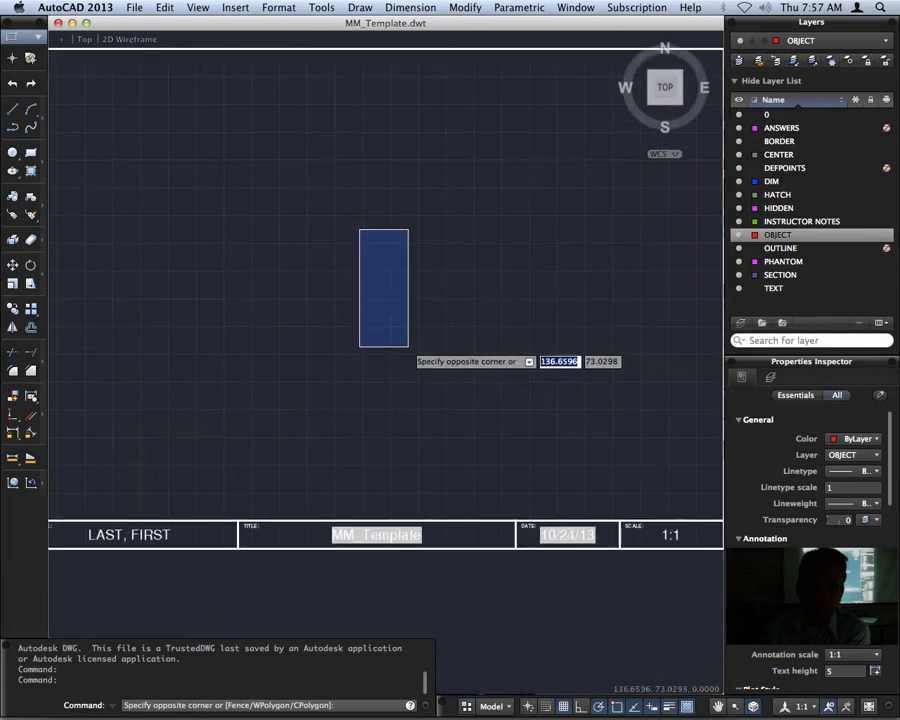
middle_click_drag(351, 348, 387, 331)
scroll(381, 331, "down", 1)
left_click(349, 369)
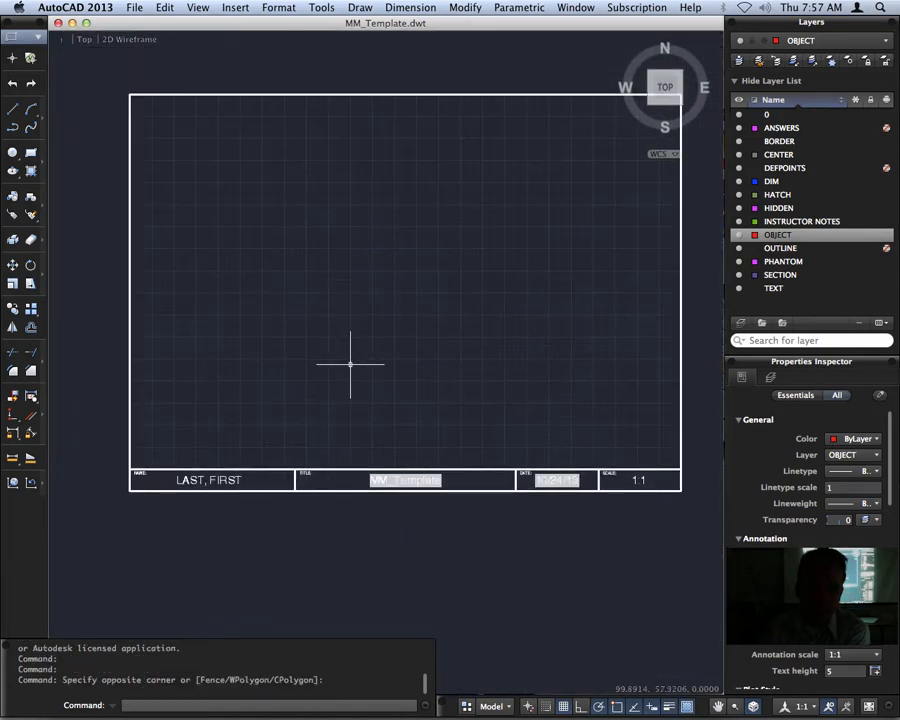
left_click(221, 480)
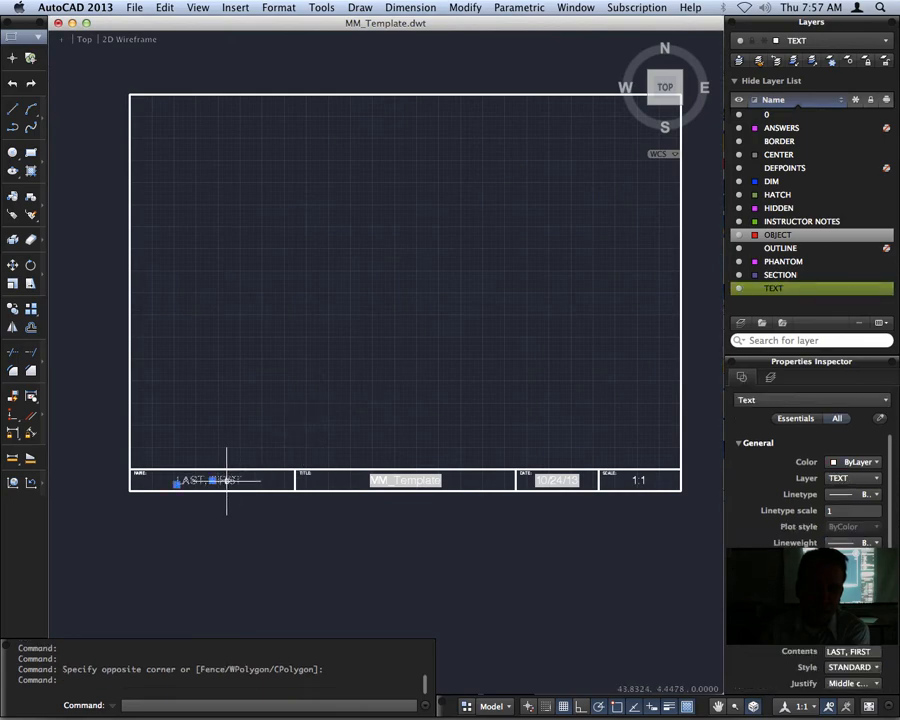
double_click(205, 481)
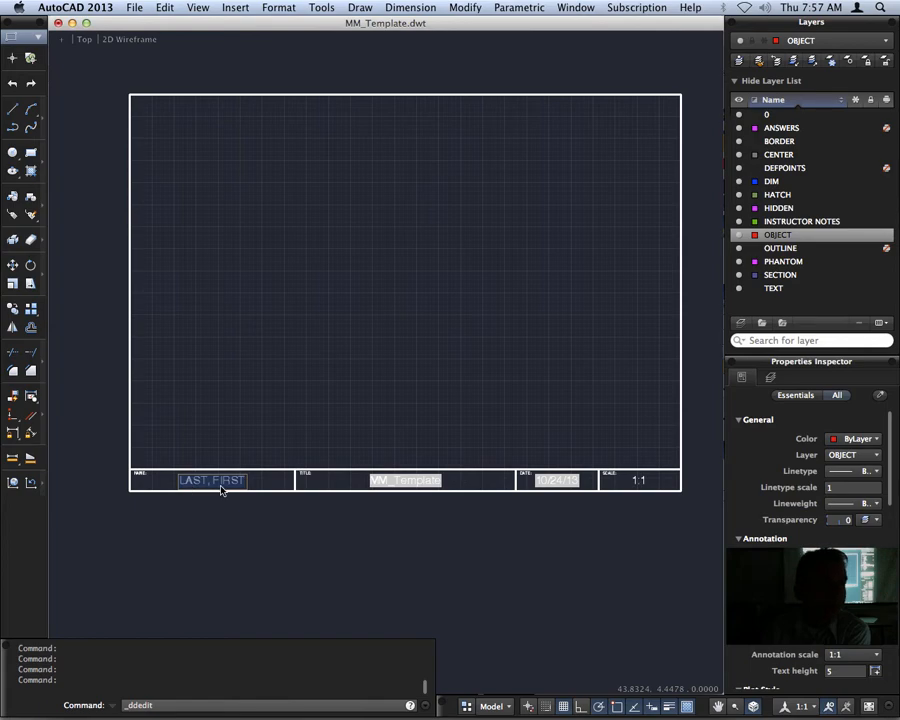
left_click(316, 386)
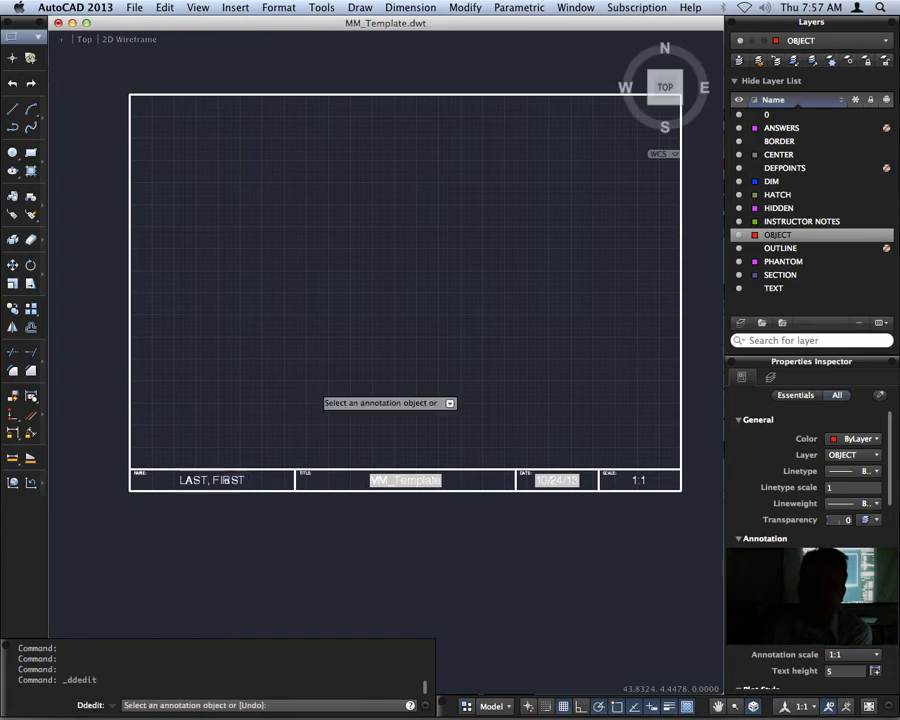
key("Escape")
key("Escape")
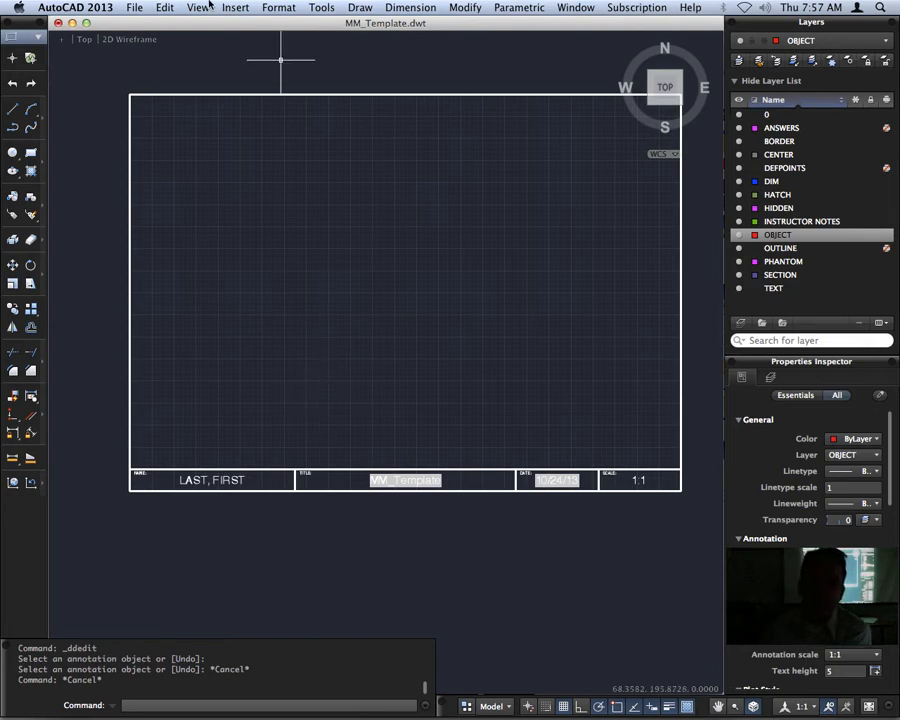
Save the drawing as an AutoCAD Drawing Template named MM_Template in the Template folder, replacing the existing file.
left_click(135, 8)
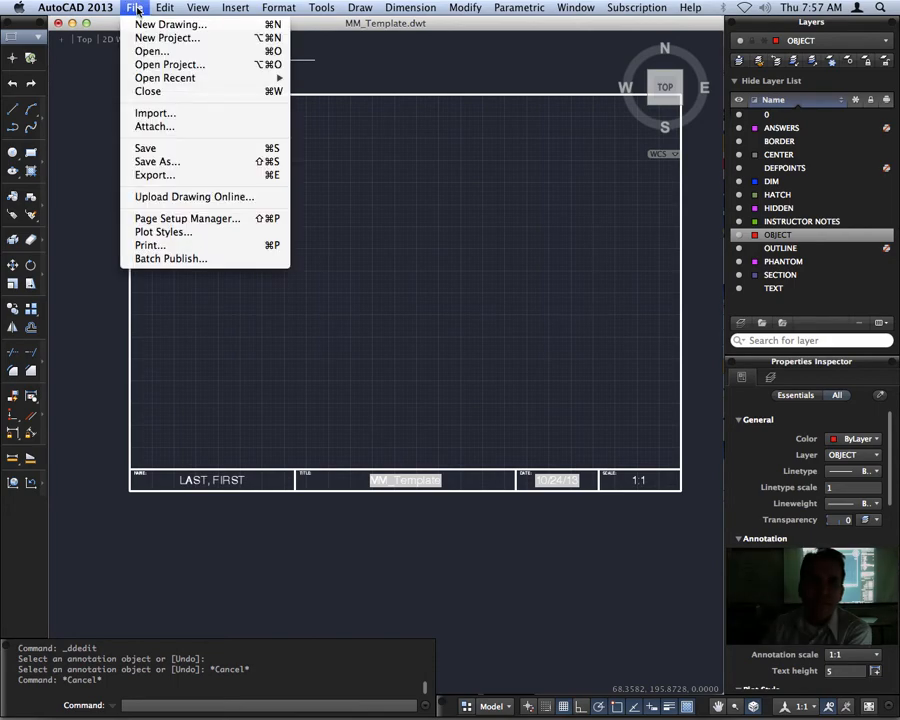
left_click(153, 162)
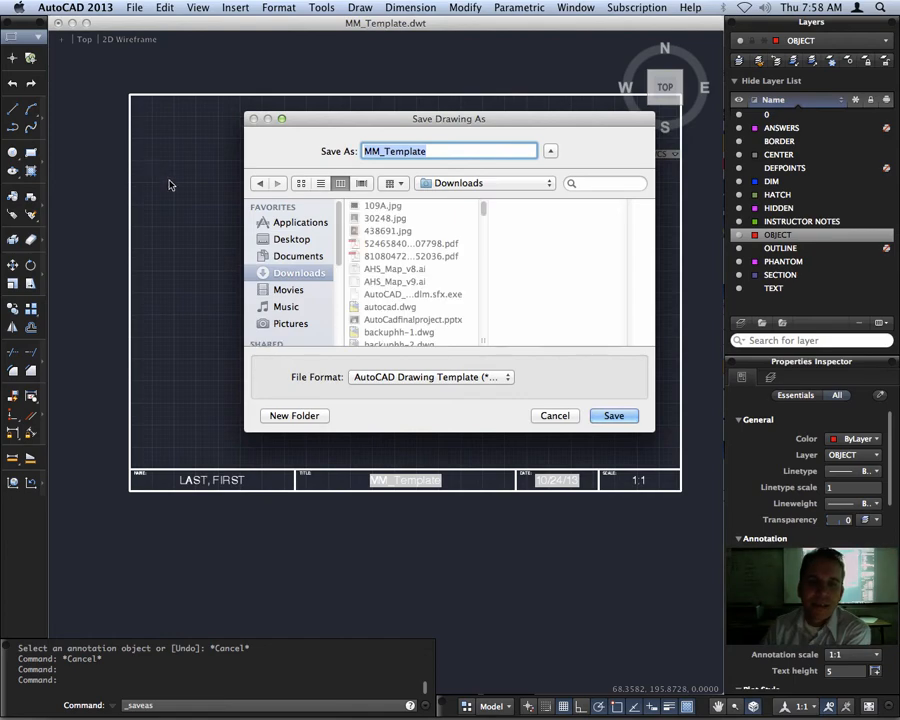
left_click(486, 379)
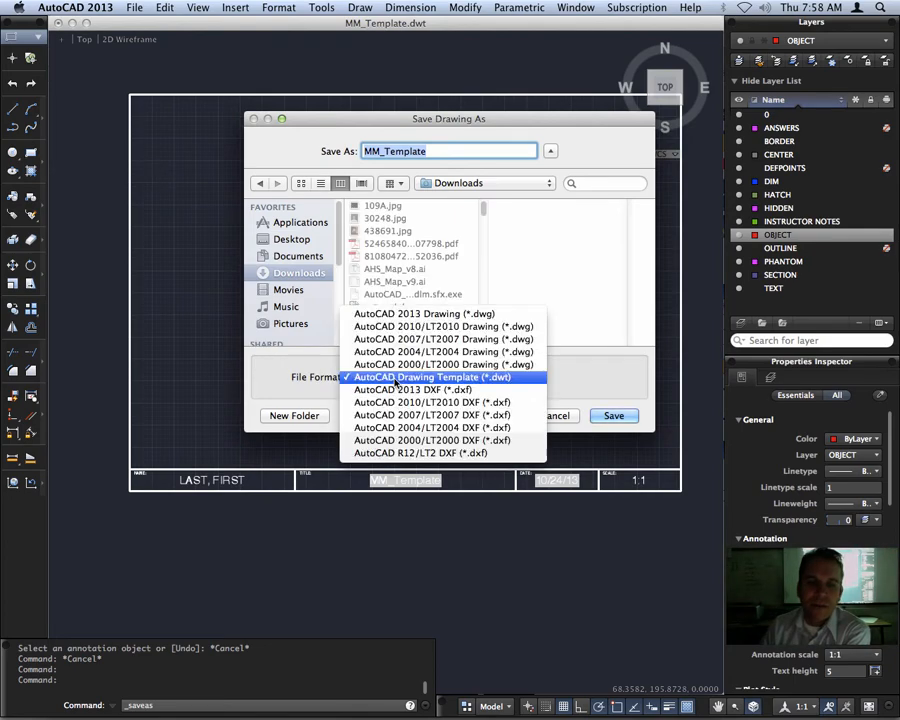
left_click(511, 381)
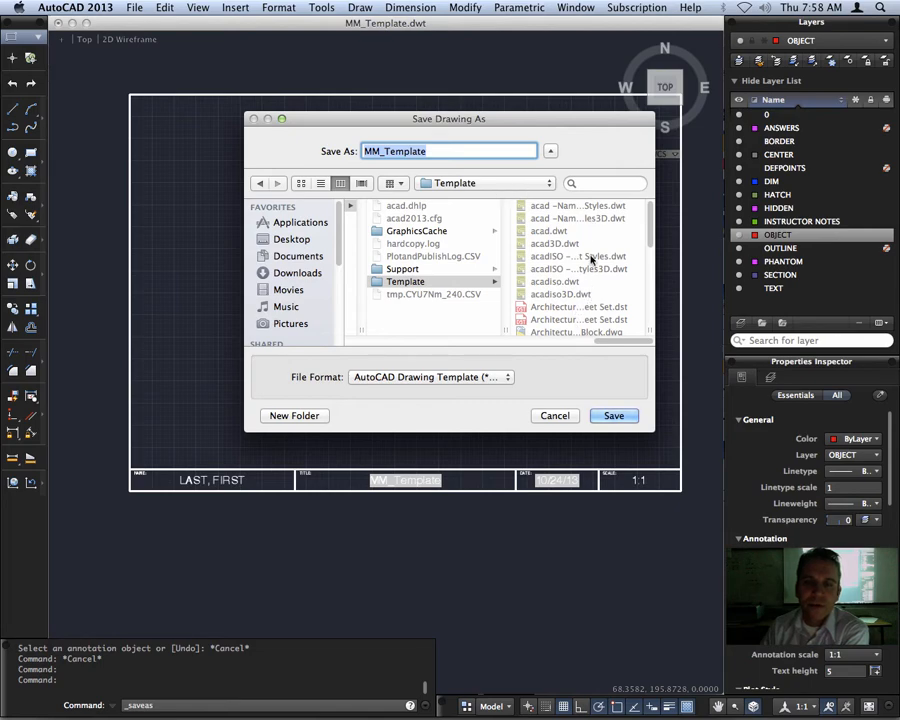
left_click(450, 184)
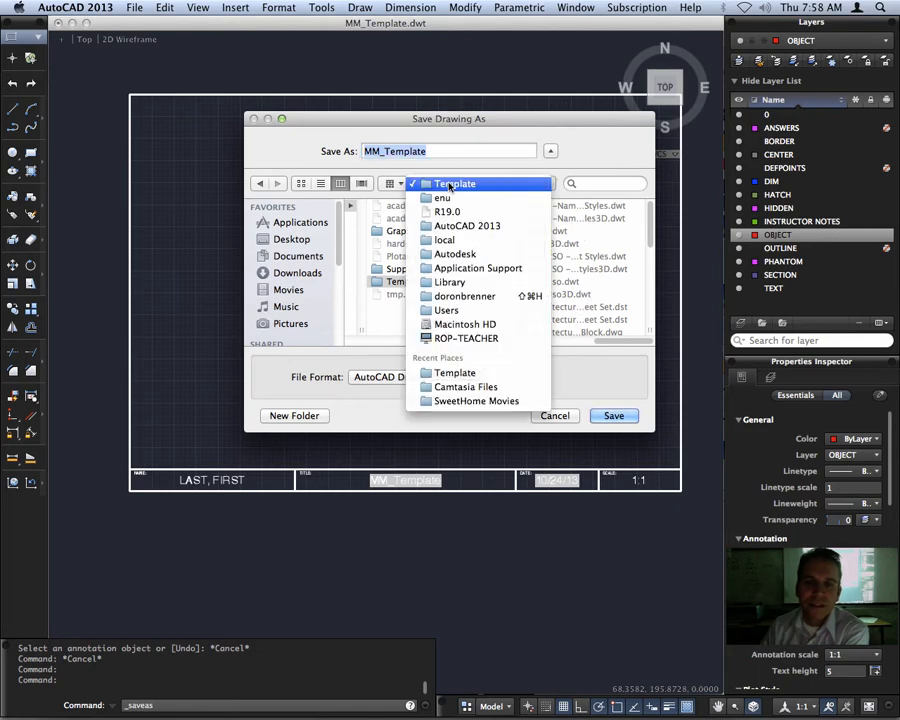
left_click(513, 187)
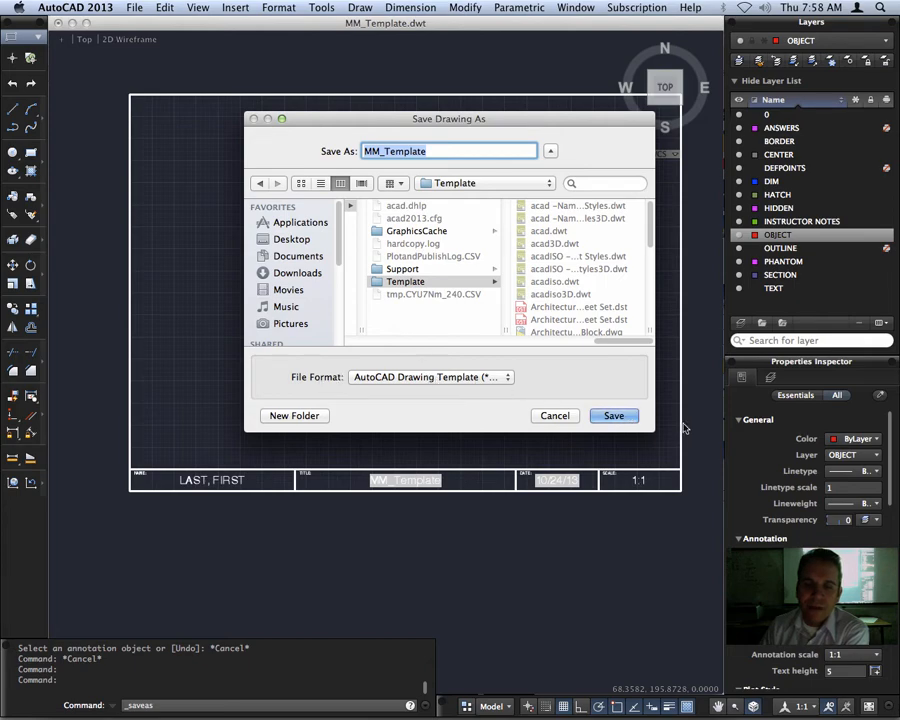
left_click(620, 415)
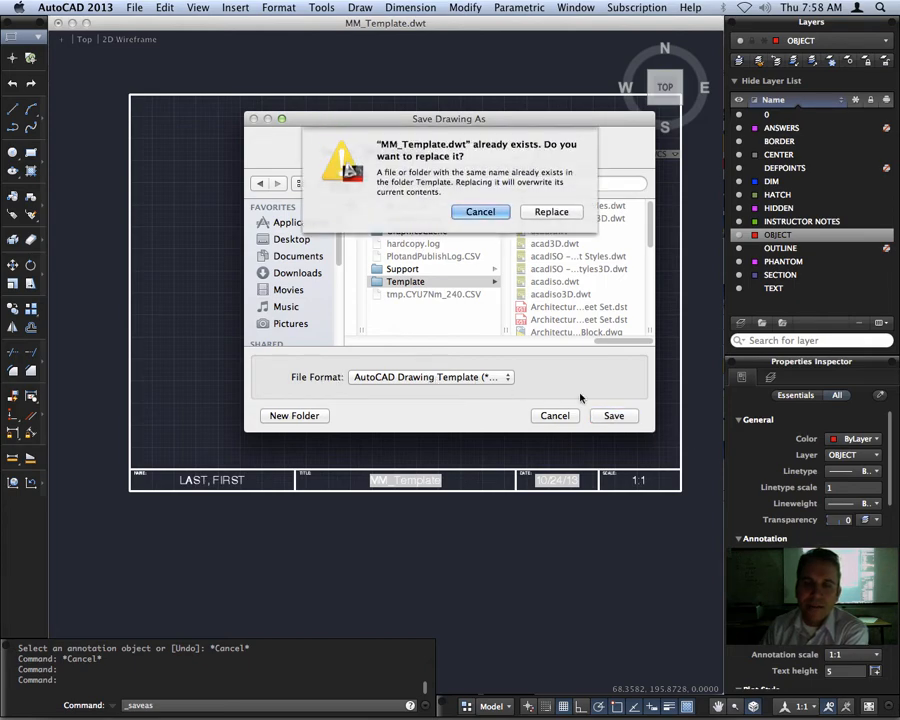
left_click(551, 212)
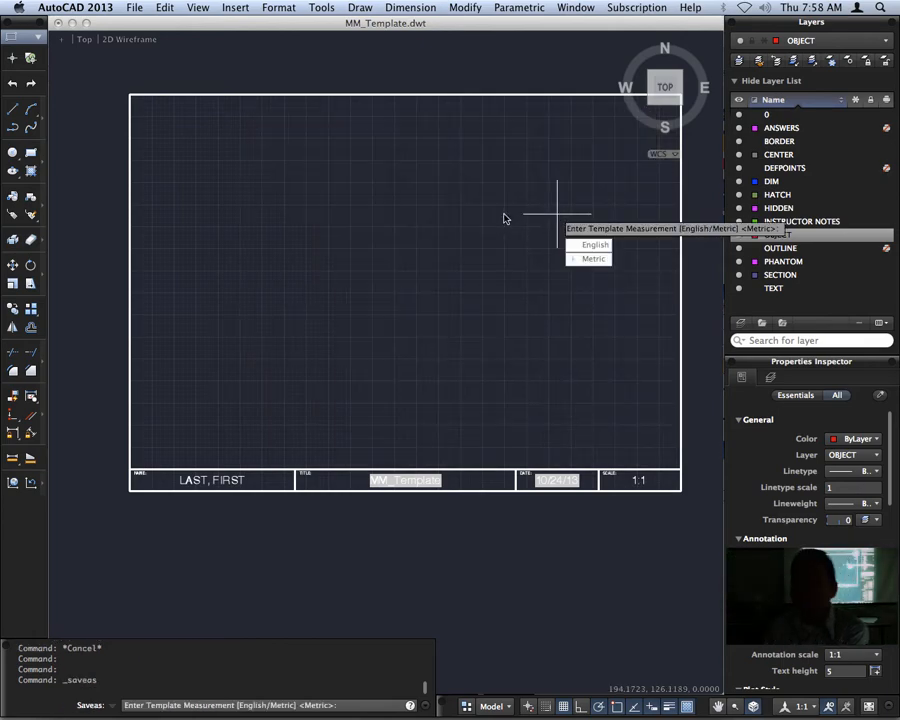
Set the template measurement to Metric and leave the template description blank.
left_click(592, 260)
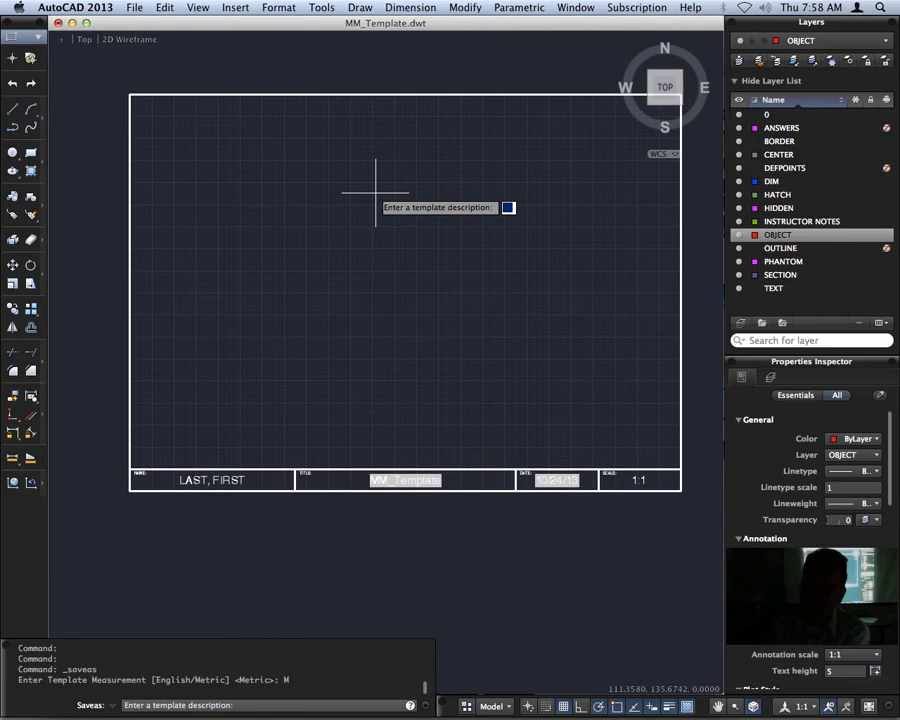
key("Return")
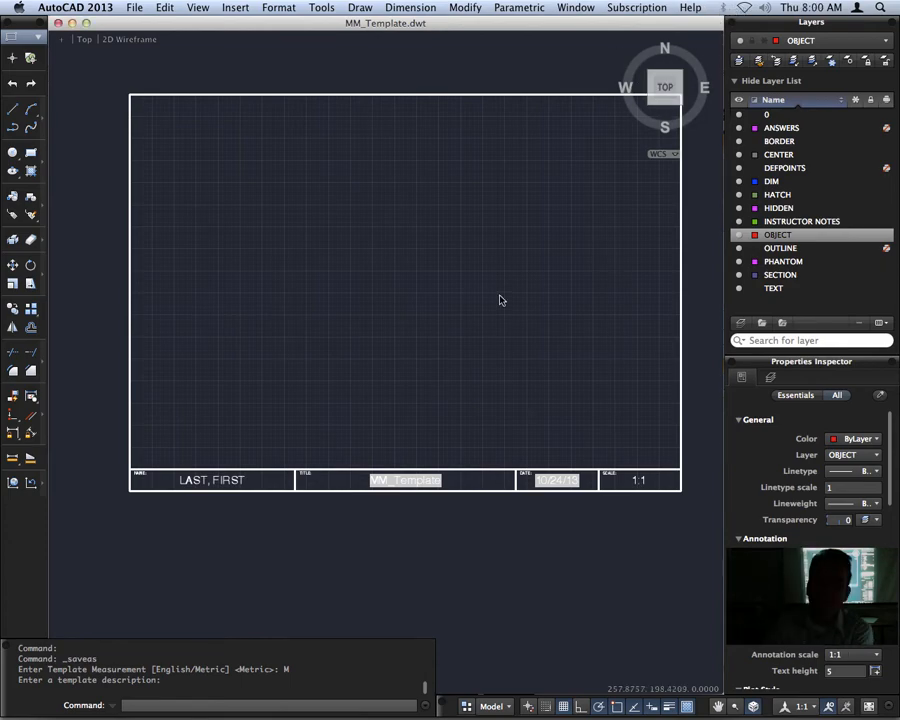
key("Escape")
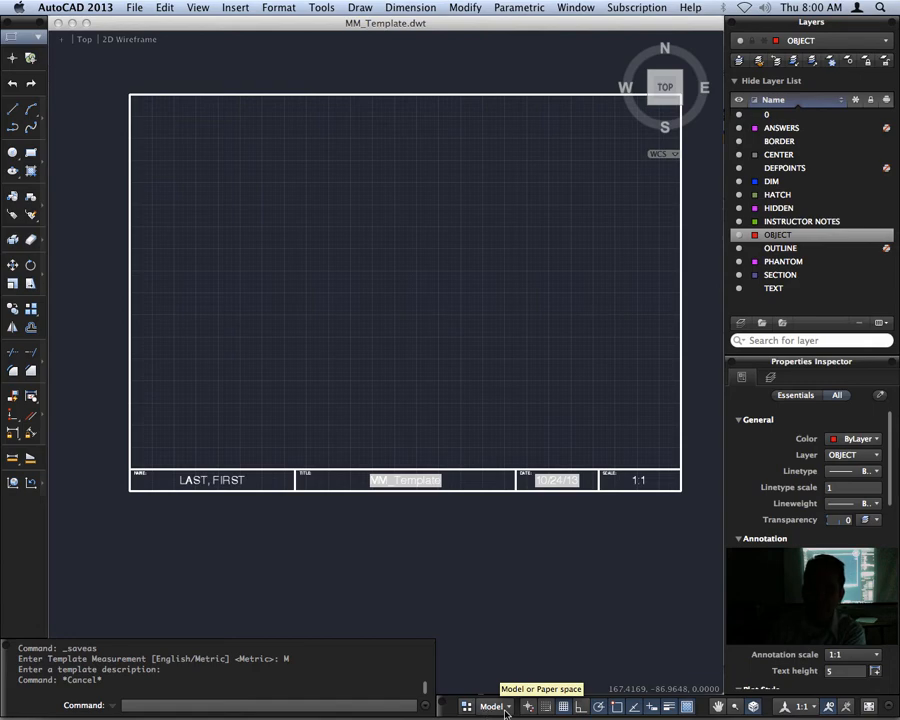
Switch from model space to Layout1 and bring the whole sheet into view.
left_click(510, 707)
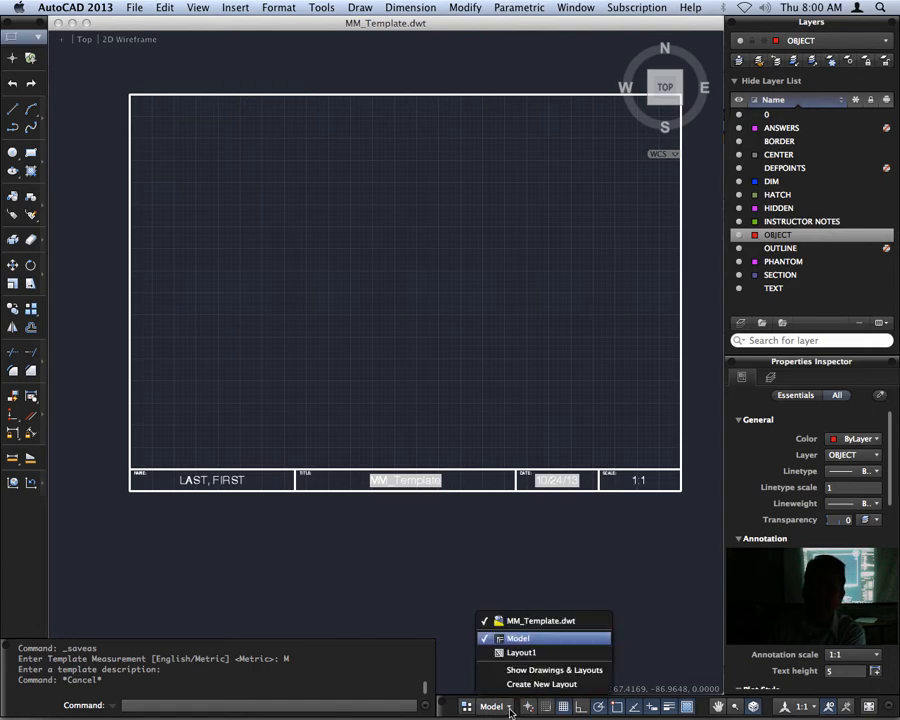
left_click(531, 655)
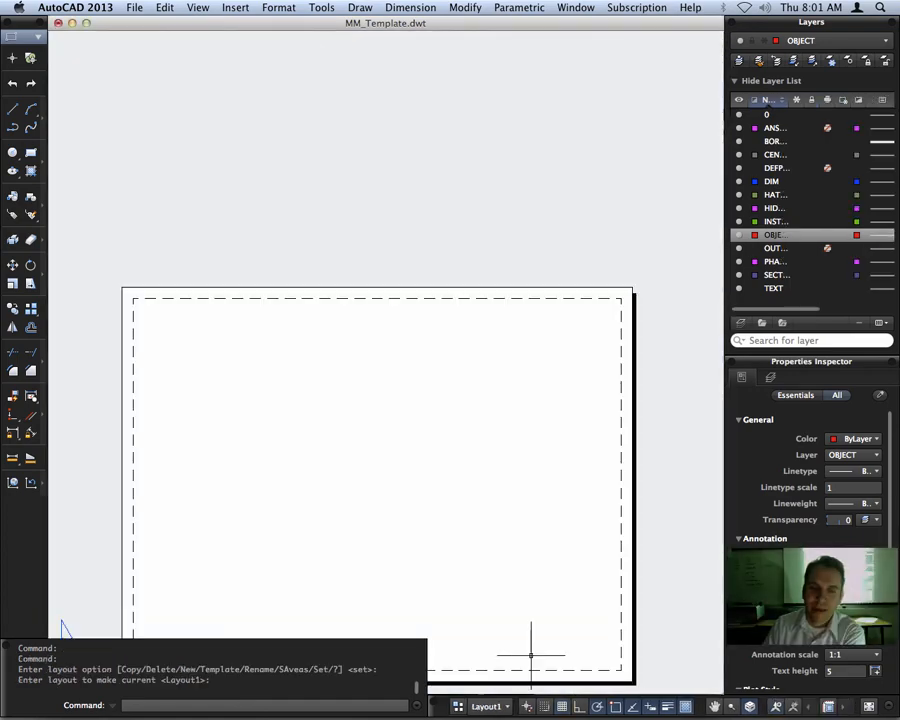
middle_click_drag(460, 520, 467, 346)
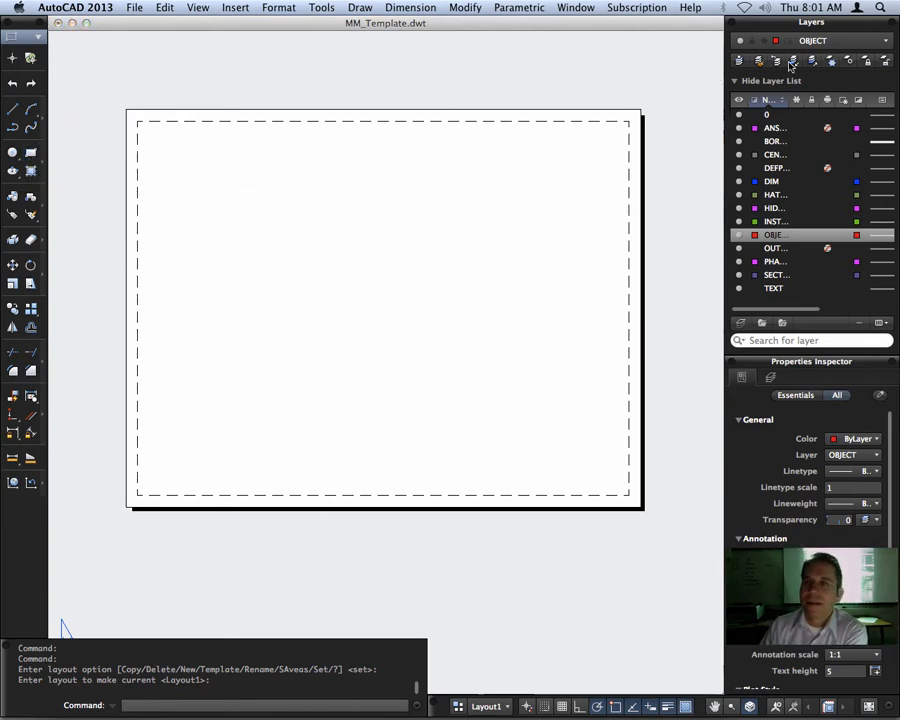
Draw a trial rectangle inside the dashed margin of the Layout1 sheet and erase it.
left_click(33, 154)
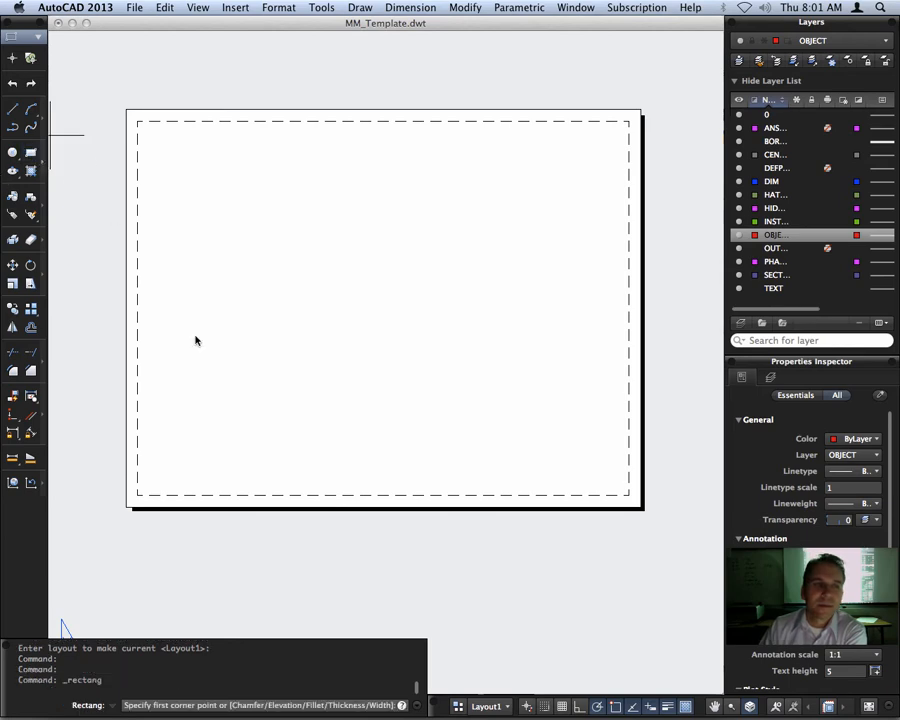
left_click(186, 459)
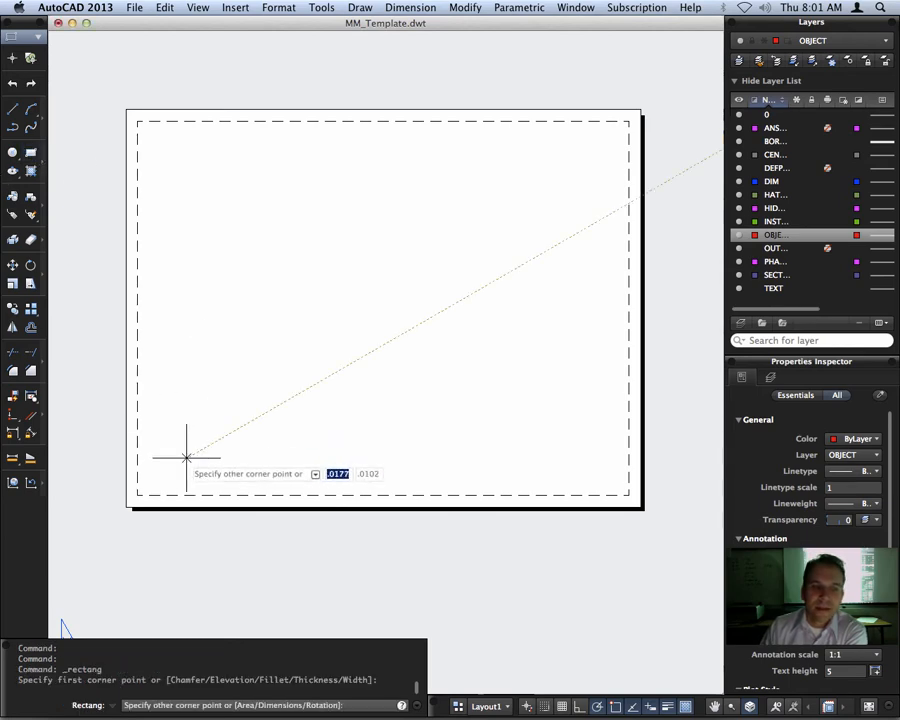
left_click(585, 161)
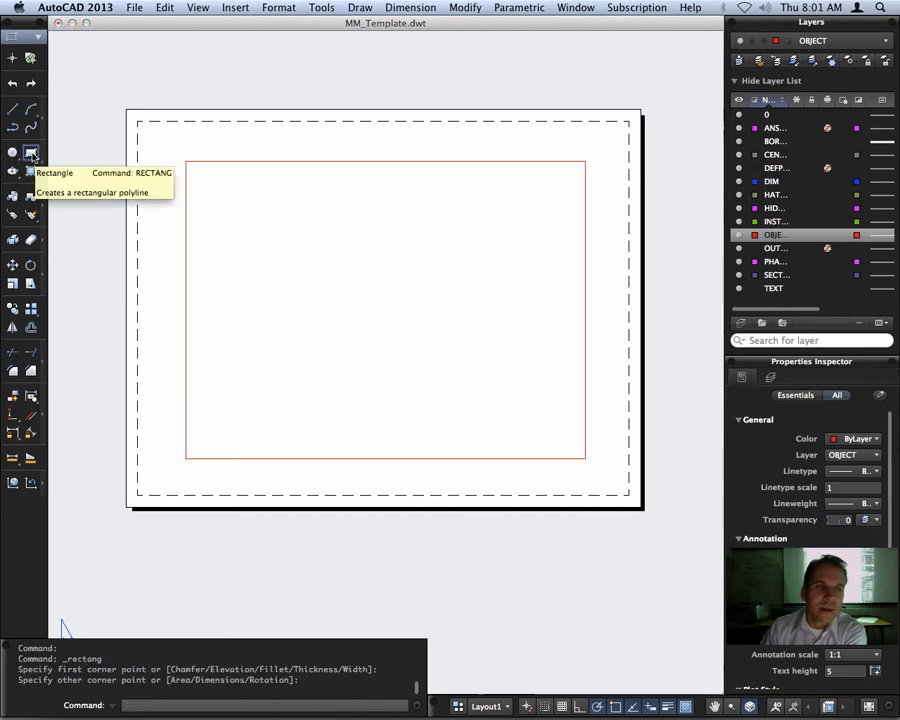
left_click(279, 161)
key("Delete")
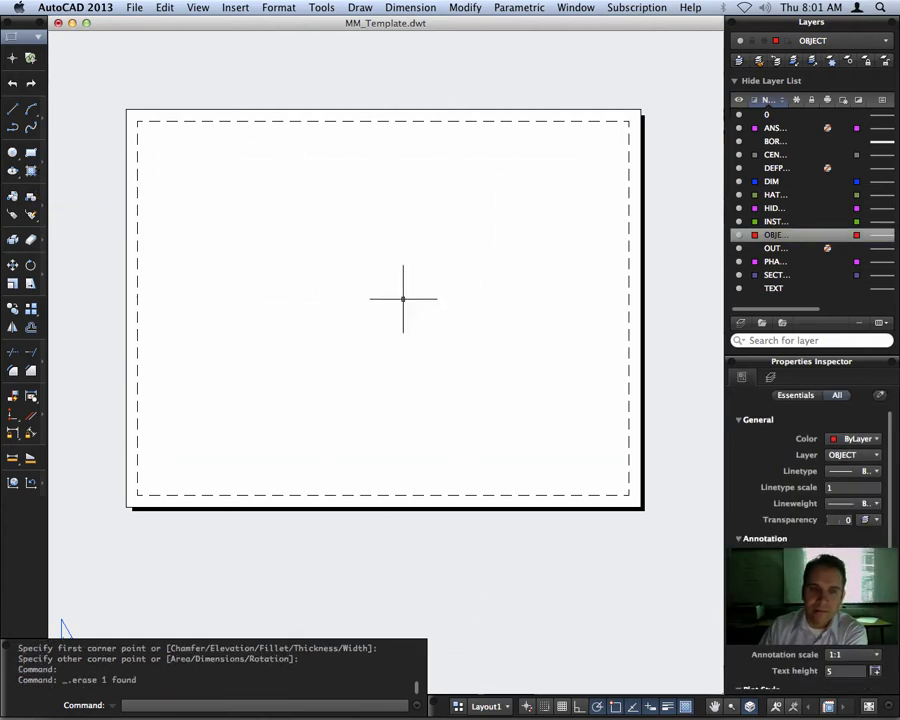
Switch to model space and cut the entire border and title block to the clipboard.
left_click(487, 706)
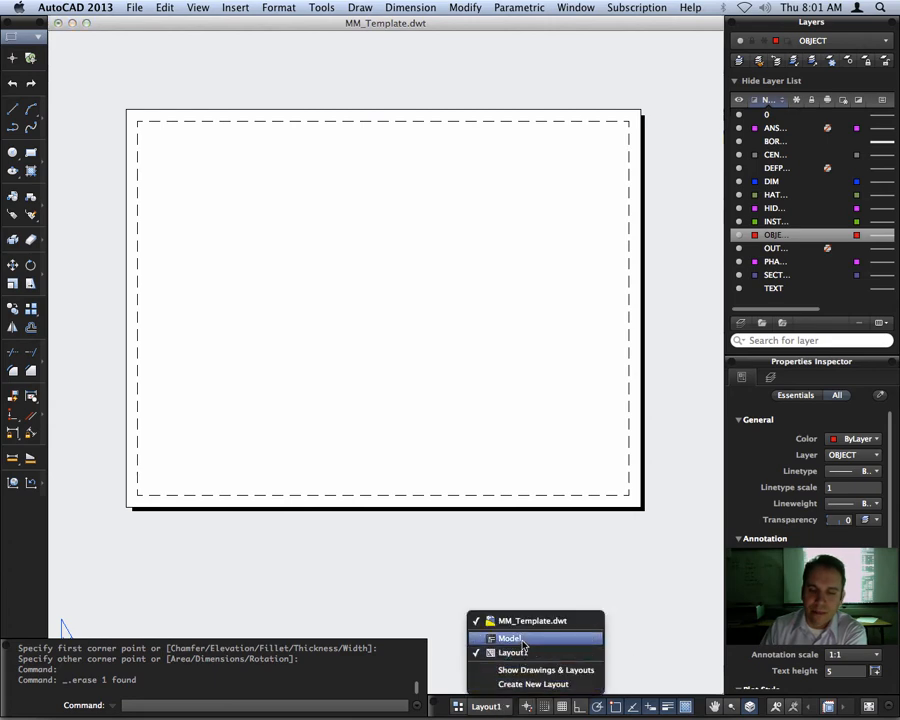
left_click(480, 696)
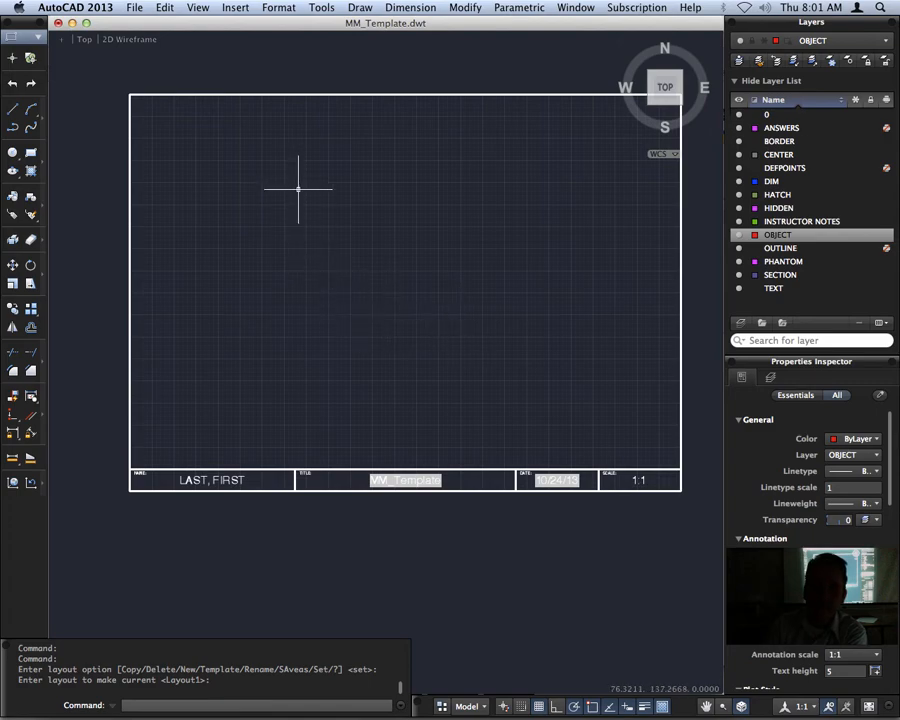
left_click(106, 77)
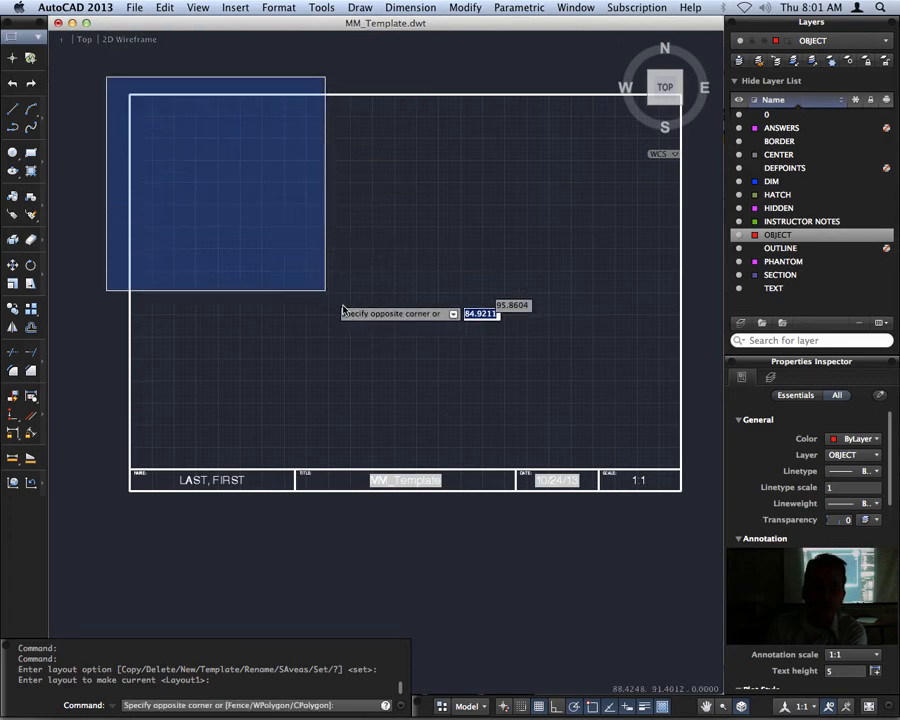
left_click(704, 527)
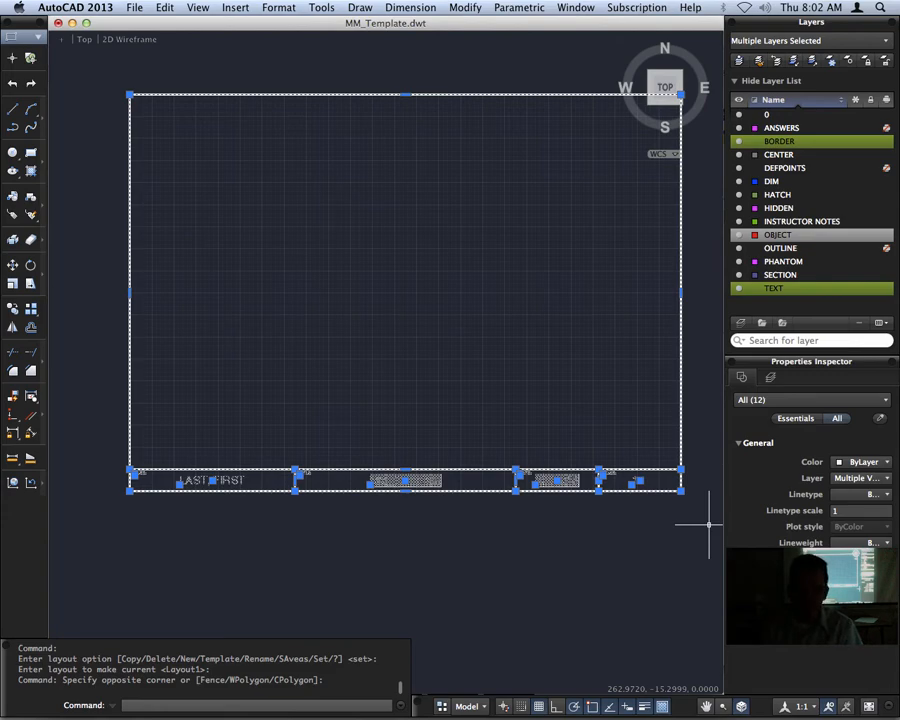
key("super+x")
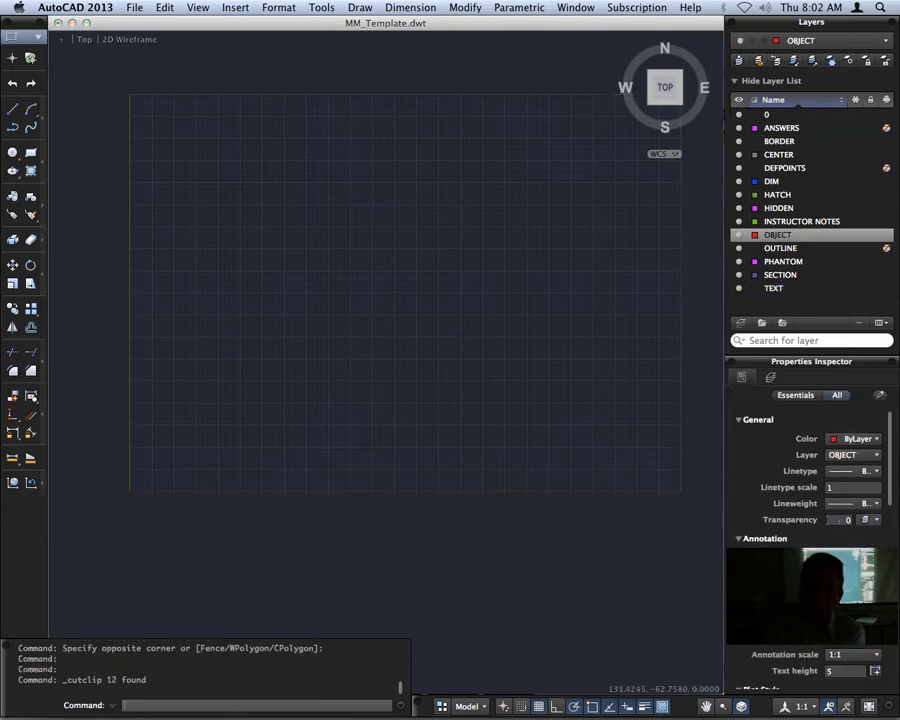
Paste the border and title block into Layout1 with the insertion point at the dashed margin's lower-left corner.
left_click(482, 707)
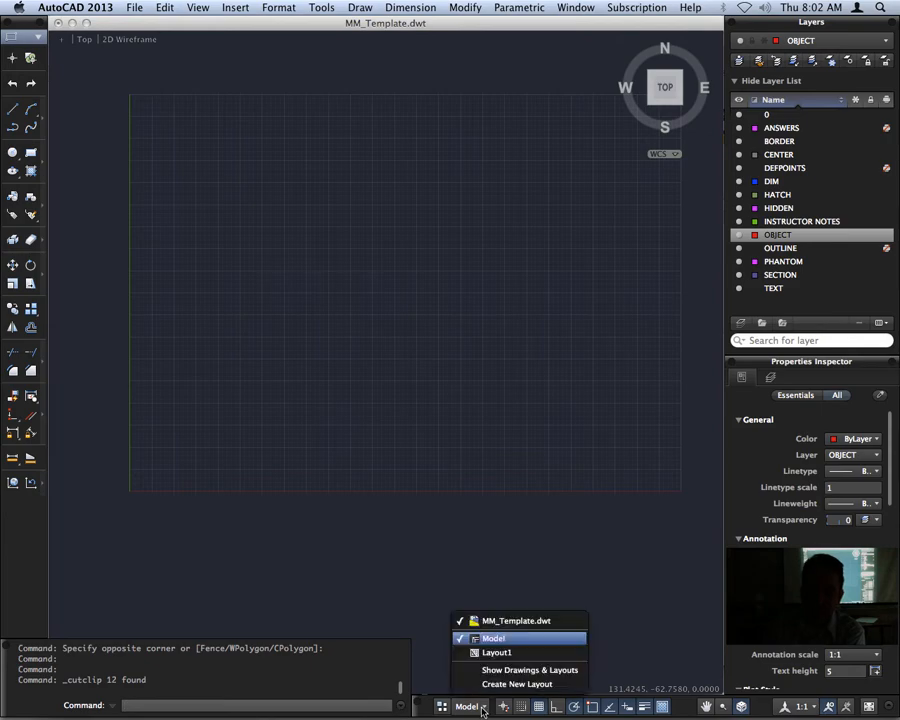
left_click(486, 653)
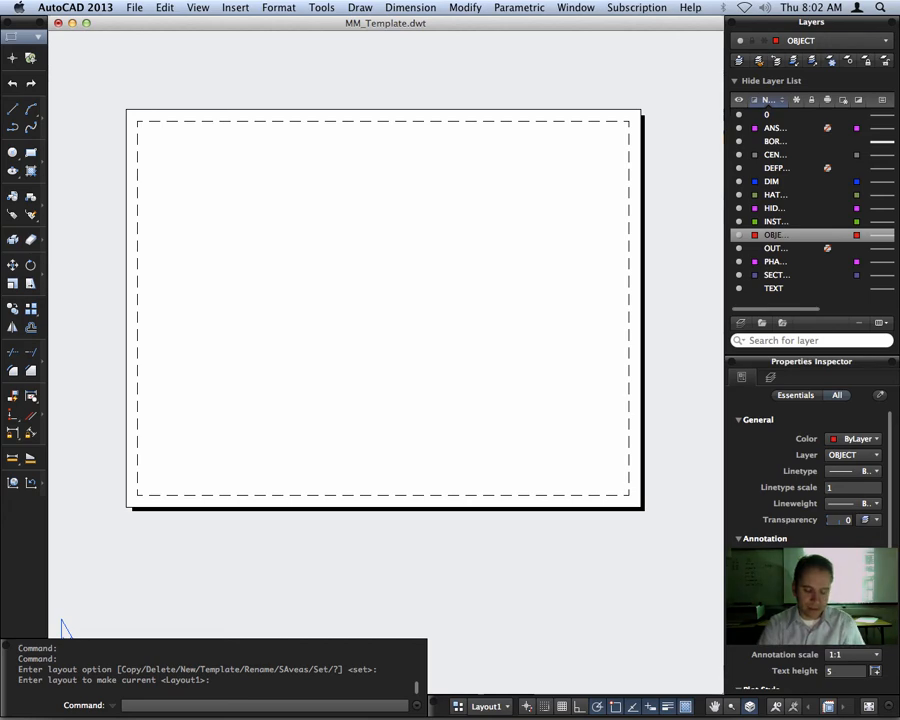
key("super+v")
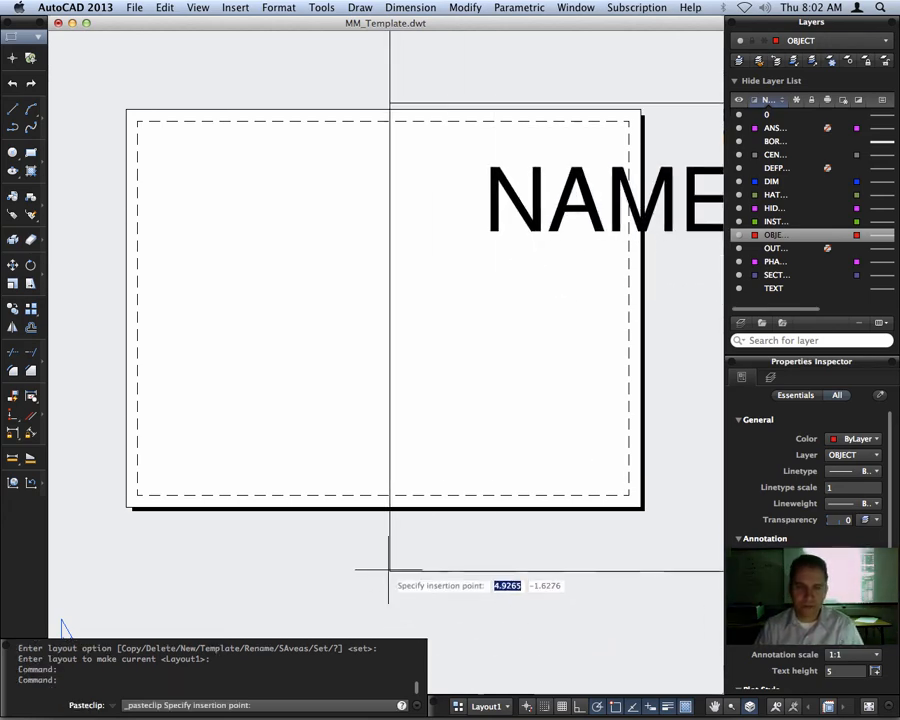
left_click(138, 494)
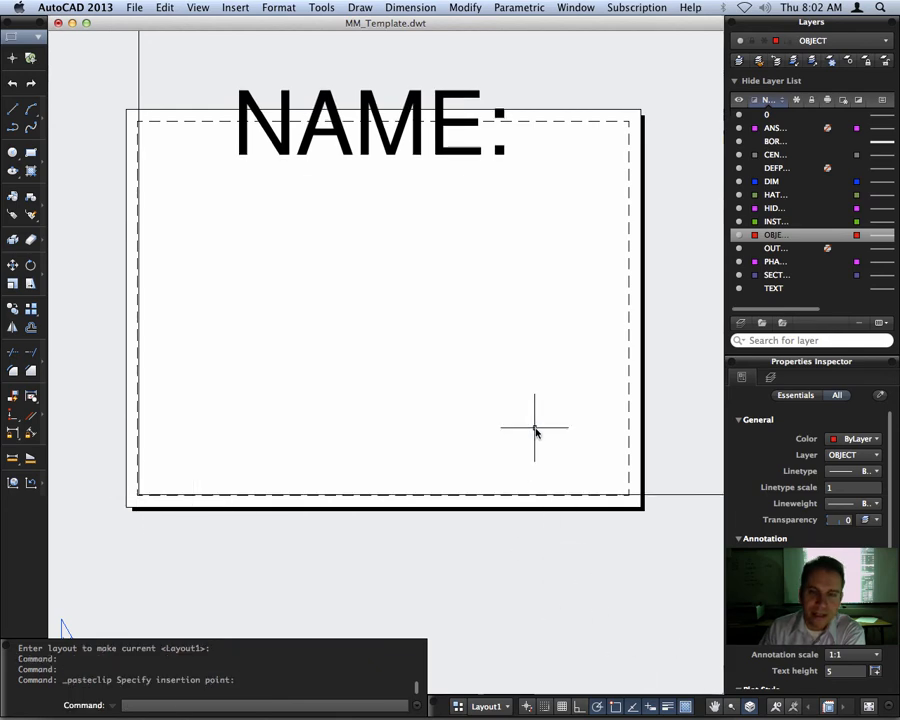
scroll(482, 290, "down", 5)
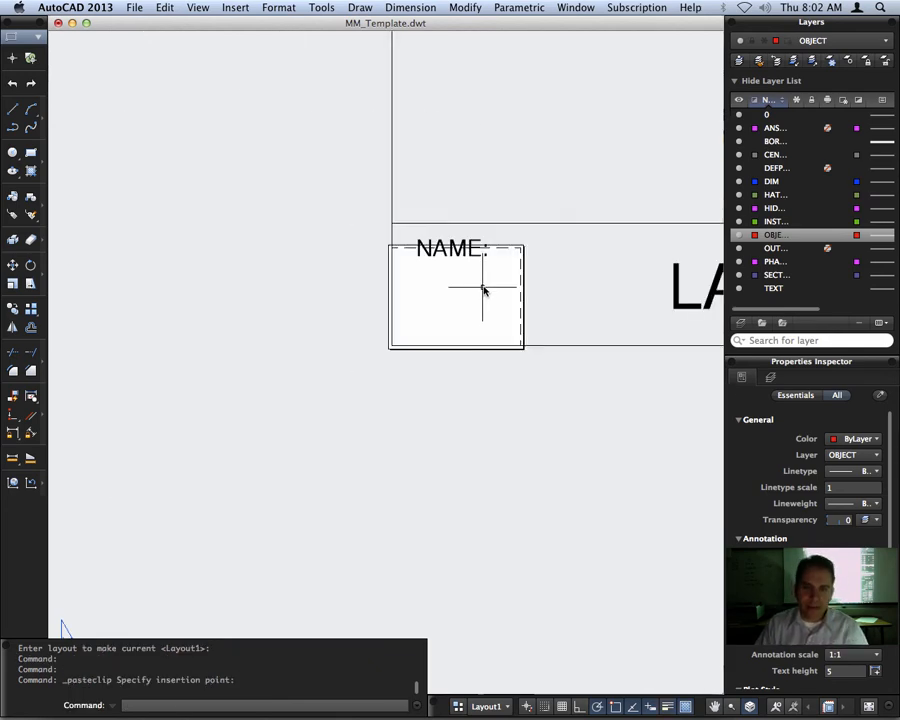
type("z")
key("Return")
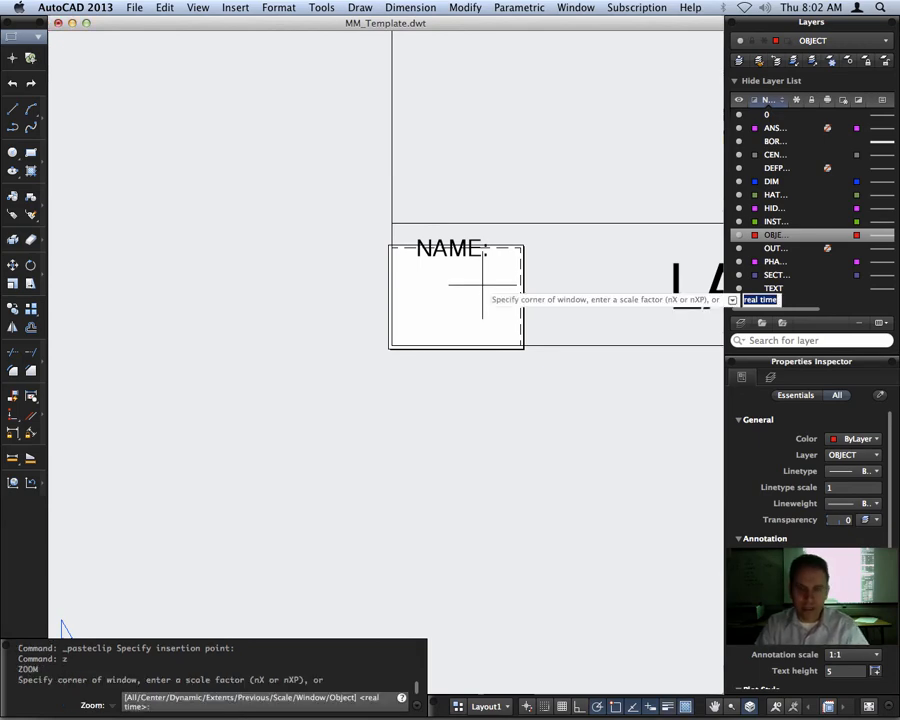
type("e")
key("Return")
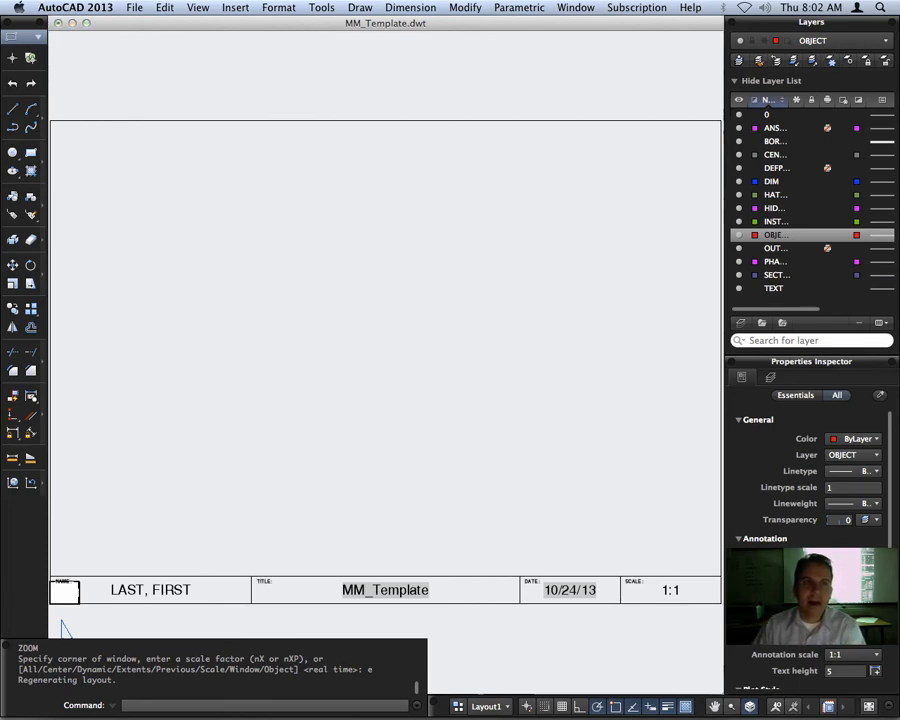
Edit the Layout1 page setup so that the plot scale is 1 mm = 1 unit.
left_click(134, 8)
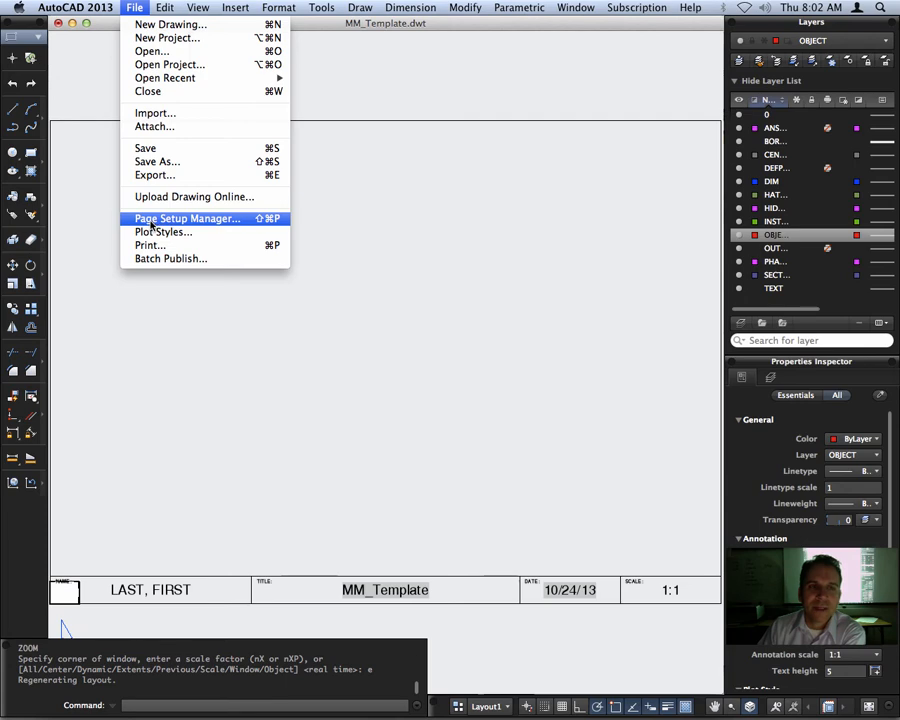
left_click(255, 224)
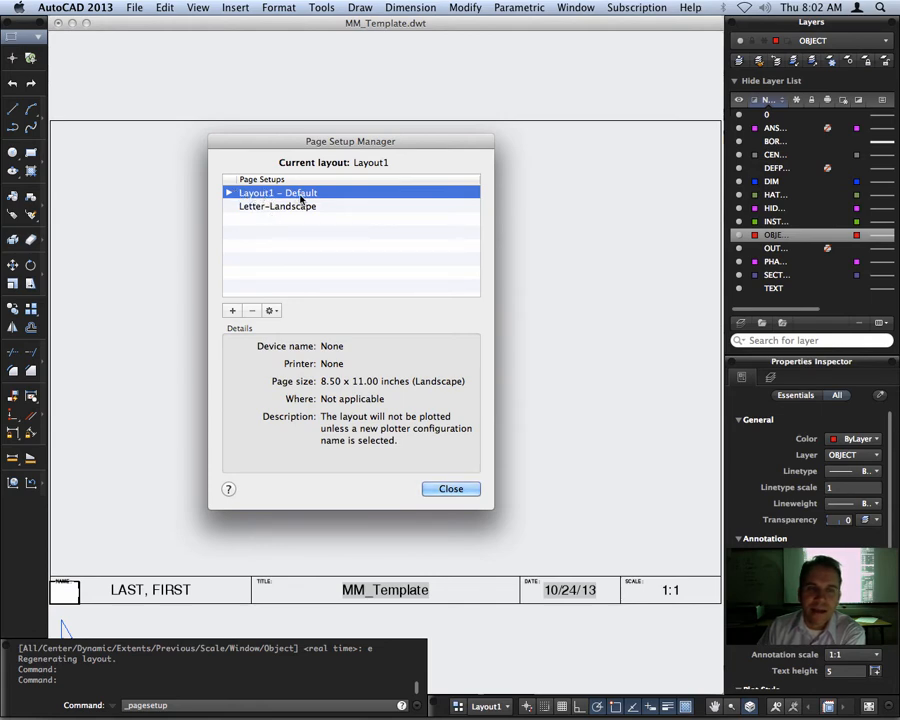
left_click(272, 311)
left_click(316, 326)
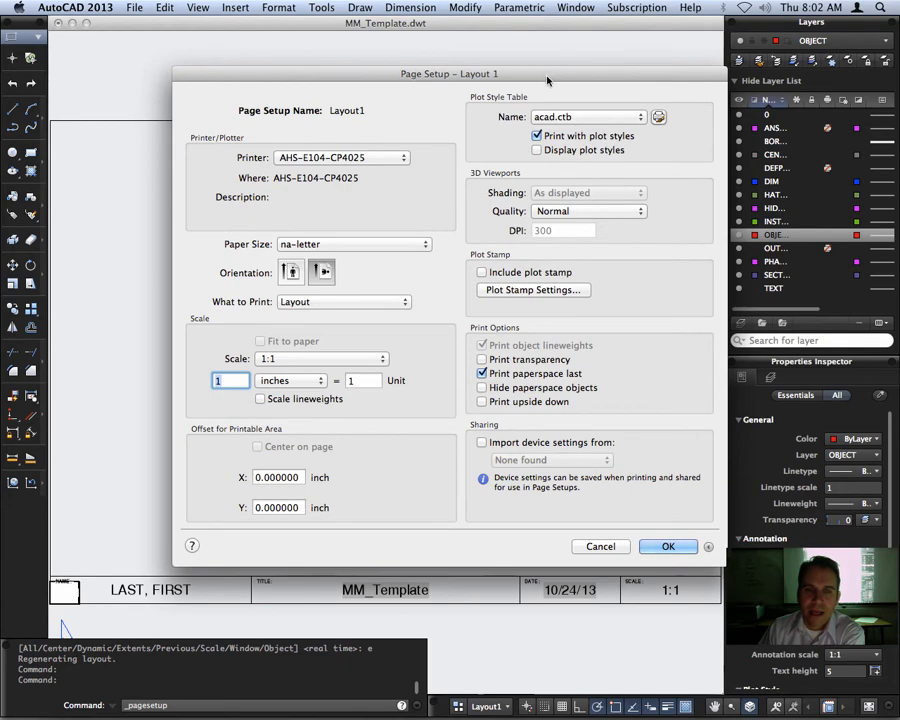
left_click_drag(547, 79, 490, 57)
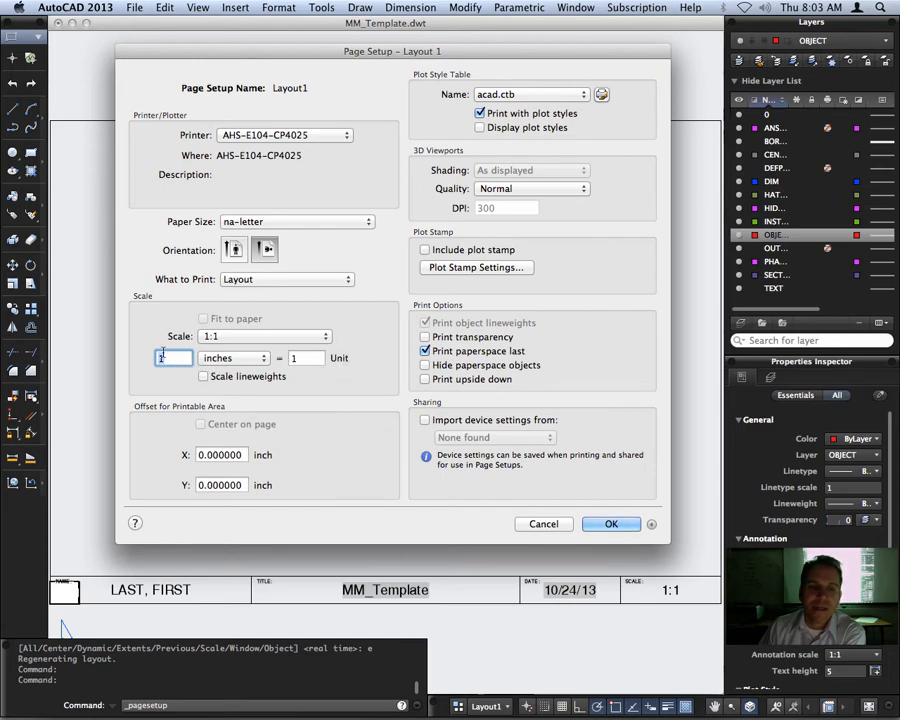
left_click(262, 363)
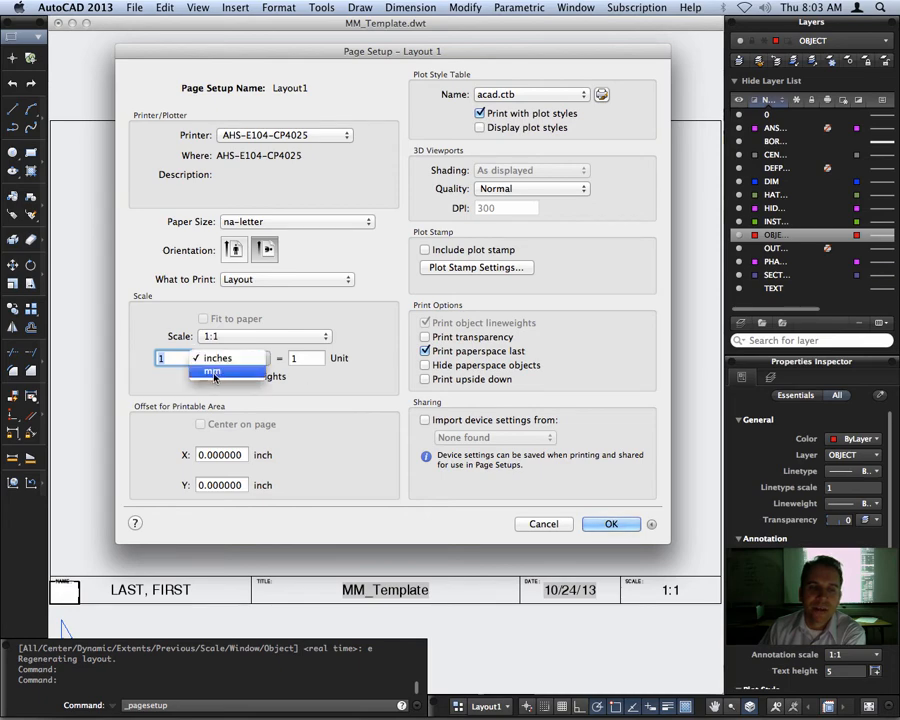
left_click(214, 372)
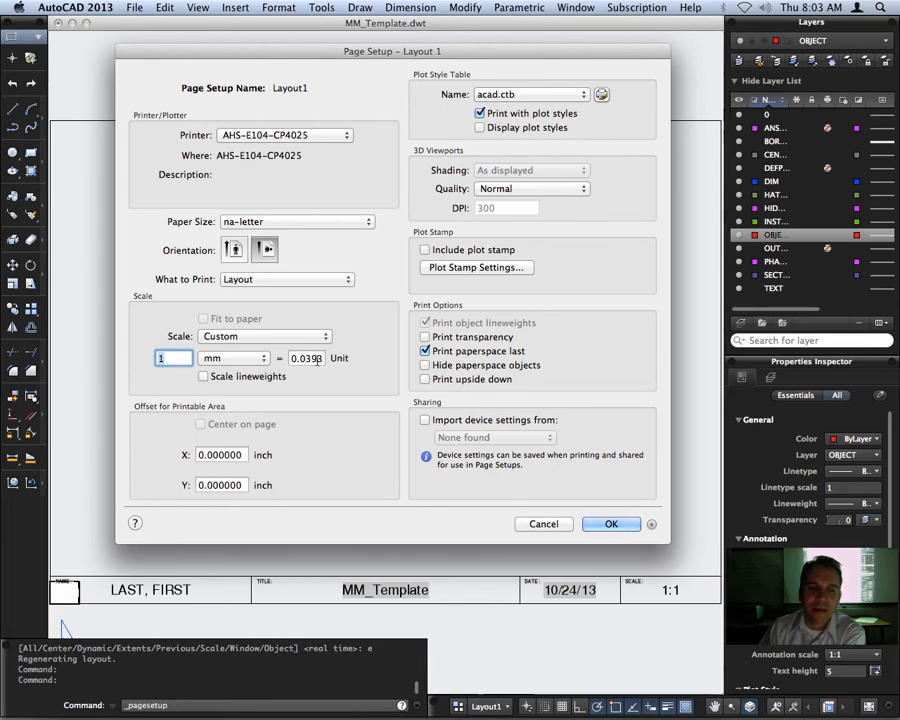
left_click_drag(291, 358, 441, 352)
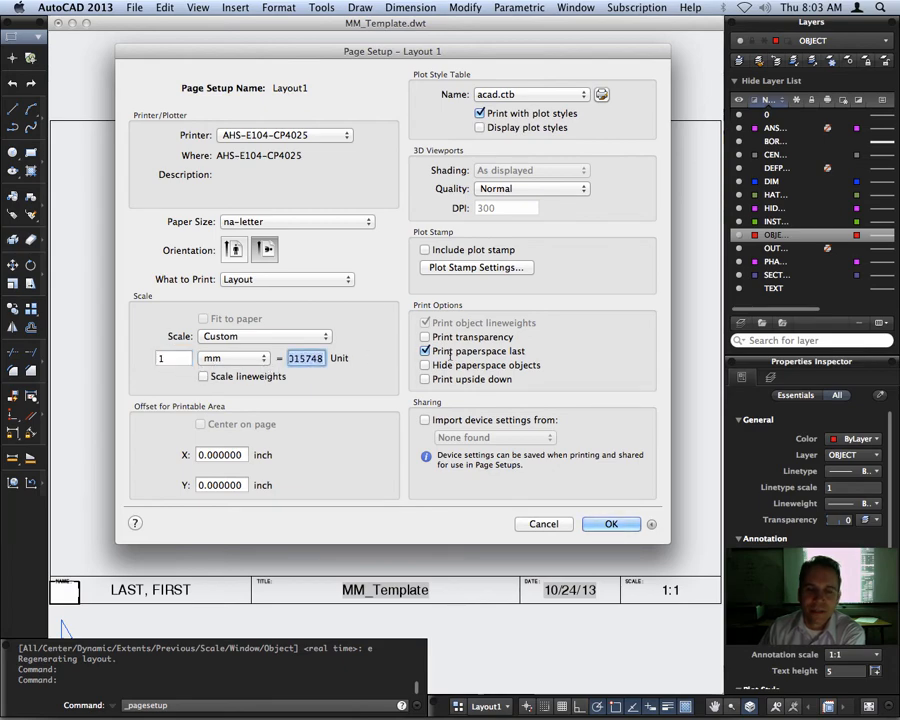
type("1")
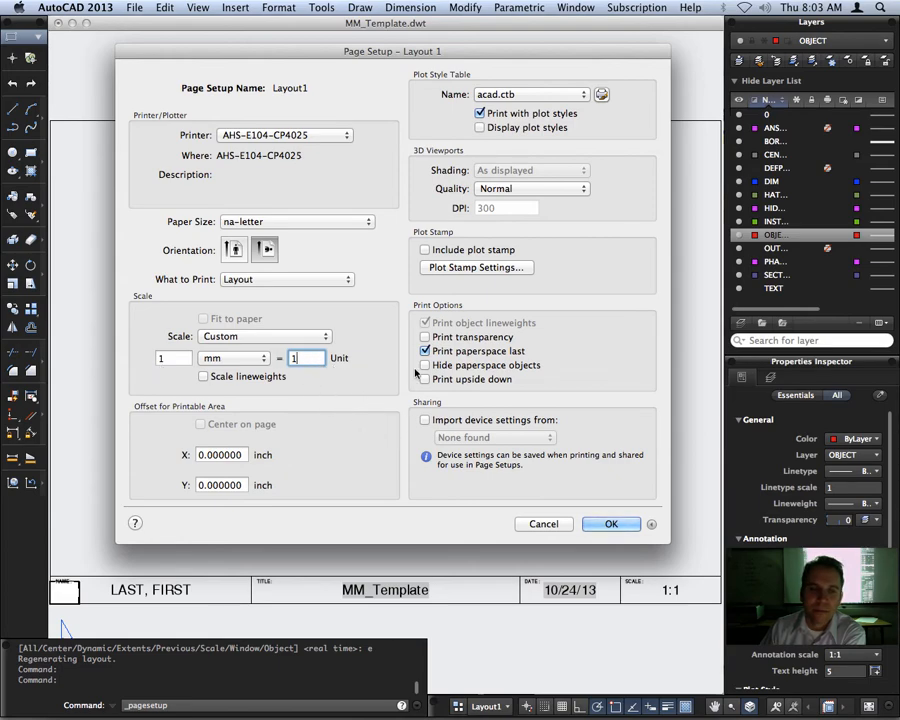
left_click(612, 523)
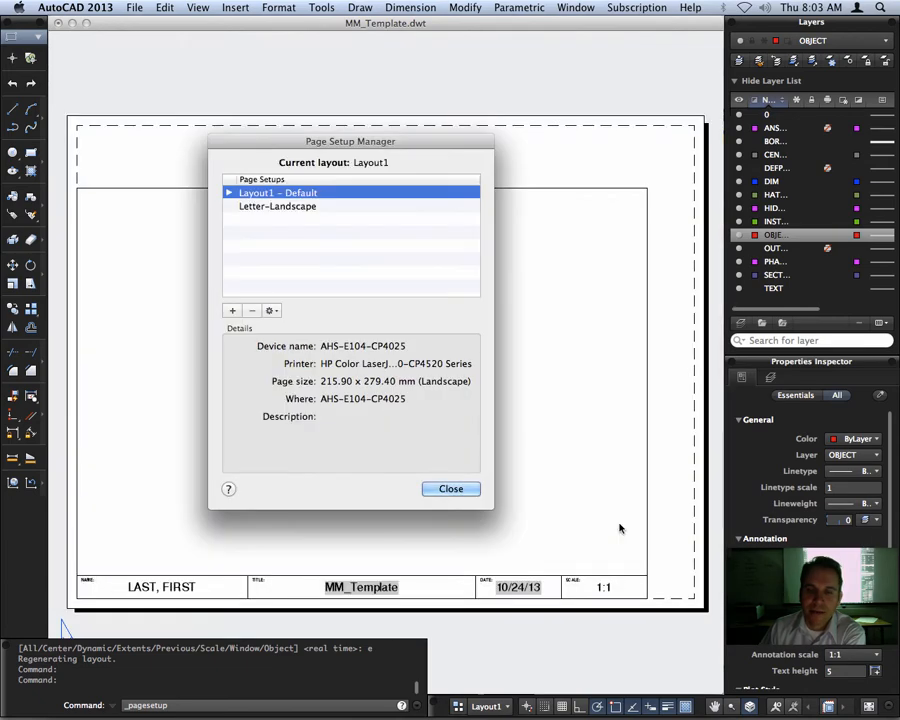
left_click(451, 488)
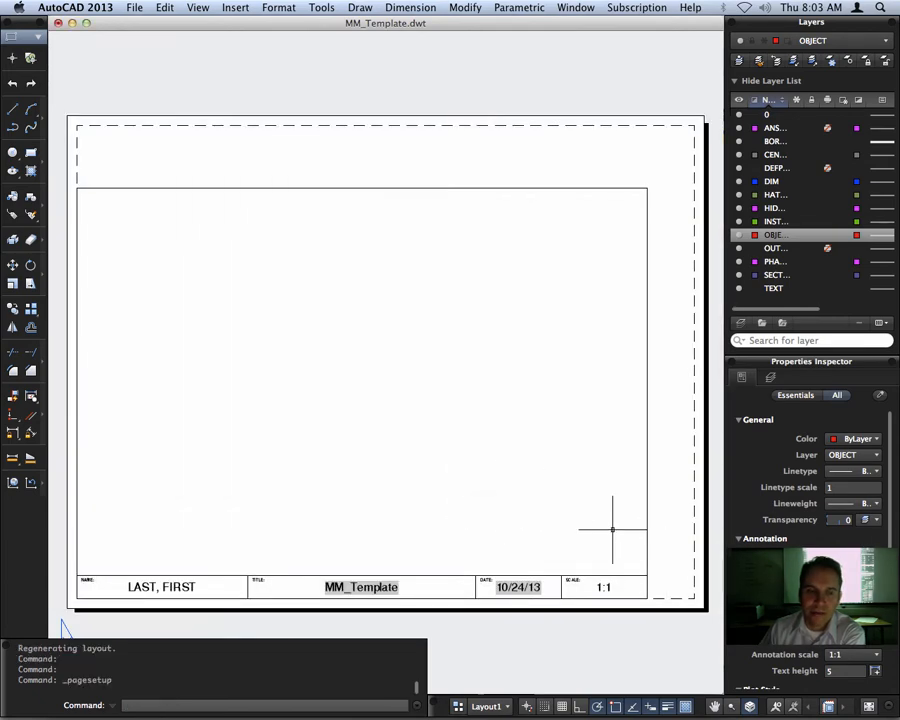
left_click(657, 622)
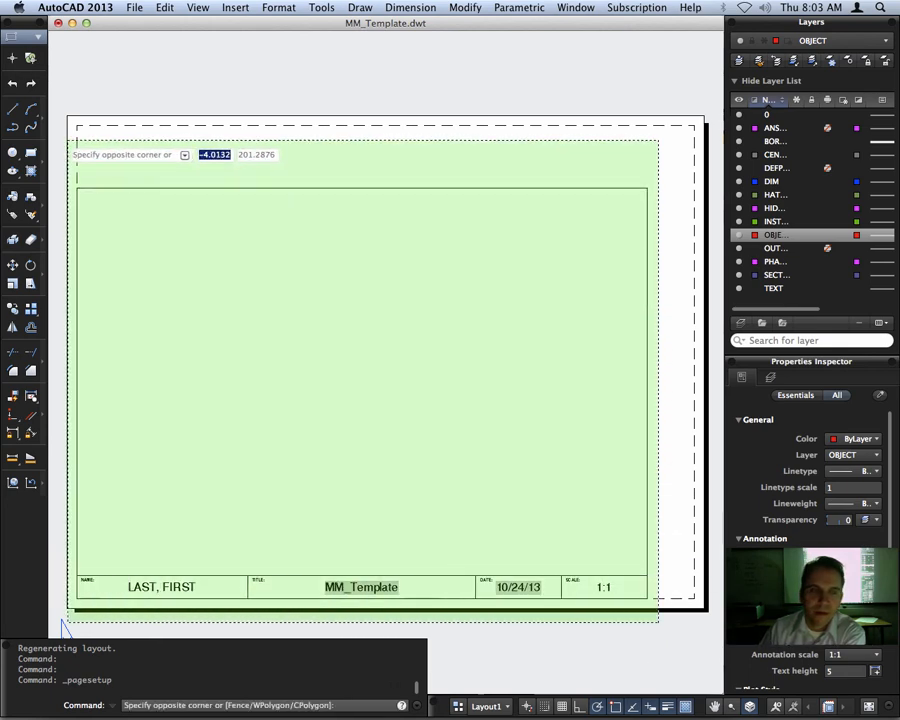
left_click(72, 157)
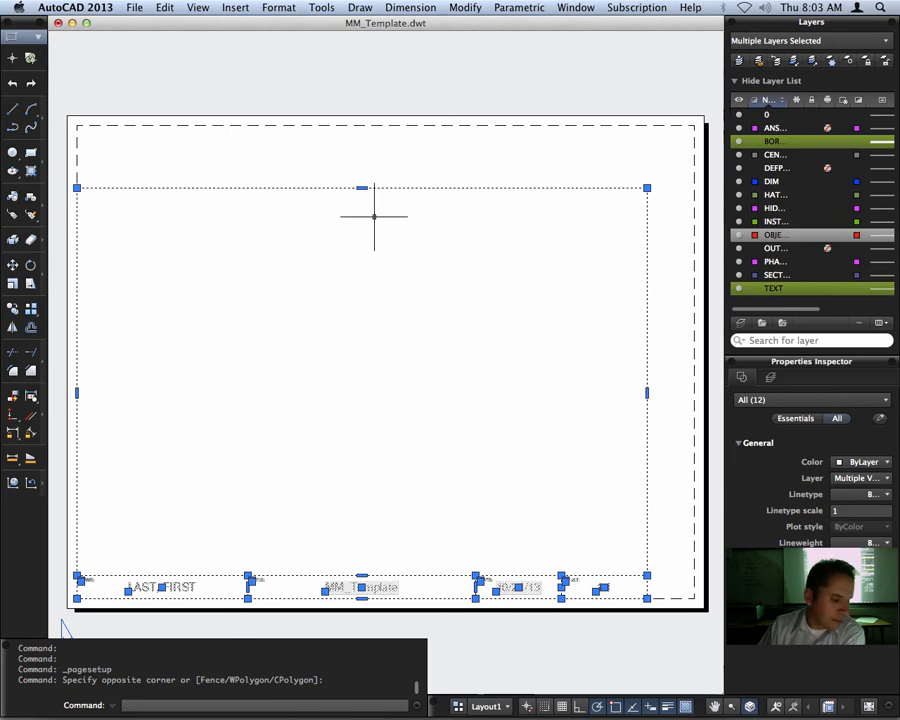
key("Escape")
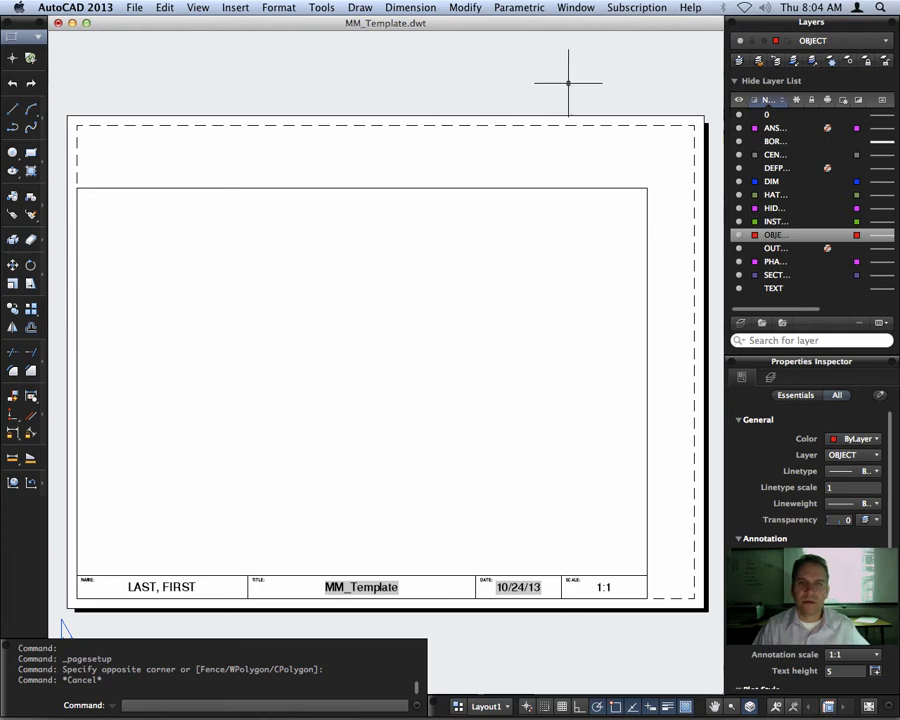
Make BORDER the current layer and draw a 250 by 200 rectangle from the dashed margin's lower-left corner.
left_click(854, 42)
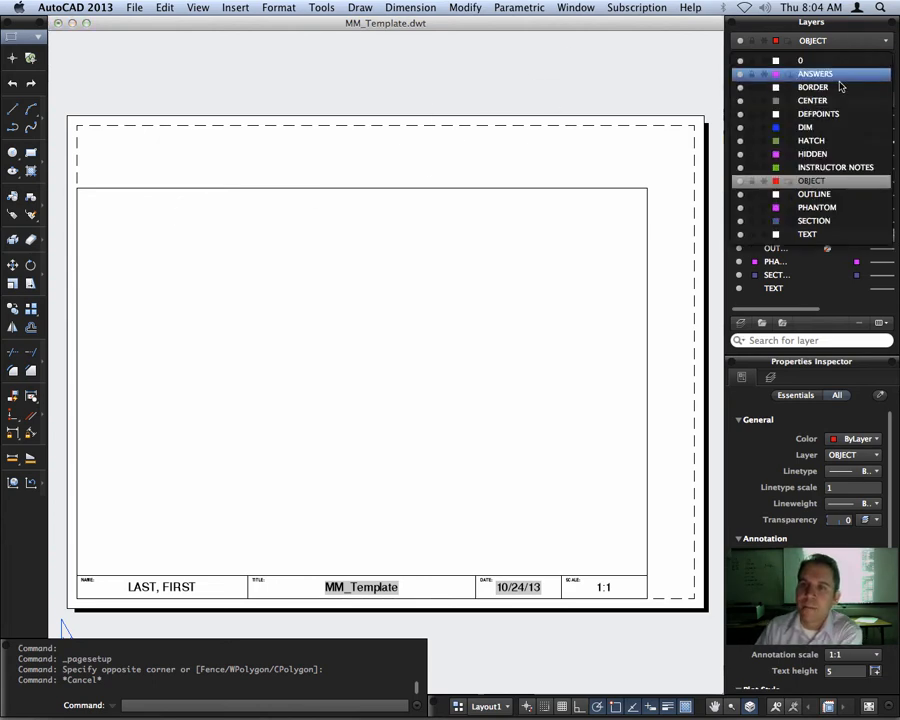
left_click(836, 88)
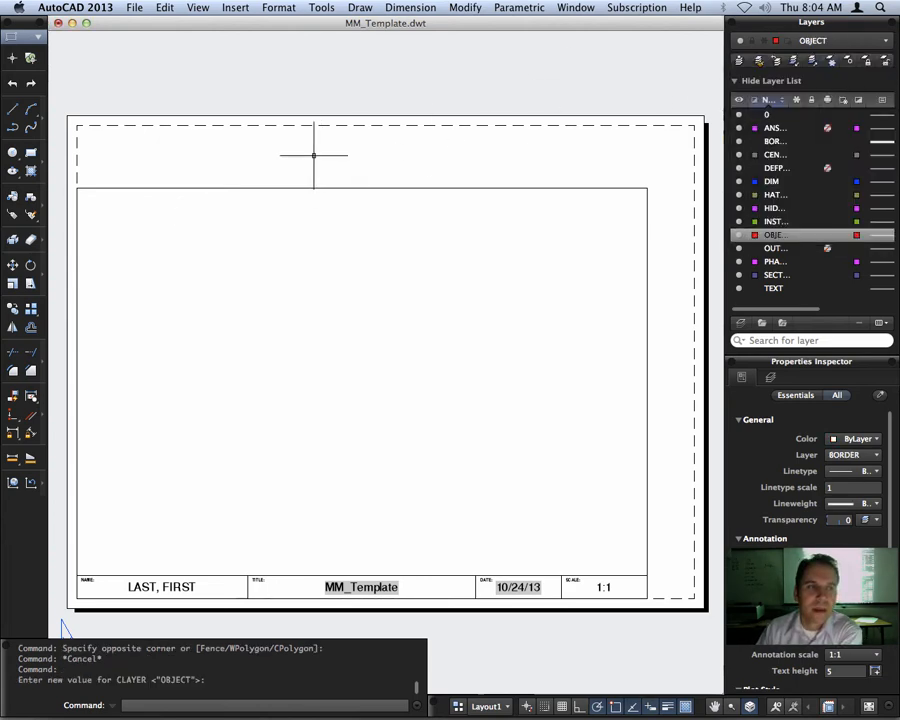
left_click(33, 152)
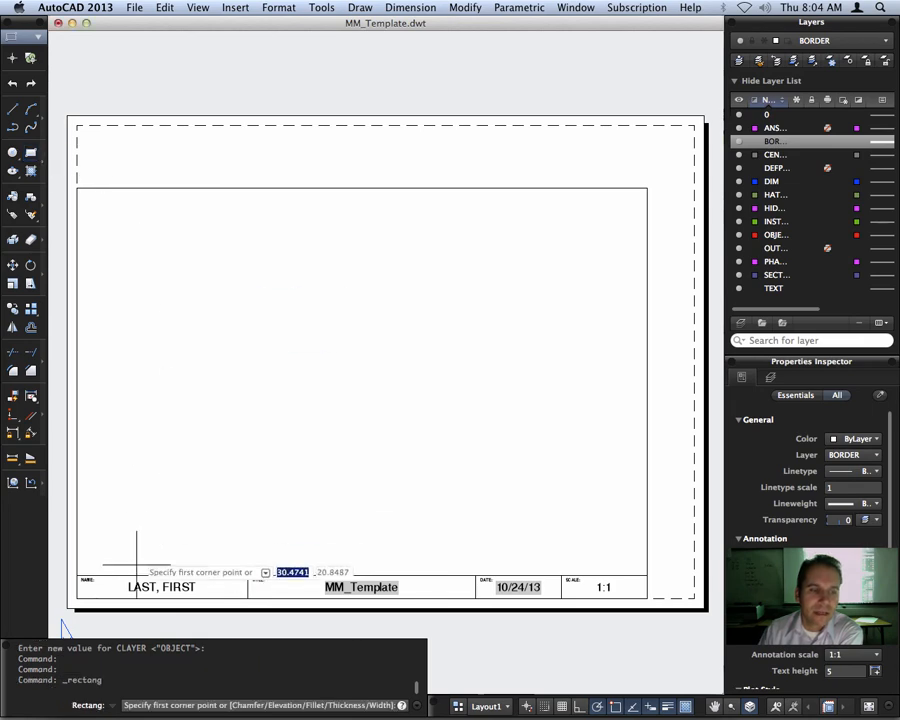
left_click(77, 598)
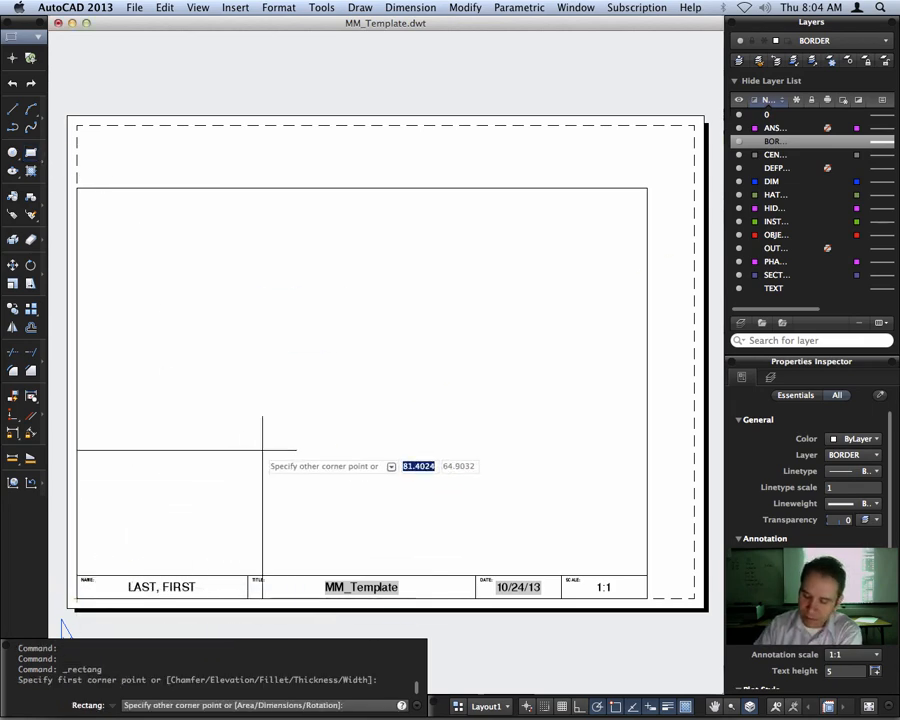
type("250")
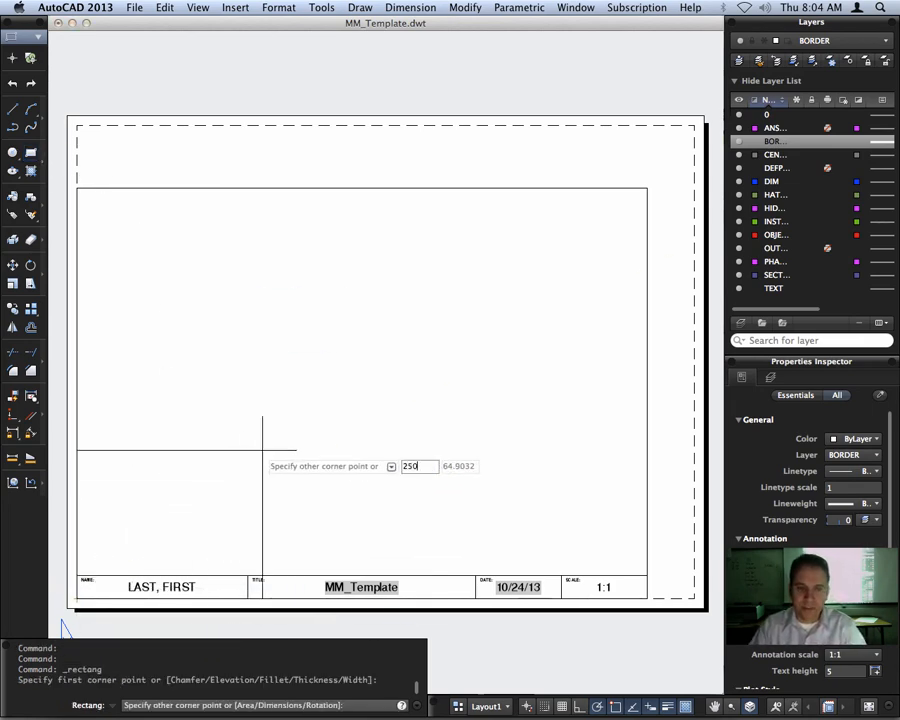
key("Tab")
type("200")
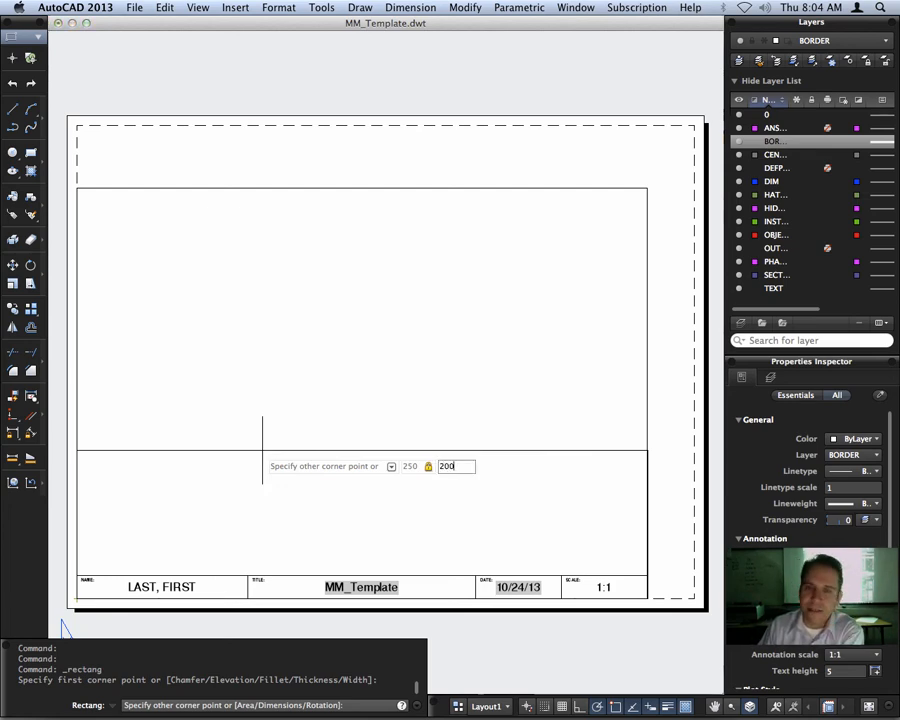
key("Return")
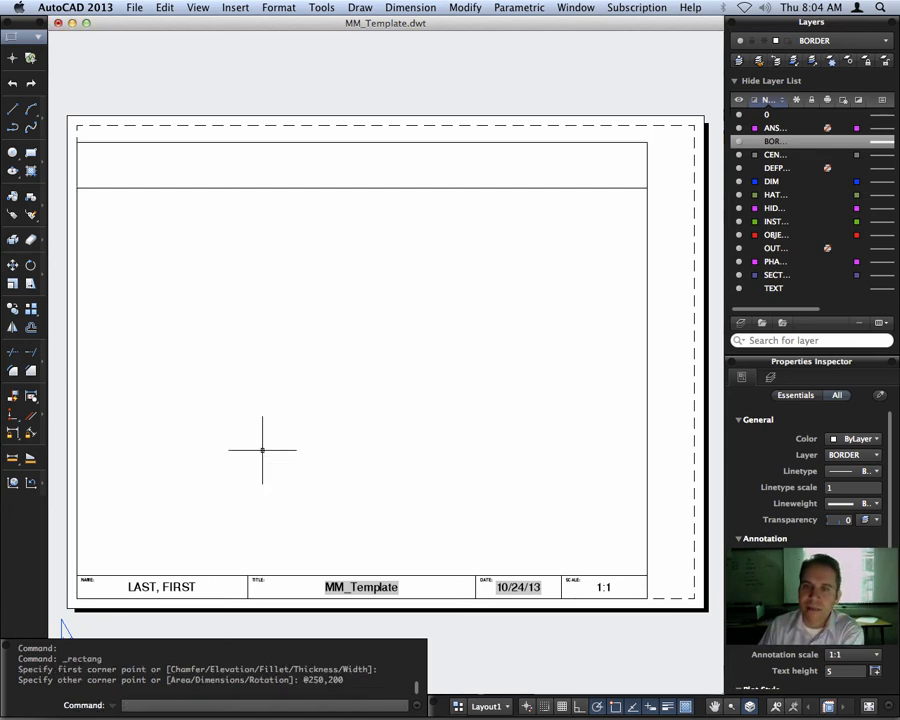
Erase the shorter original border rectangle, keeping the new 250 by 200 one.
left_click(243, 190)
left_click(243, 188)
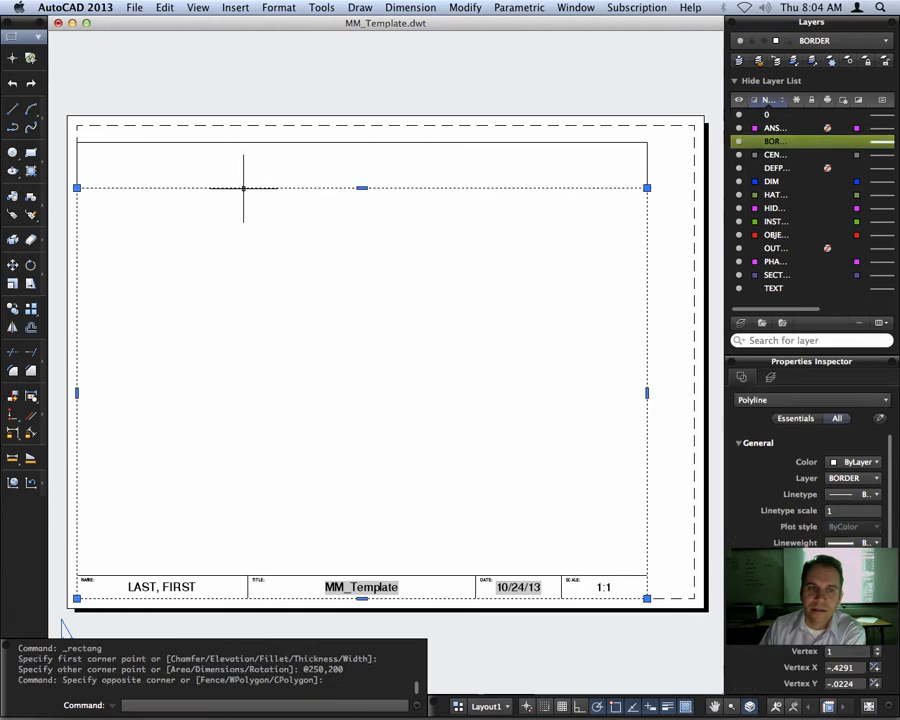
key("Delete")
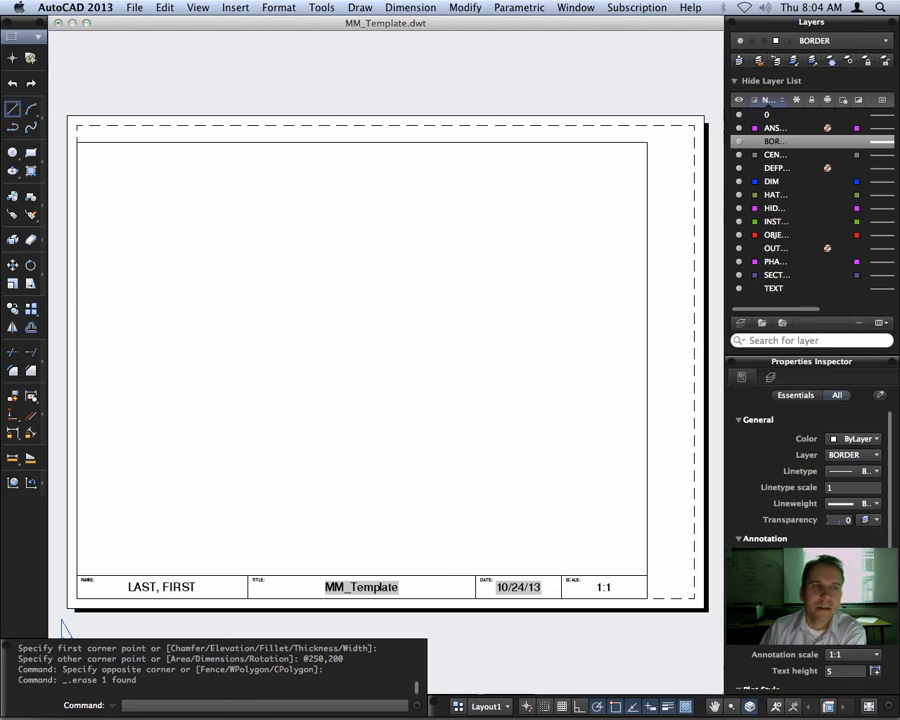
Draw one diagonal line across the dashed margin and an opposite diagonal across the corners of the border rectangle.
left_click(12, 109)
left_click(77, 126)
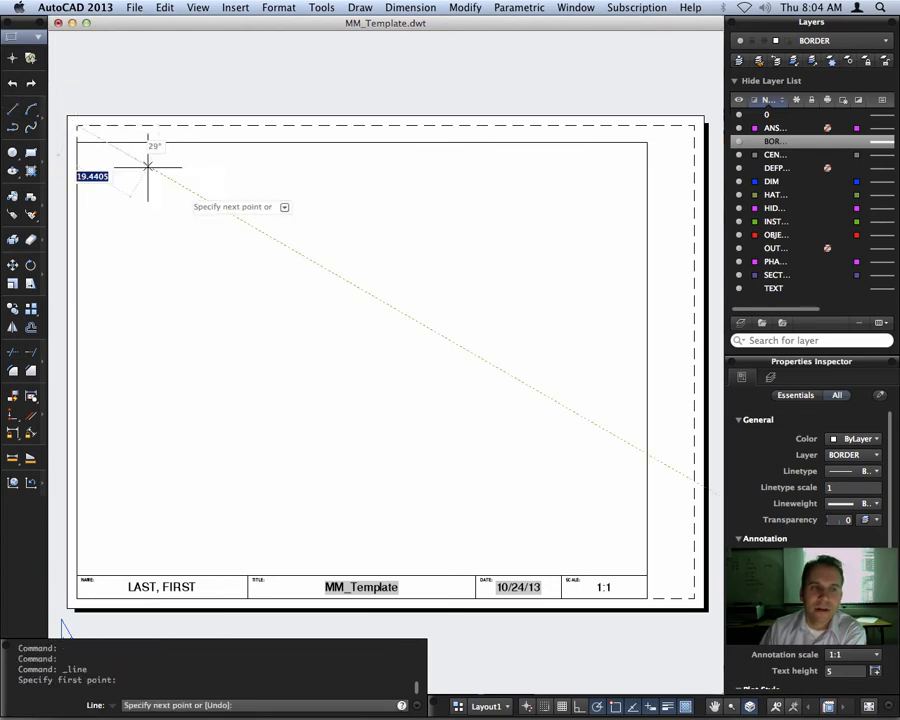
left_click(695, 598)
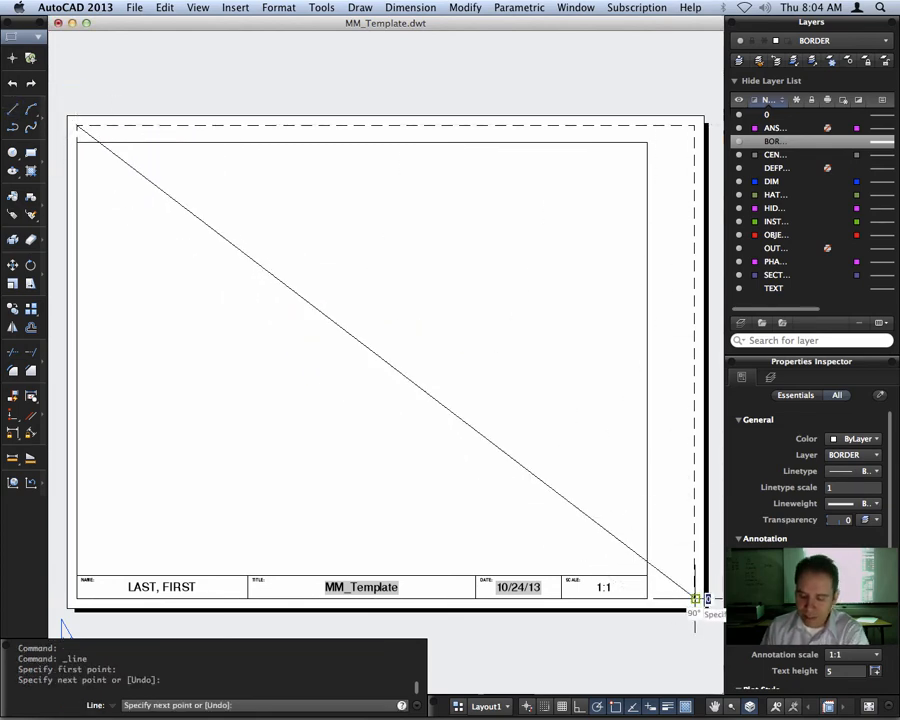
key("Return")
key("Return")
left_click(647, 142)
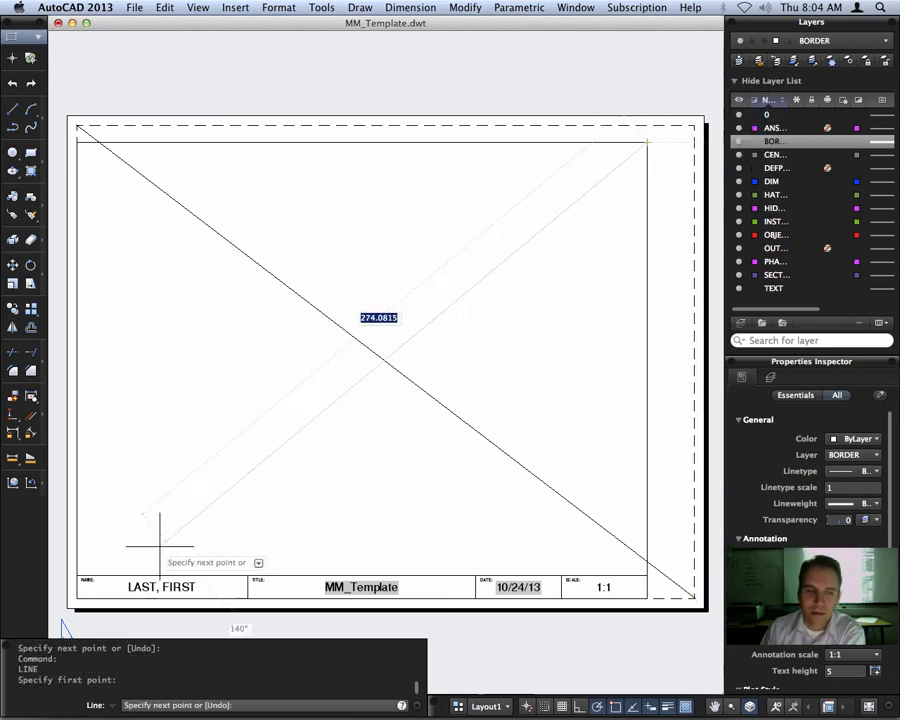
left_click(77, 598)
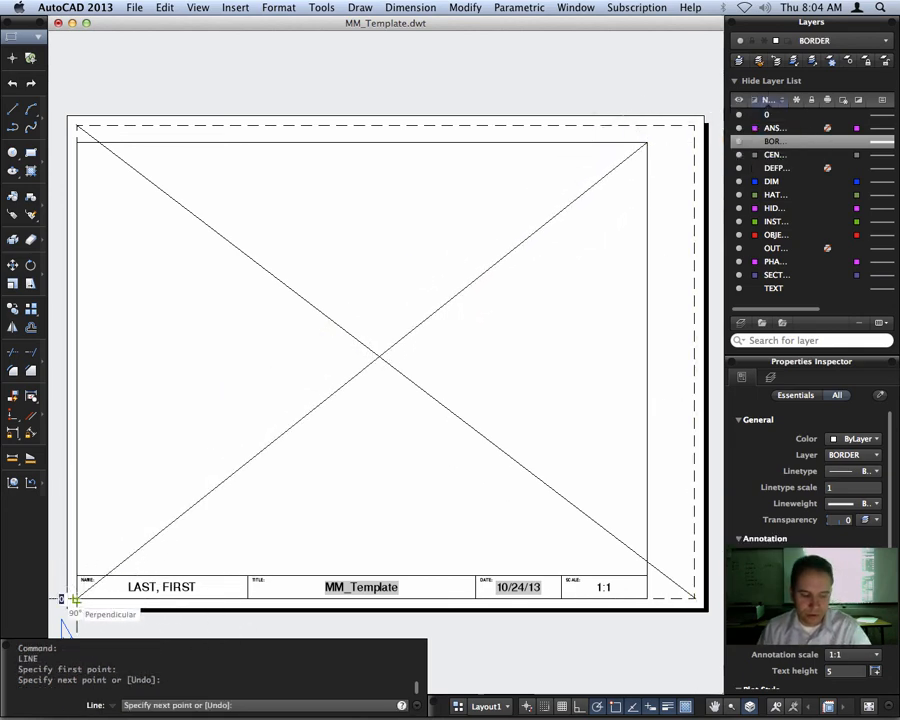
key("Escape")
Move everything except the margin's diagonal from the border diagonal's midpoint to the margin diagonal's midpoint, centring the border on the page.
key("super+a")
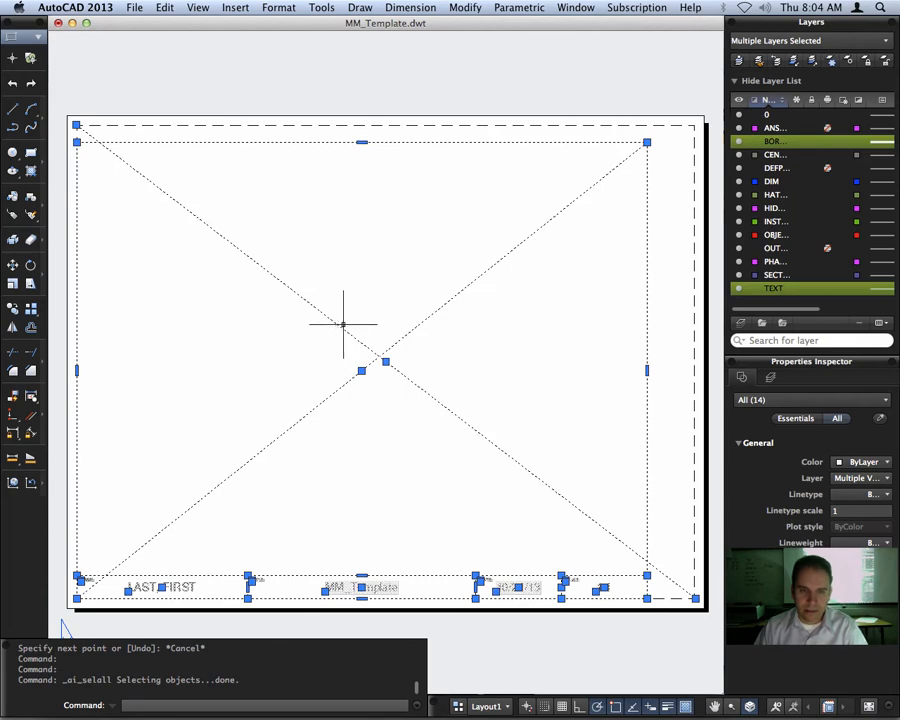
left_click(341, 326, "shift")
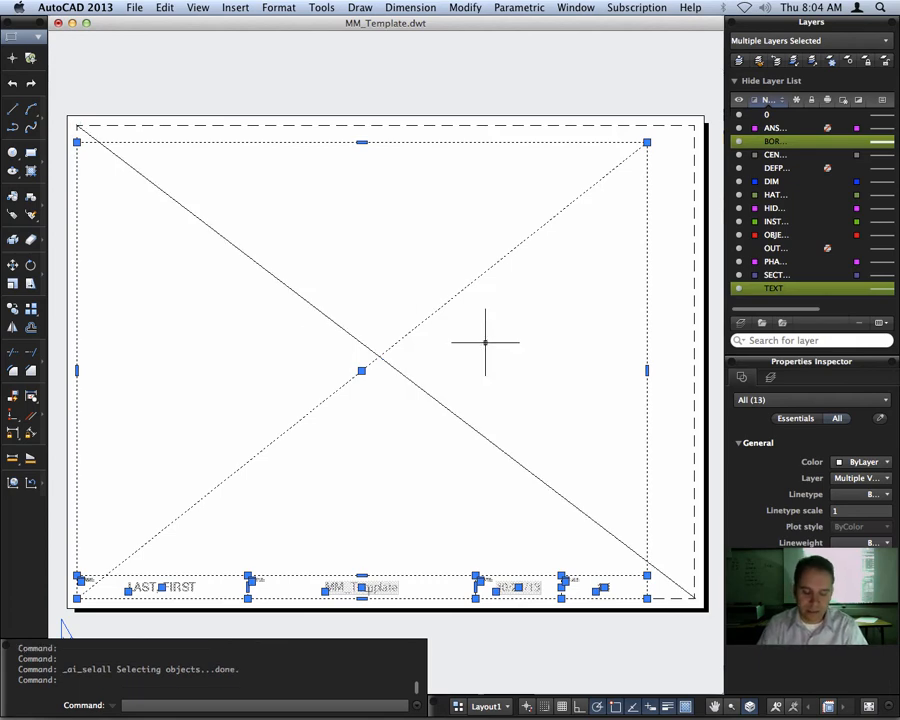
type("ve")
key("Return")
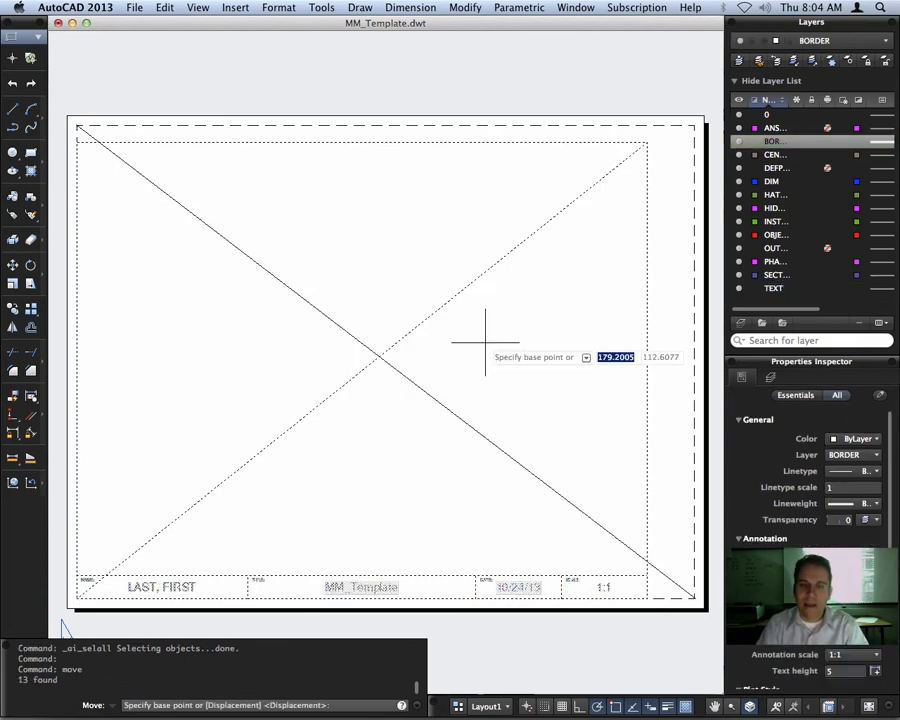
left_click(362, 371)
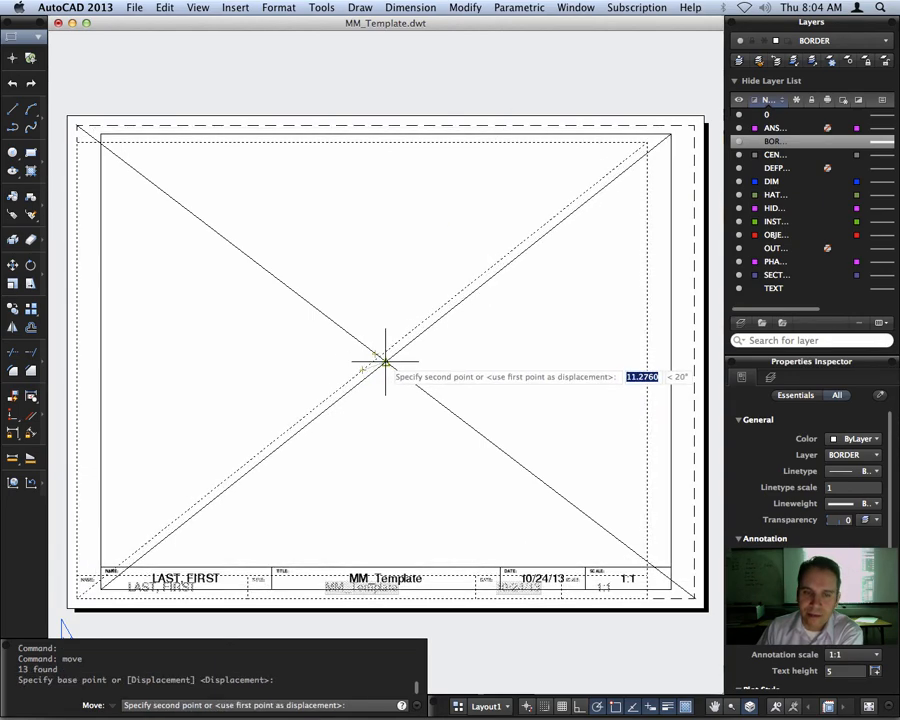
left_click(382, 360)
key("Escape")
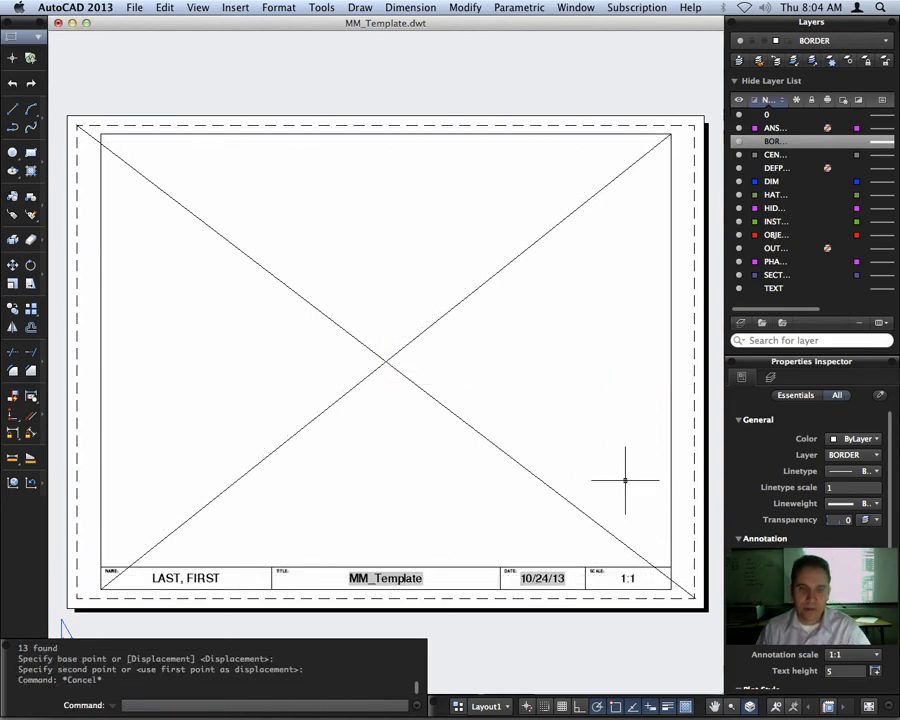
Erase both diagonal construction lines.
left_click(397, 393)
left_click(358, 336)
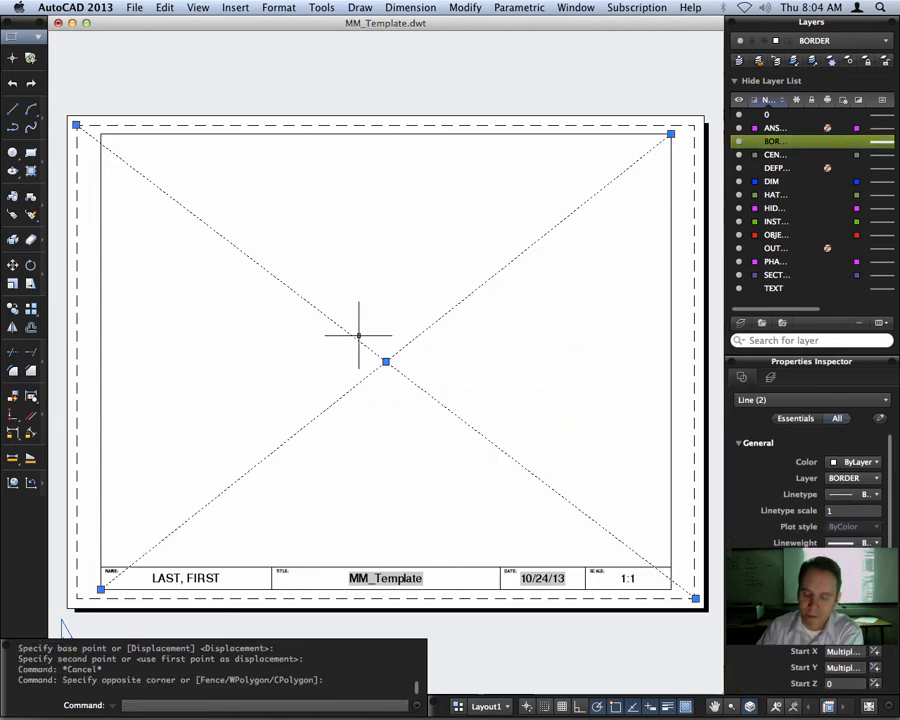
key("Delete")
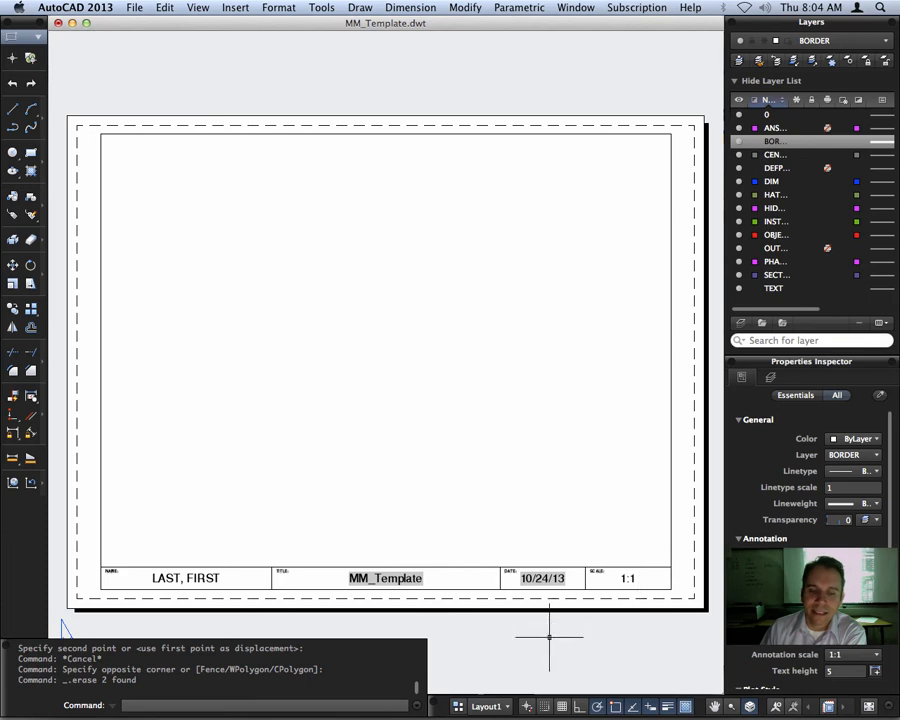
View the drawing in Model space and return to Layout1 to compare them.
left_click(498, 707)
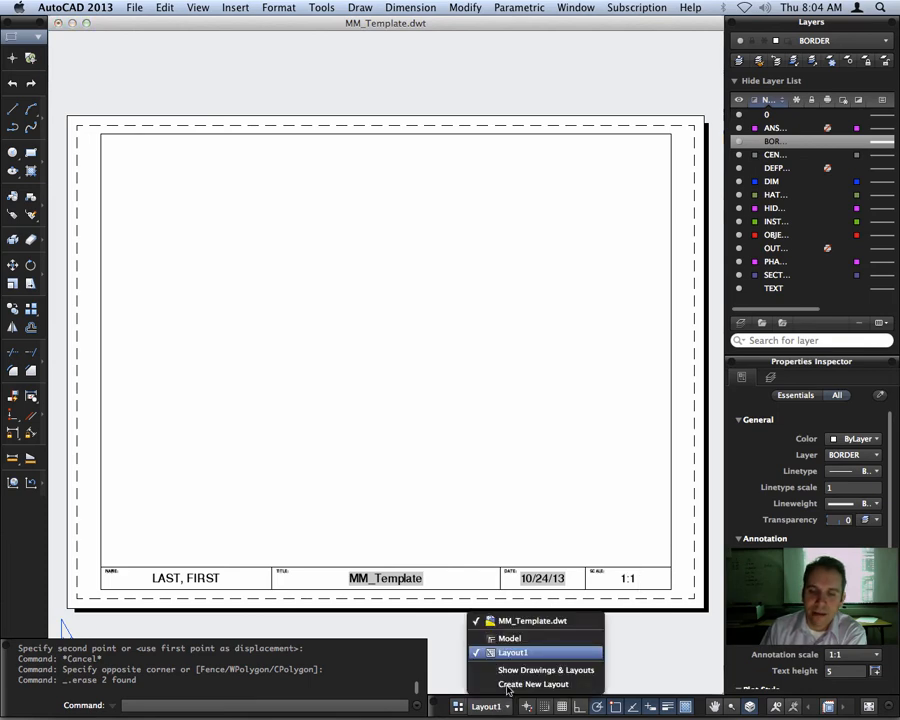
left_click(505, 637)
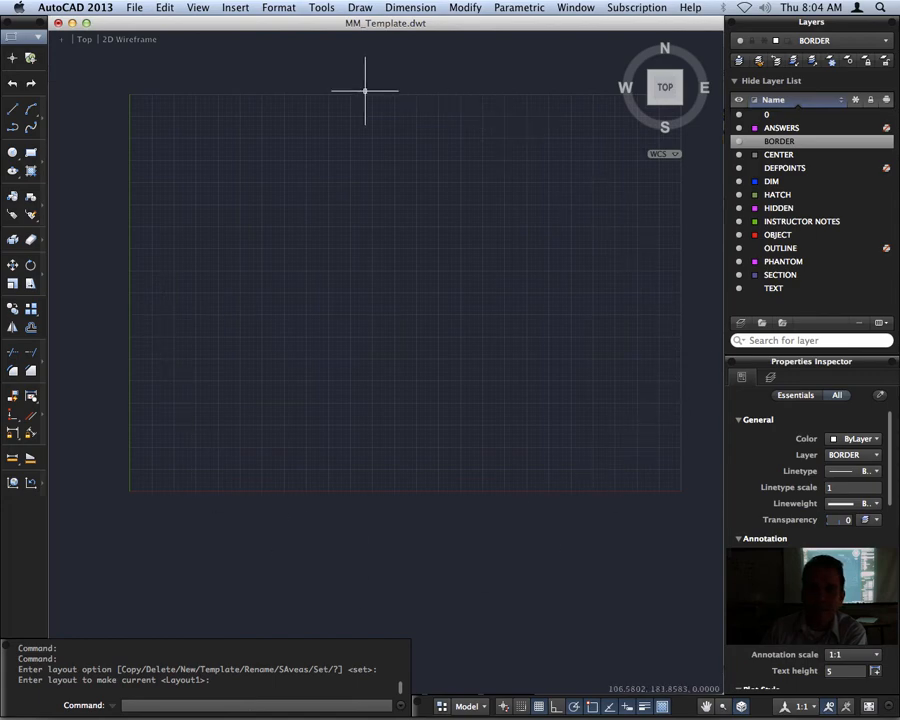
left_click(475, 707)
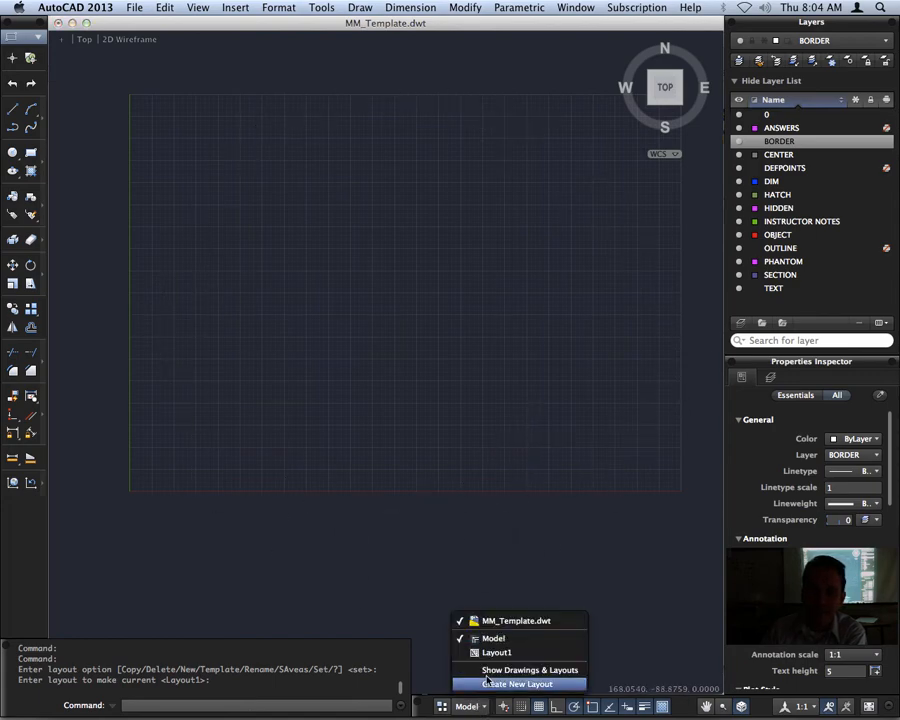
left_click(490, 651)
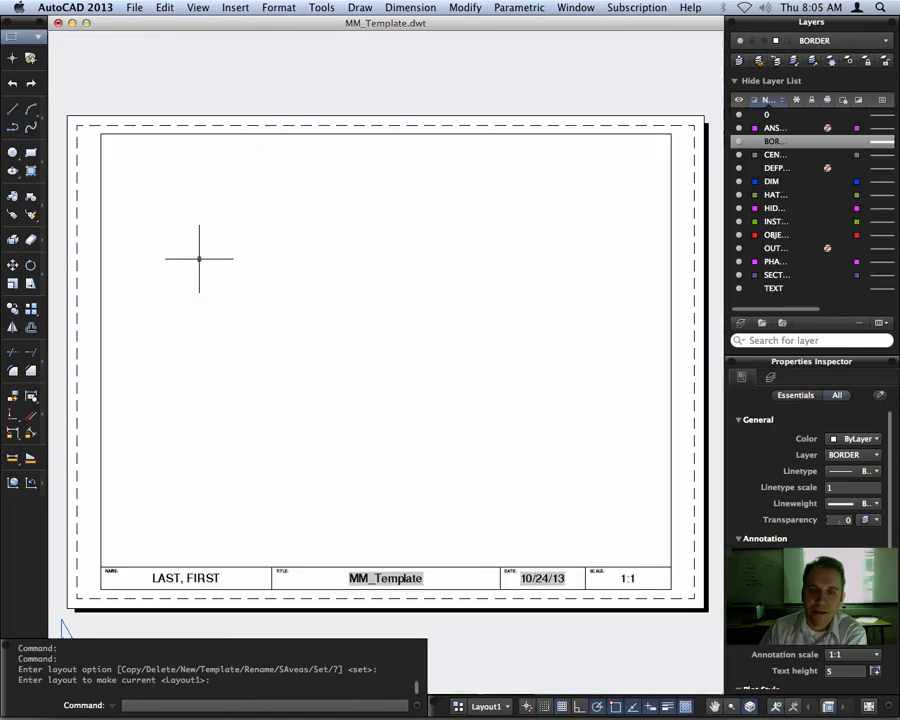
In Model space, make layer 0 current and draw a freehand rectangle in the middle of the grid.
left_click(490, 707)
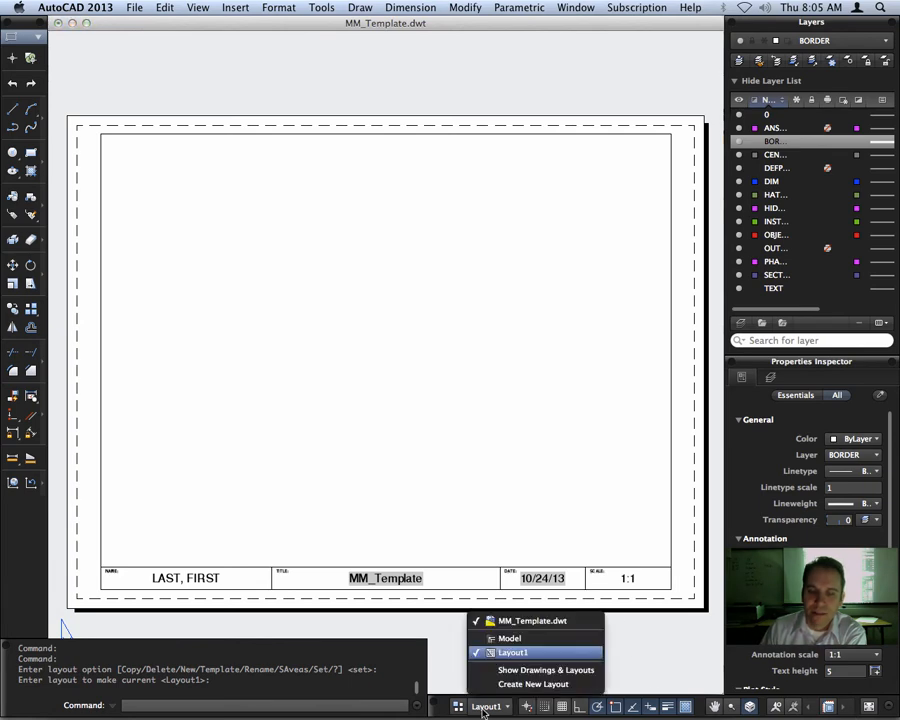
left_click(512, 638)
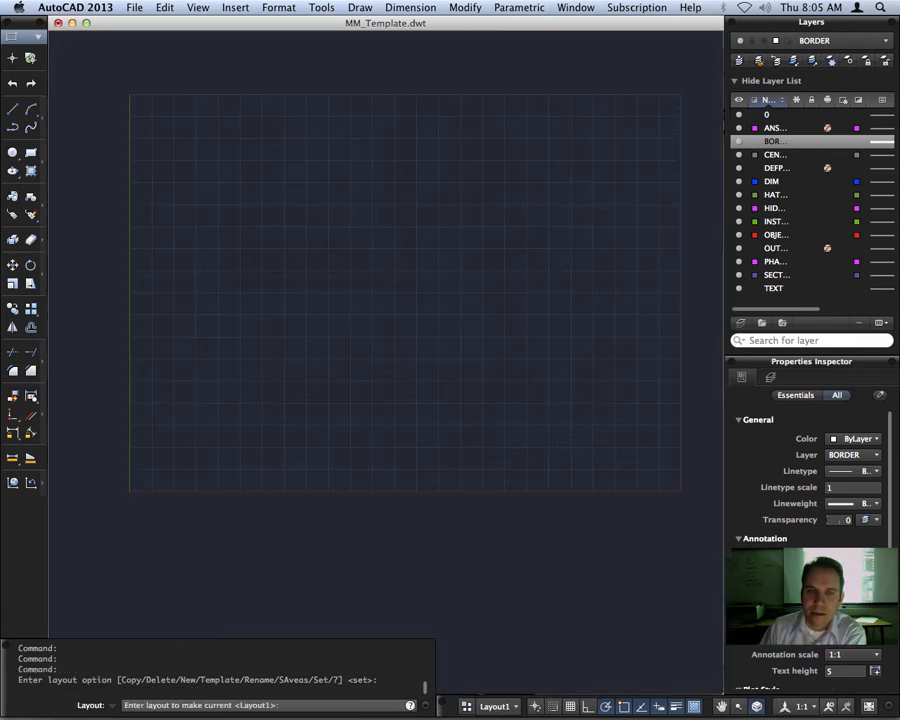
left_click(828, 46)
left_click(776, 60)
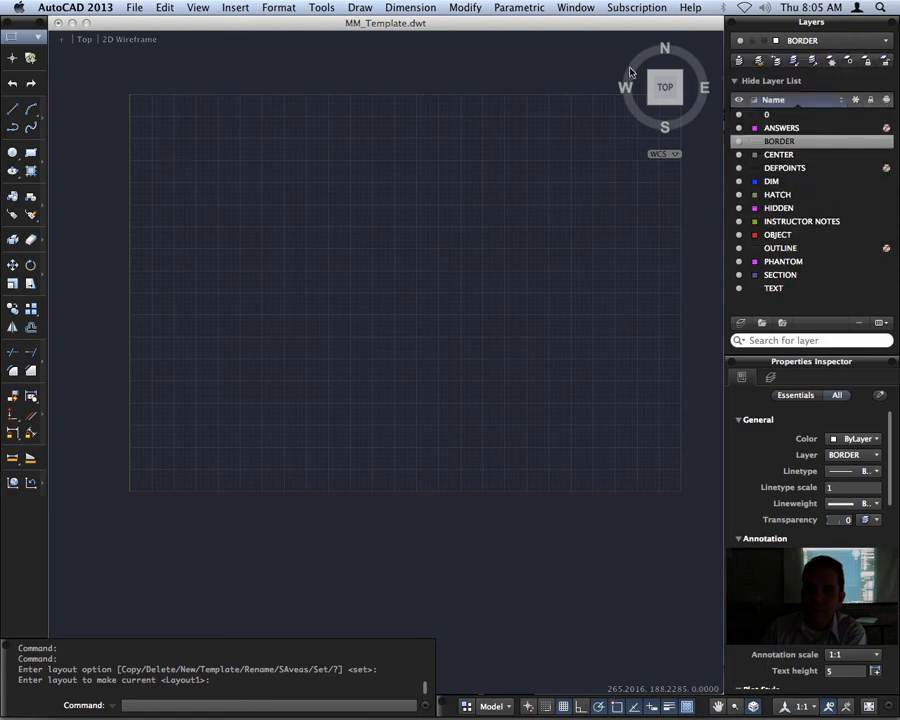
left_click(31, 152)
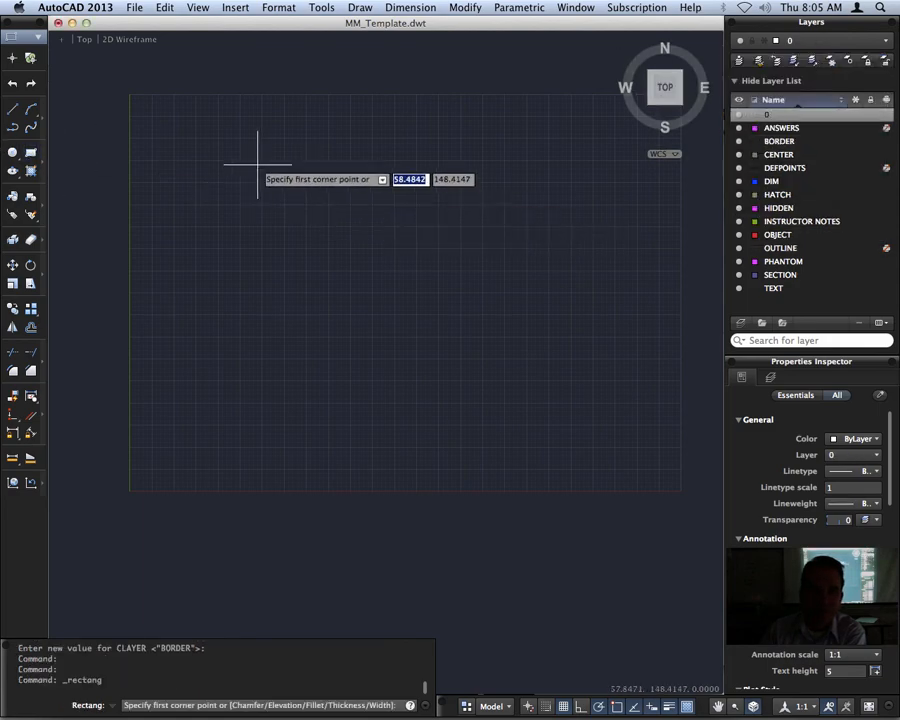
left_click(258, 164)
left_click(556, 371)
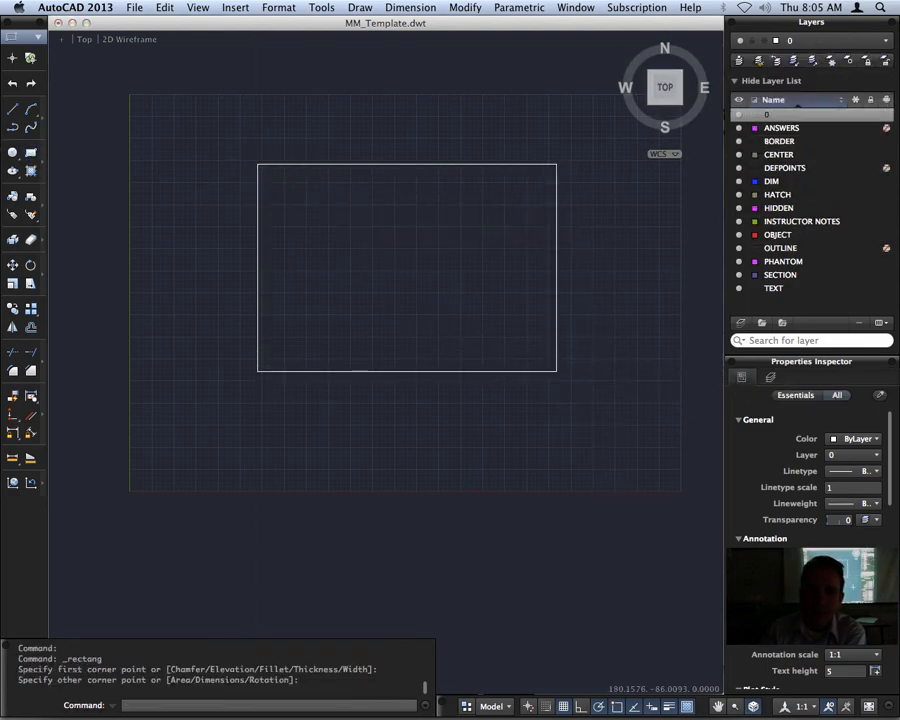
In Layout1, create an MVIEW viewport from the title block's upper-left corner to the border's upper-right corner.
left_click(496, 708)
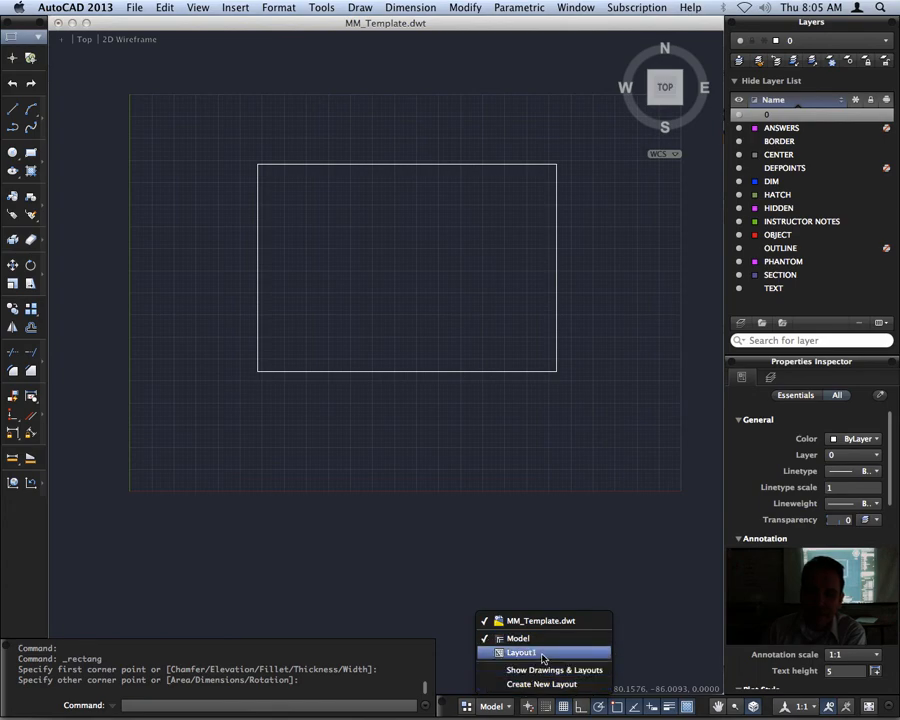
left_click(543, 656)
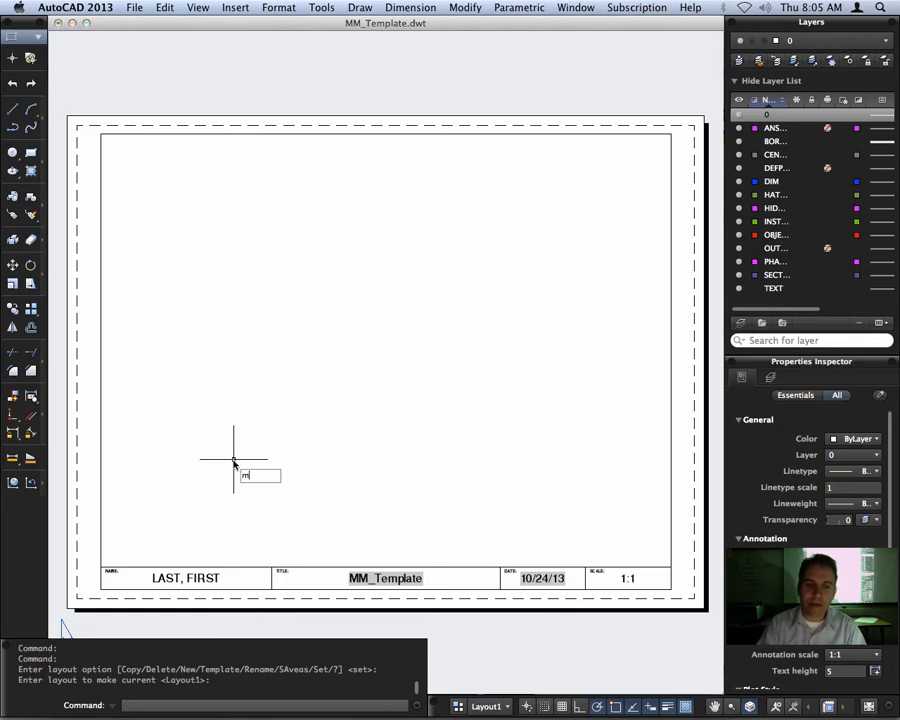
type("view")
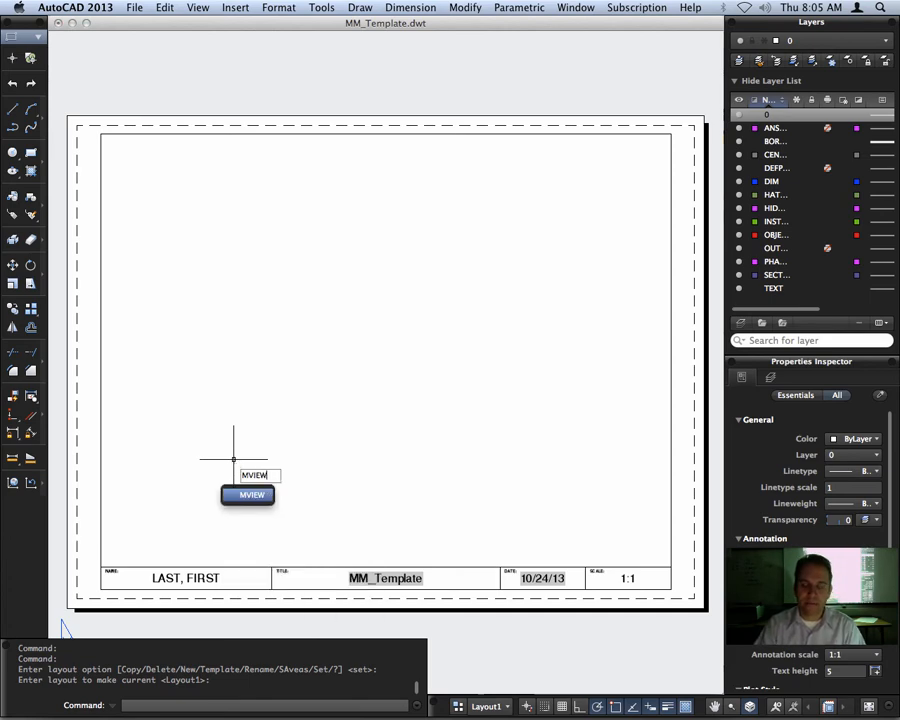
key("Return")
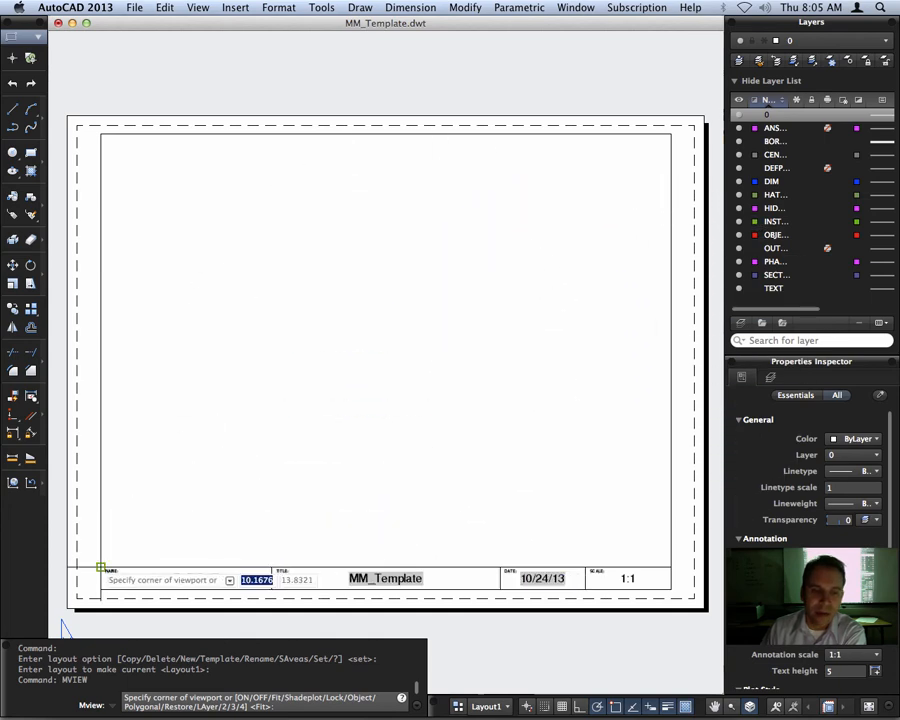
left_click(101, 566)
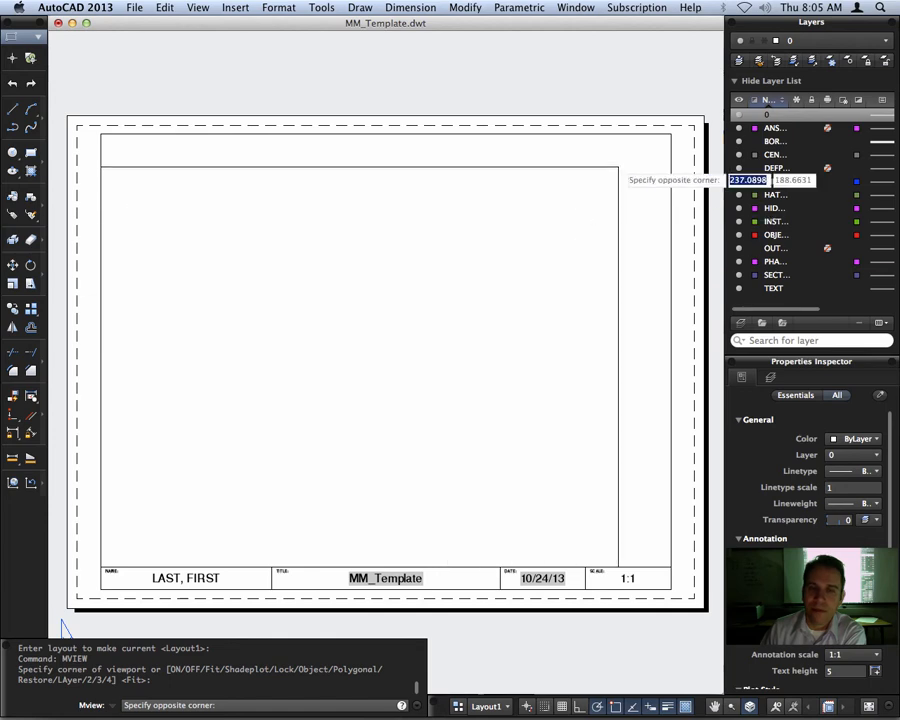
left_click(670, 133)
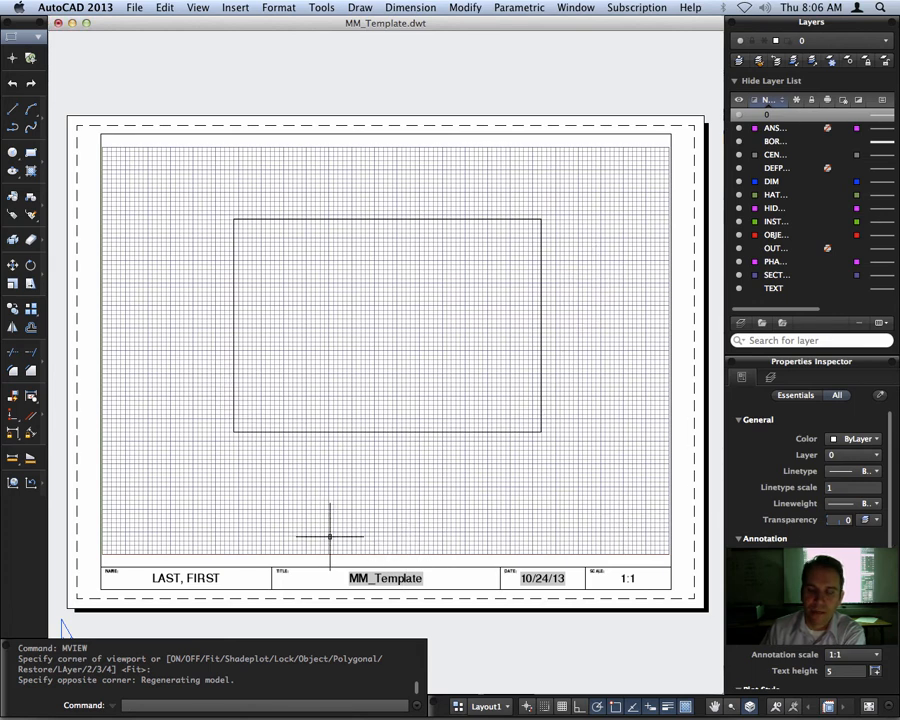
Draw a freehand circle inside the rectangle in Model space and return to Layout1.
left_click(486, 707)
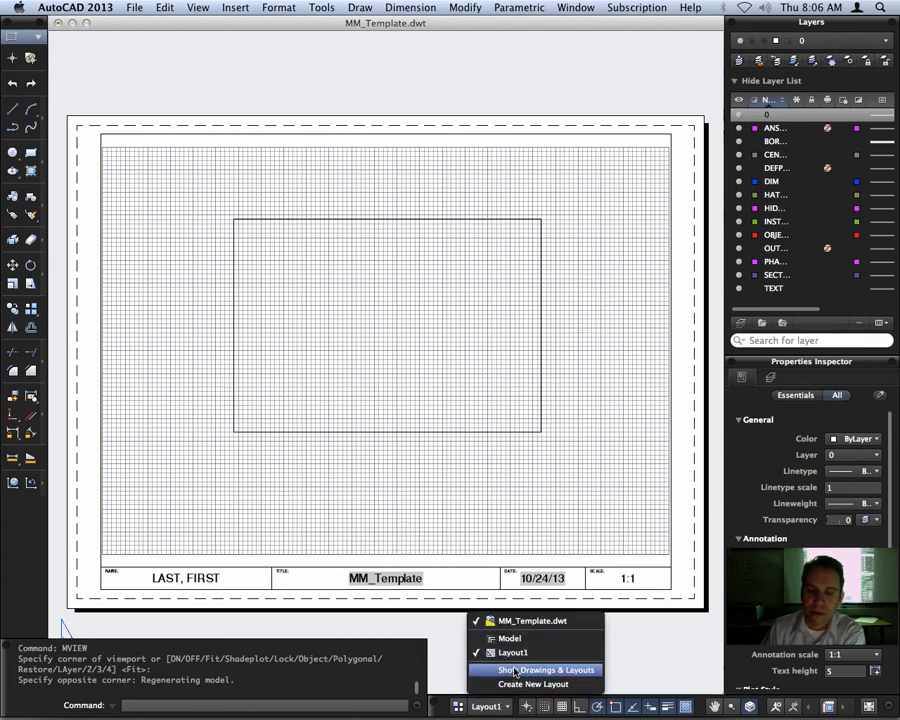
left_click(490, 637)
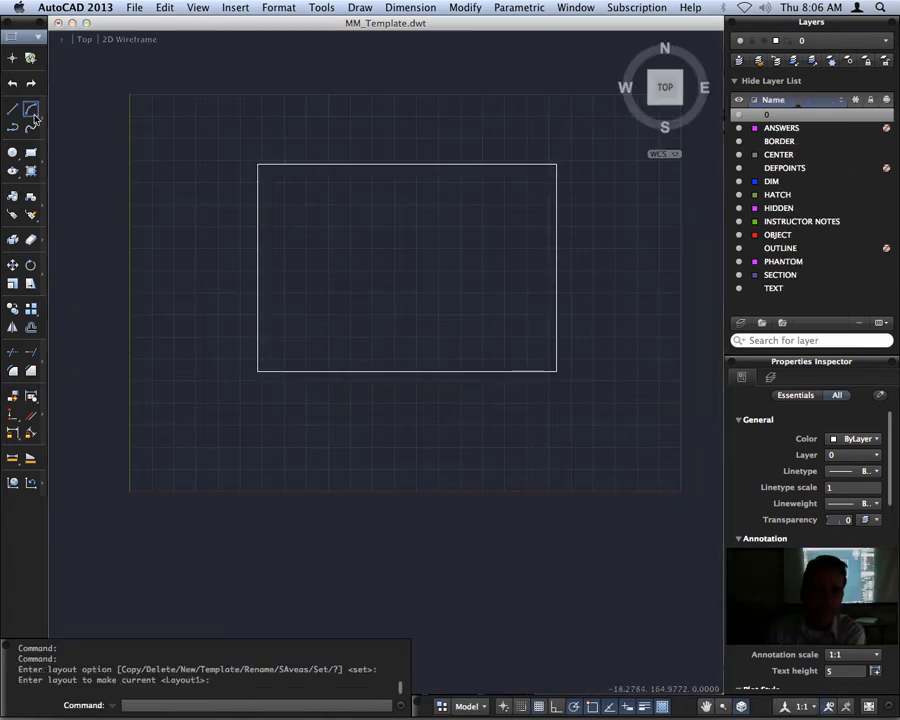
left_click(13, 153)
left_click(414, 266)
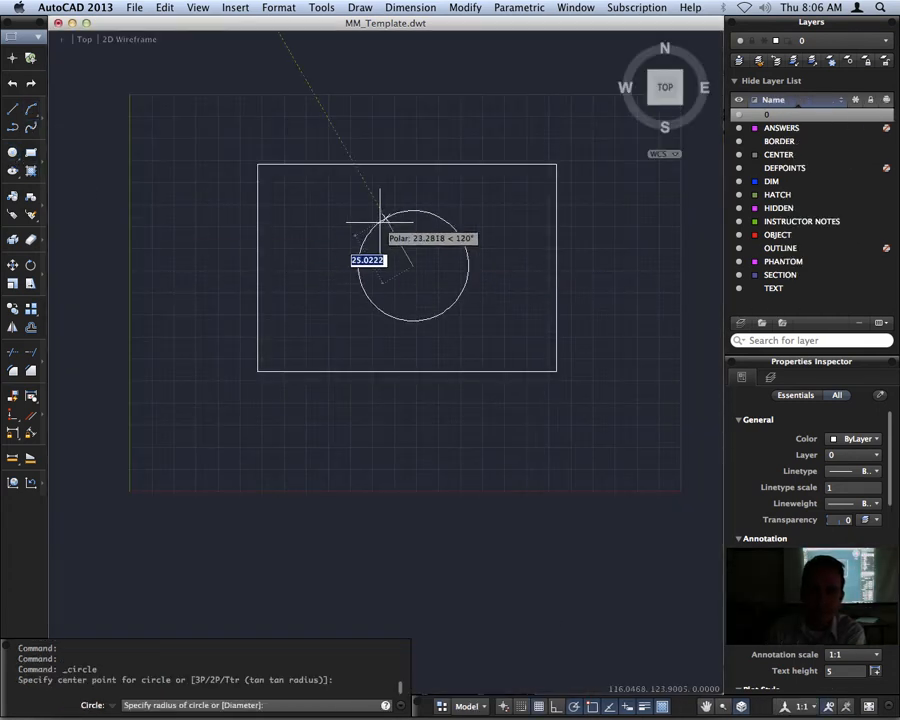
left_click(372, 217)
left_click(468, 706)
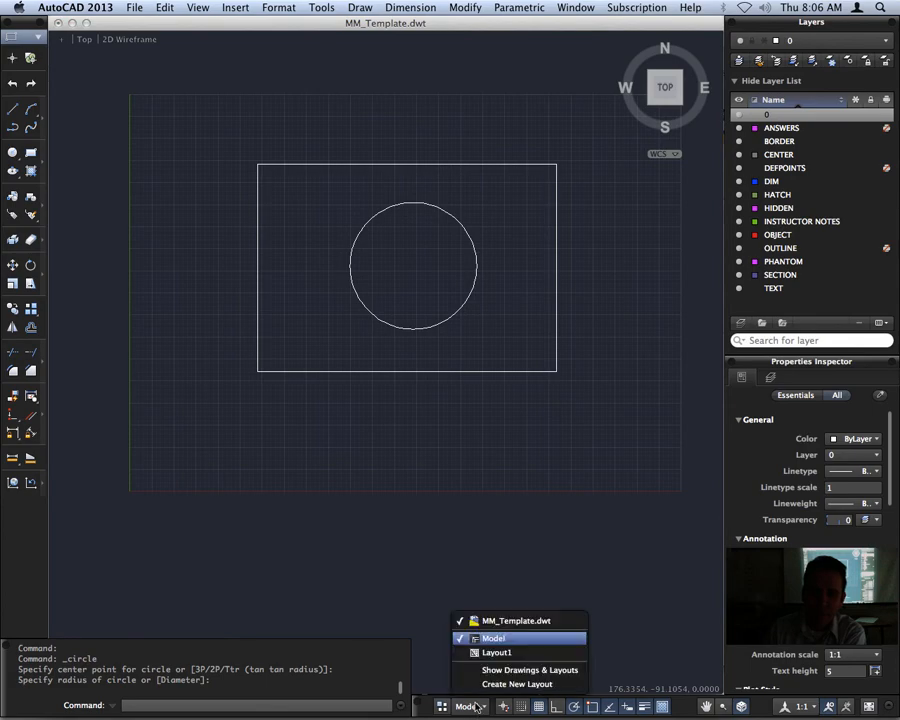
left_click(498, 652)
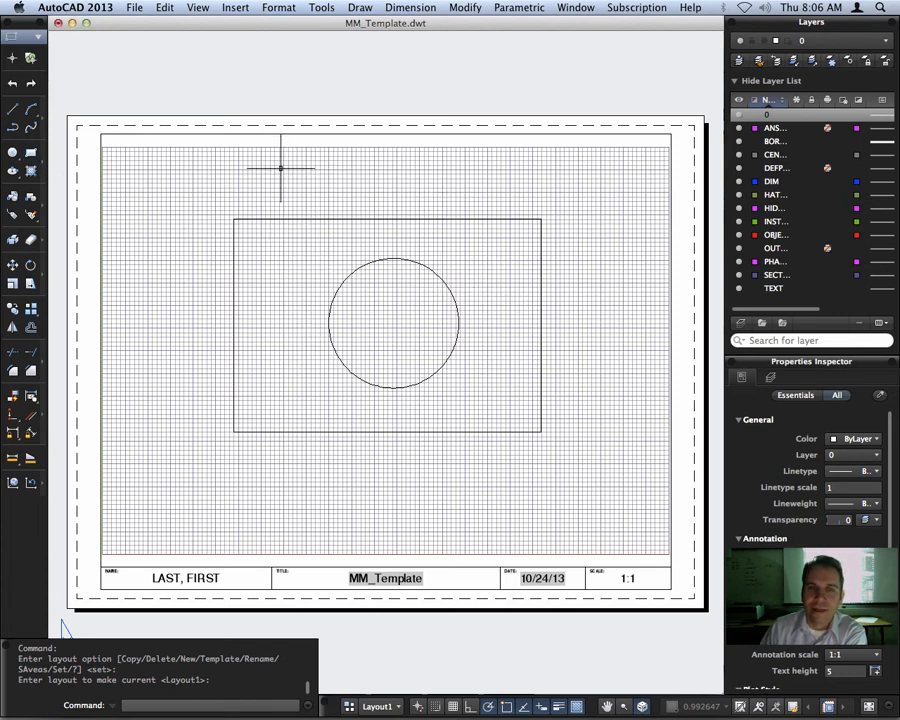
Activate the Layout1 viewport and draw freehand rectangles across the large rectangle's upper-left corner (about 40 by 33 mm) and lower-right corner (about 44 by 31 mm).
left_click(235, 170)
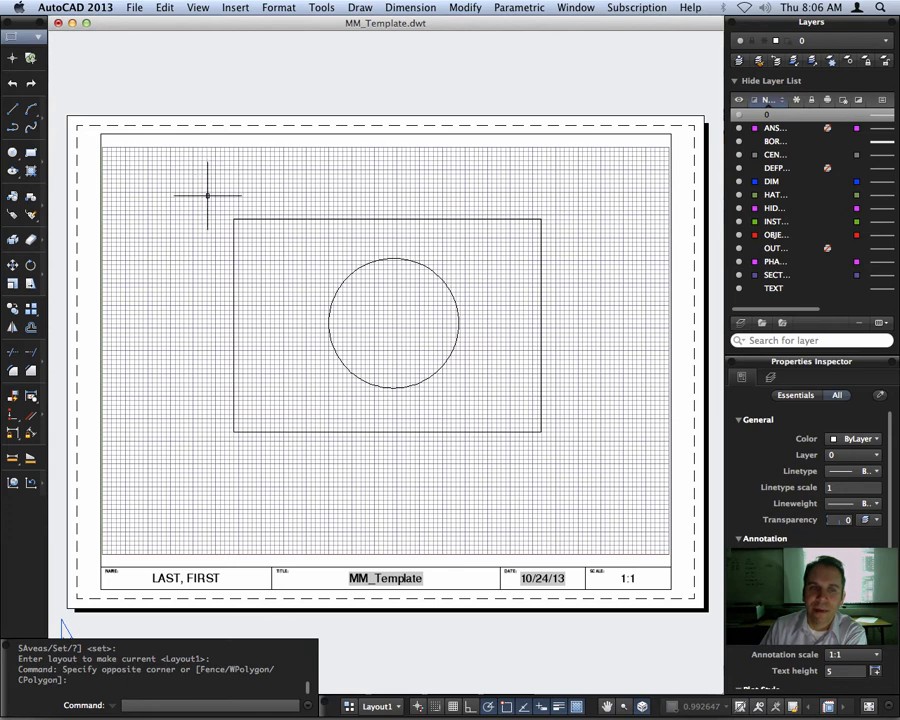
double_click(205, 193)
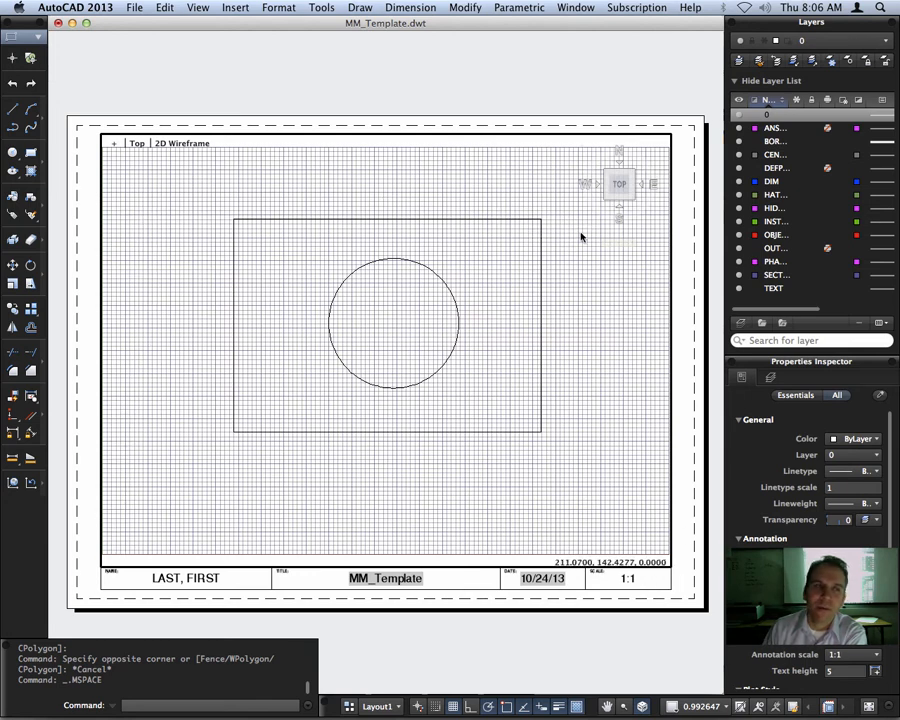
left_click(30, 153)
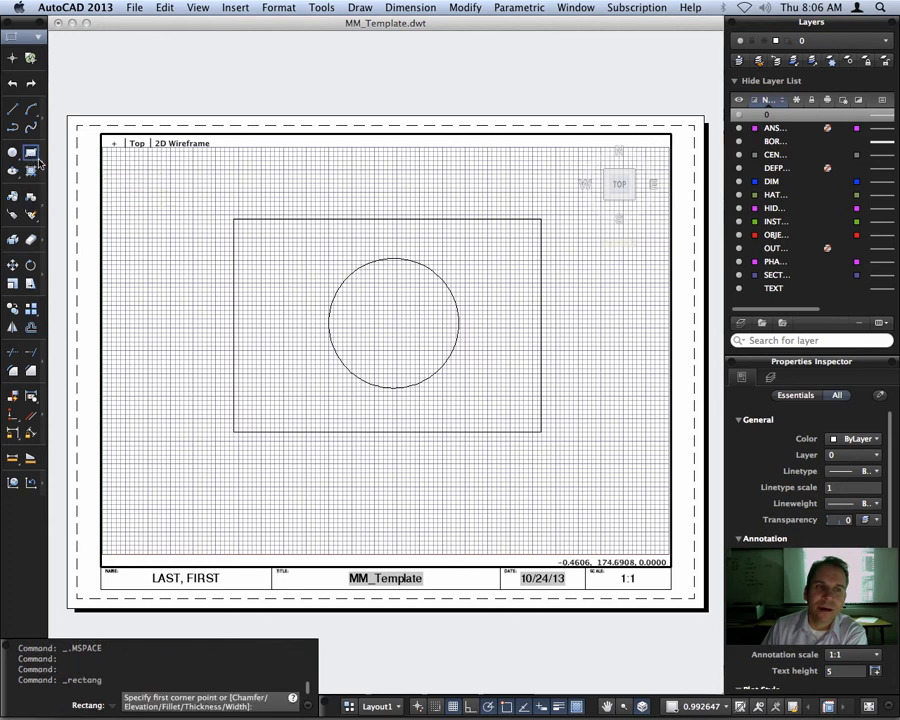
left_click(182, 185)
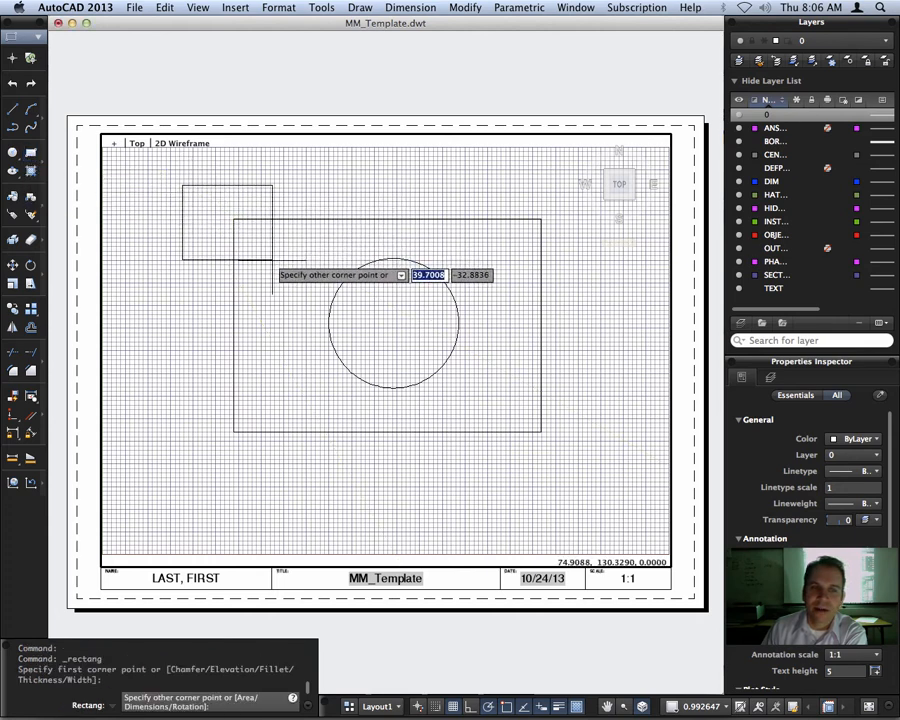
left_click(272, 259)
key("Return")
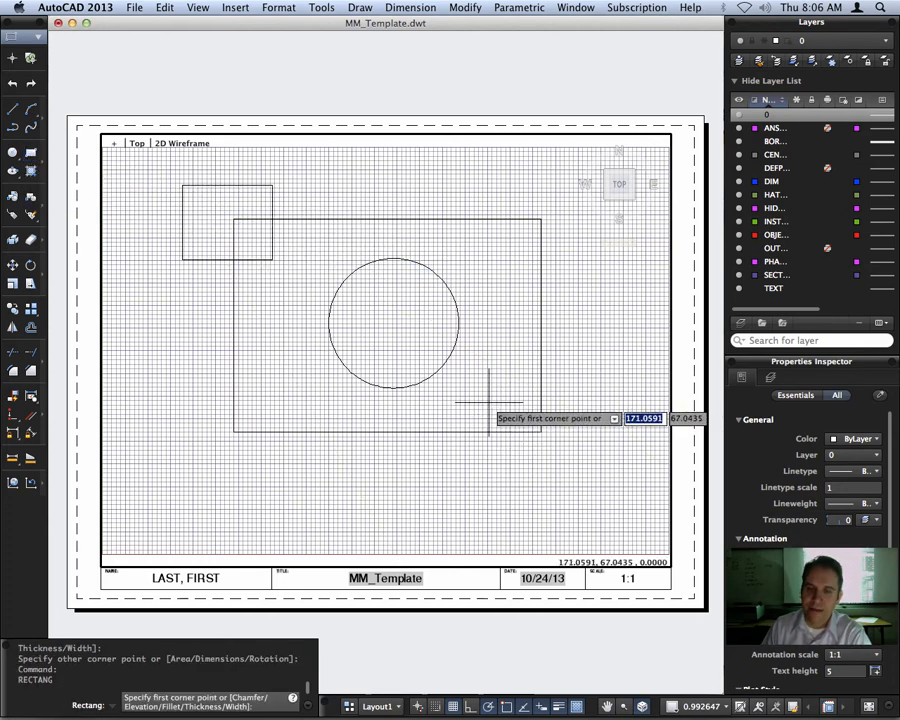
left_click(489, 402)
left_click(589, 473)
key("Return")
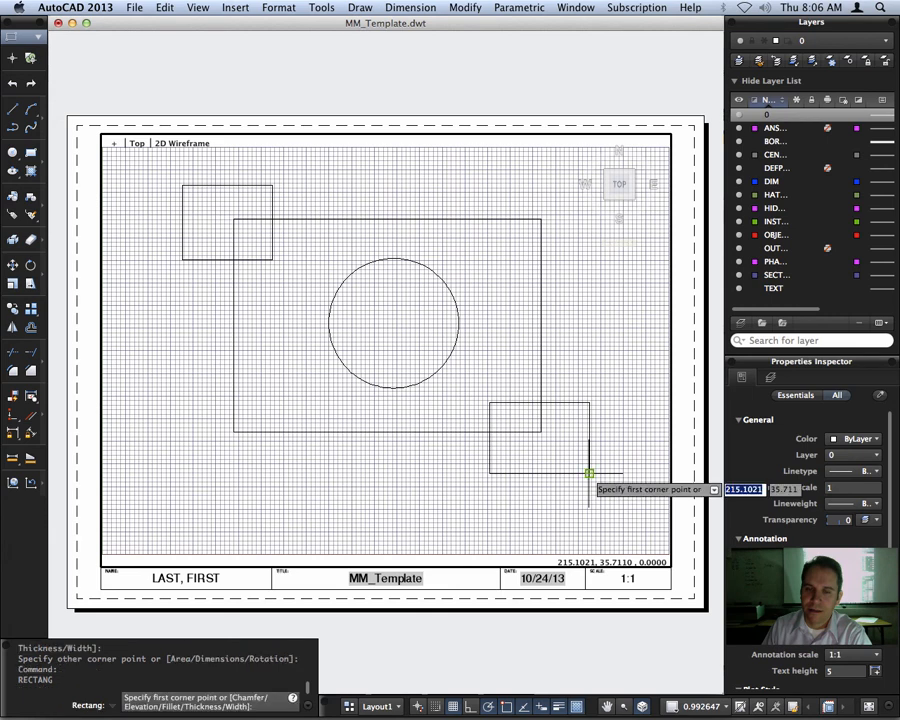
Check the two new rectangles in Model space and return to Layout1.
left_click(384, 709)
left_click(401, 645)
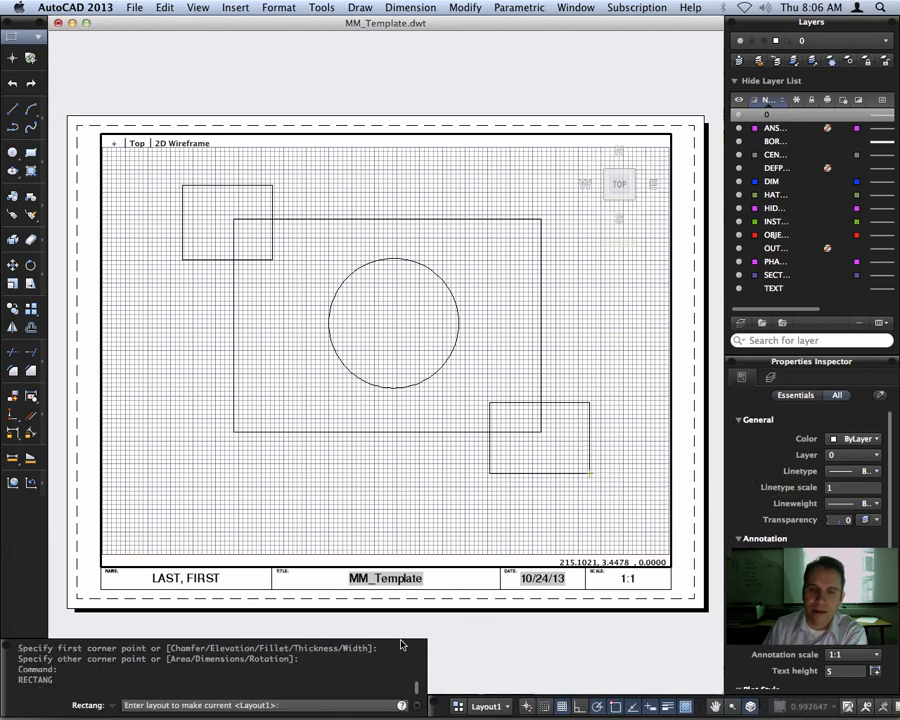
left_click(470, 707)
left_click(472, 650)
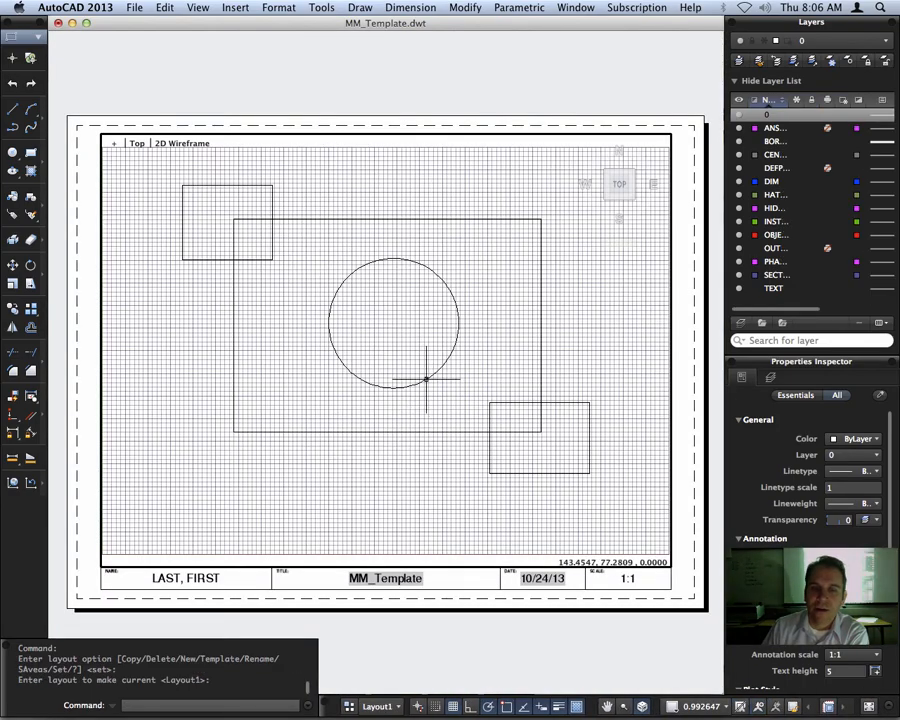
Examine how zooming and panning inside the active viewport affect the geometry's size on the sheet and the viewport scale.
mouse_move(421, 366)
middle_mouse_down()
mouse_move(352, 320)
mouse_move(250, 364)
mouse_move(270, 507)
mouse_move(446, 546)
mouse_move(579, 301)
mouse_move(522, 305)
mouse_move(450, 358)
middle_mouse_up()
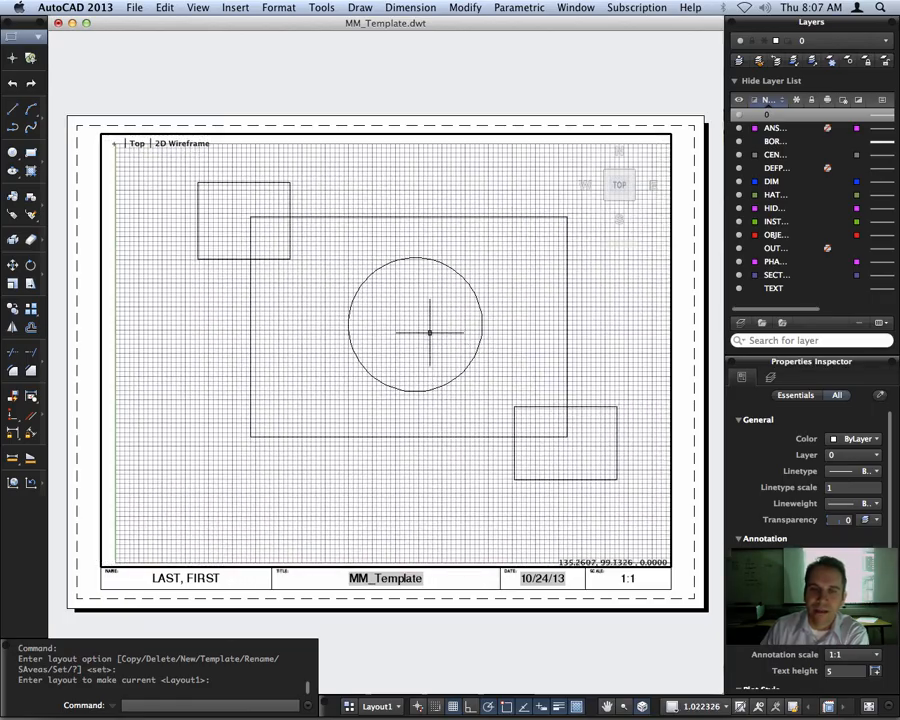
scroll(430, 332, "up", 3)
scroll(430, 332, "up", 2)
scroll(430, 332, "down", 5)
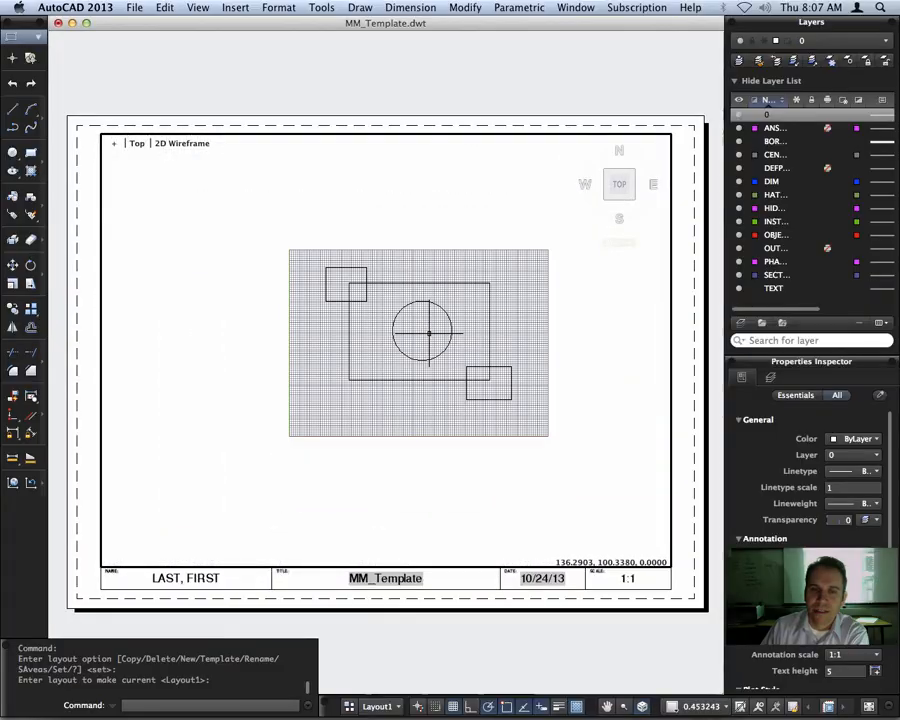
scroll(429, 333, "up", 4)
scroll(426, 330, "down", 4)
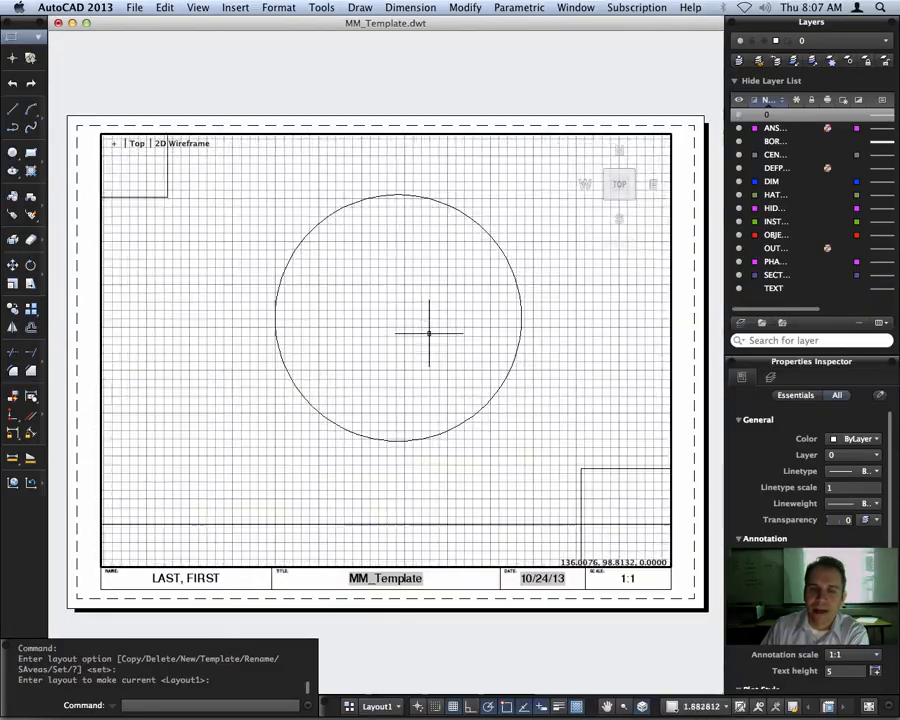
scroll(426, 330, "up", 2)
scroll(379, 327, "down", 1)
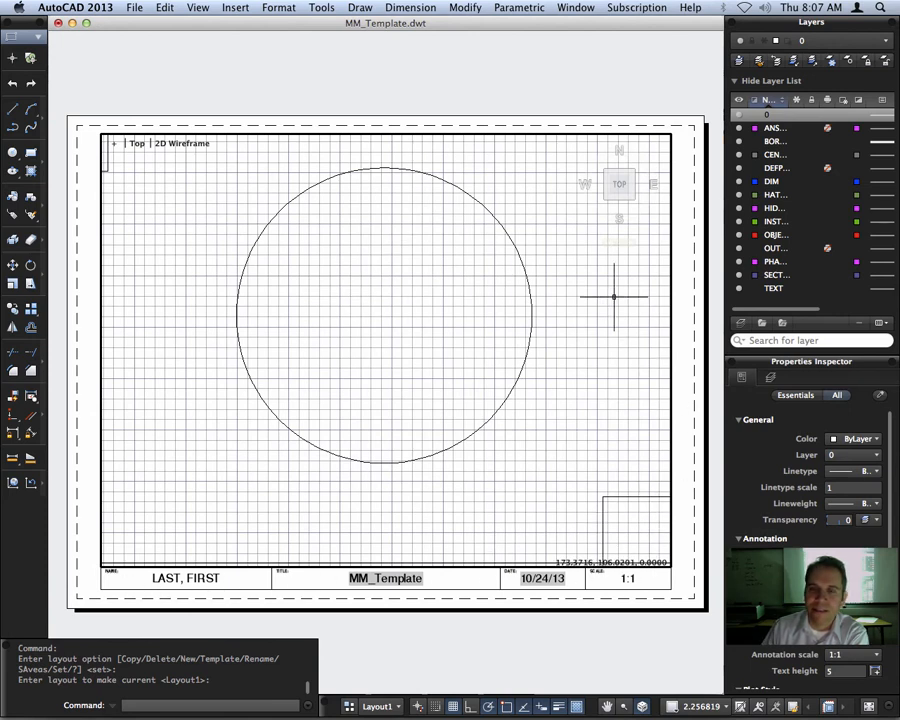
scroll(370, 374, "up", 2)
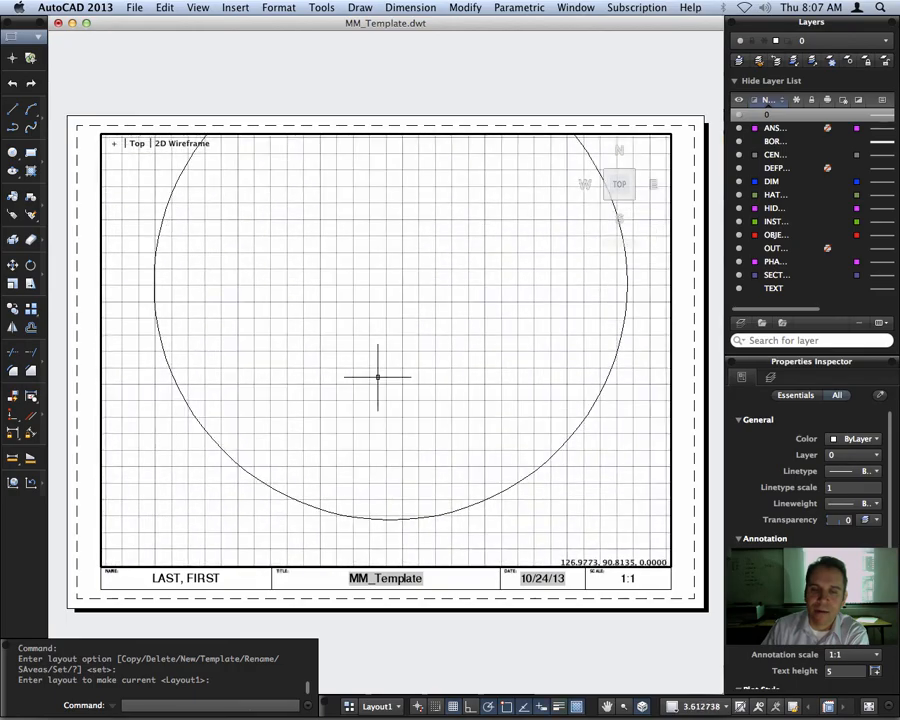
scroll(420, 385, "down", 2)
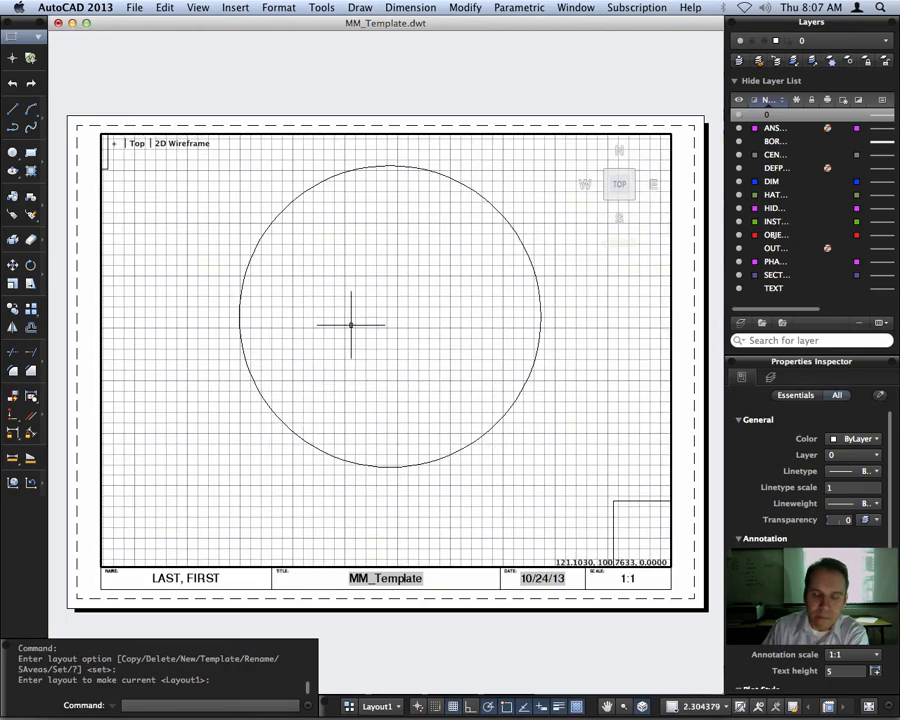
scroll(356, 278, "down", 5)
scroll(356, 277, "up", 3)
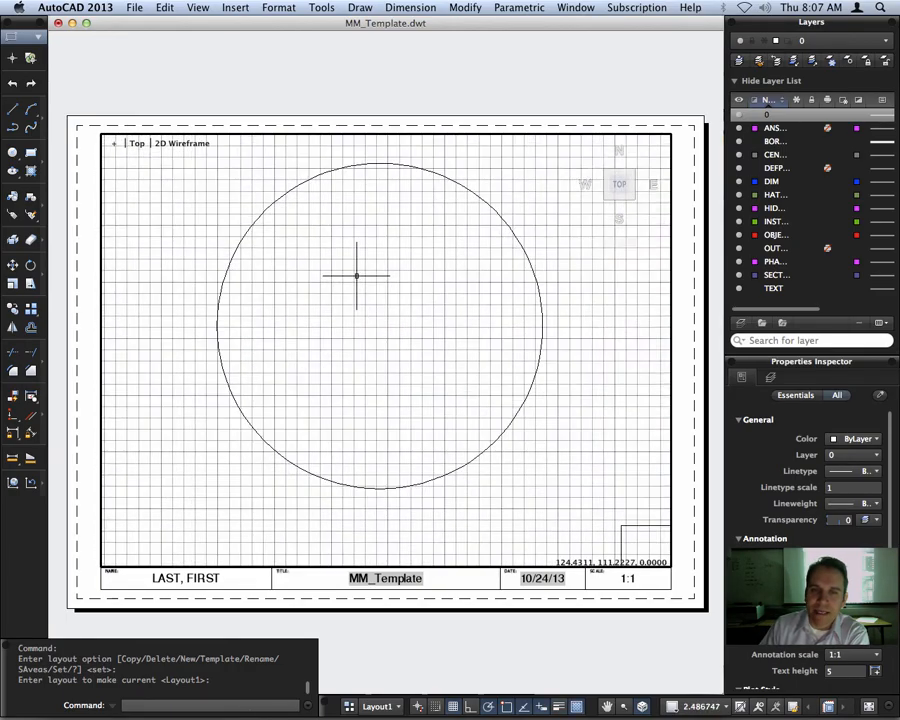
scroll(355, 275, "down", 2)
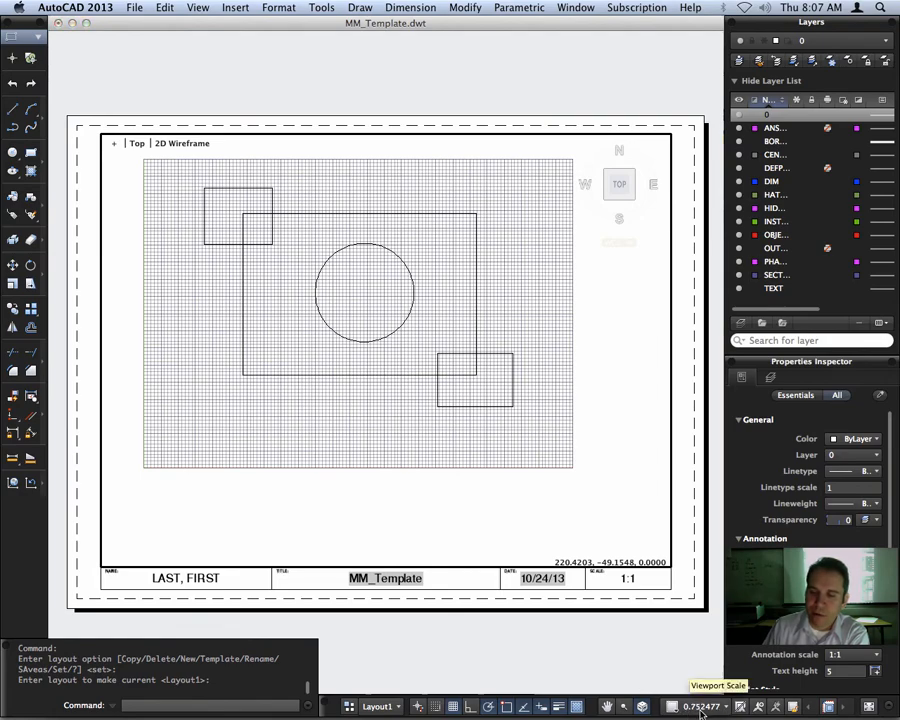
scroll(382, 324, "up", 6)
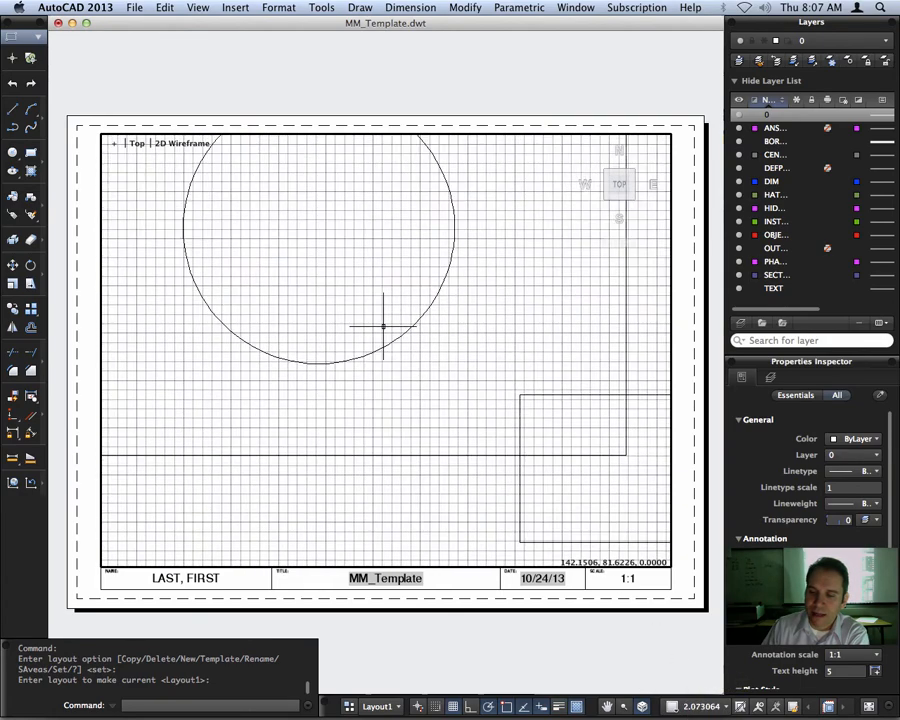
scroll(382, 326, "down", 6)
scroll(382, 326, "up", 3)
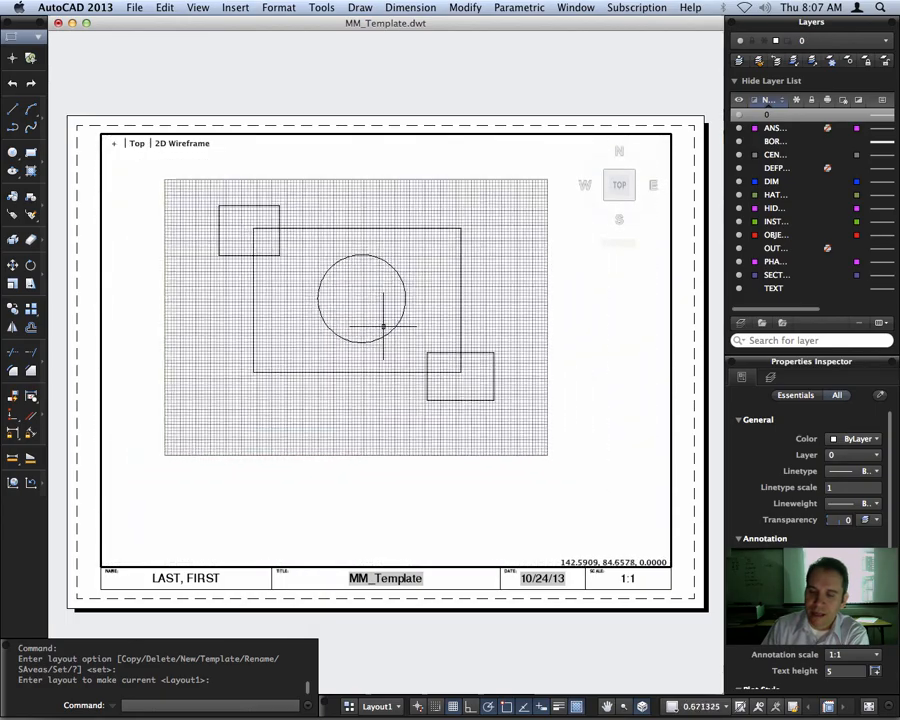
scroll(383, 326, "up", 1)
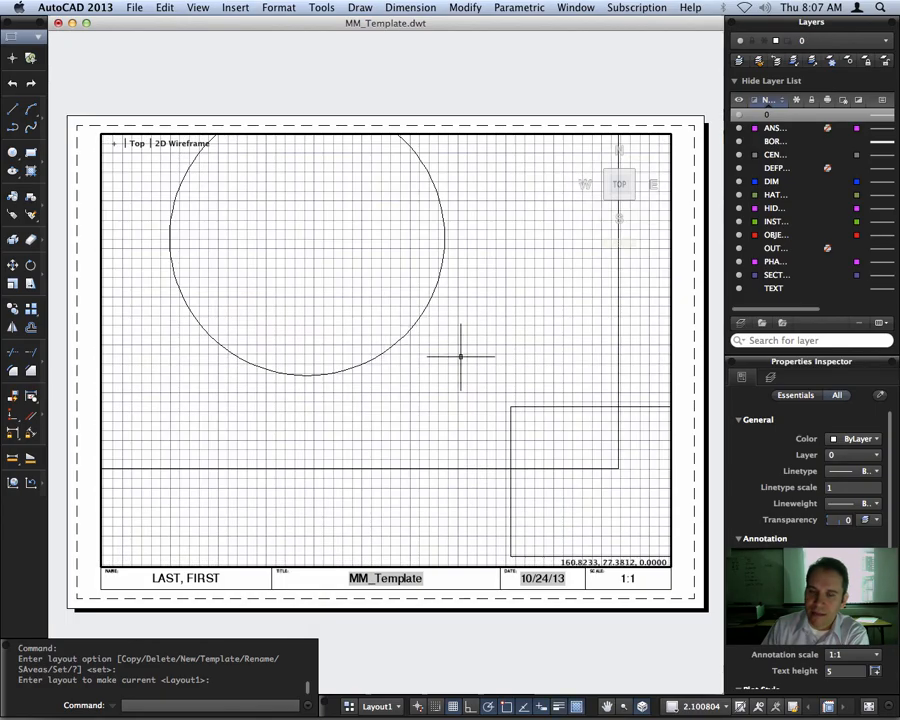
Set the viewport scale to 1:1, with the geometry centred in the frame, and lock the viewport.
left_click(727, 707)
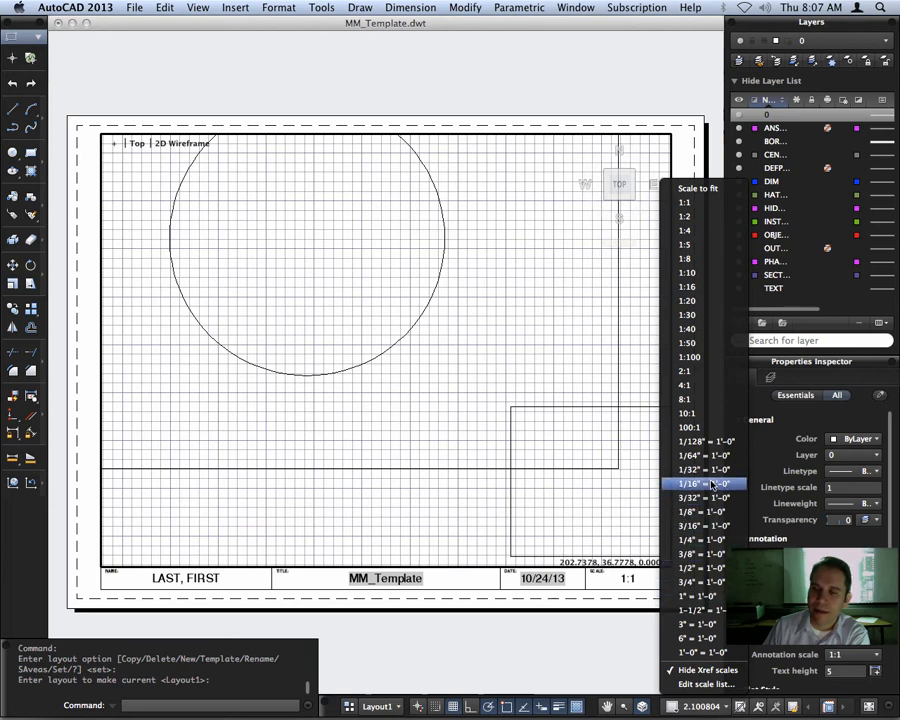
left_click(698, 208)
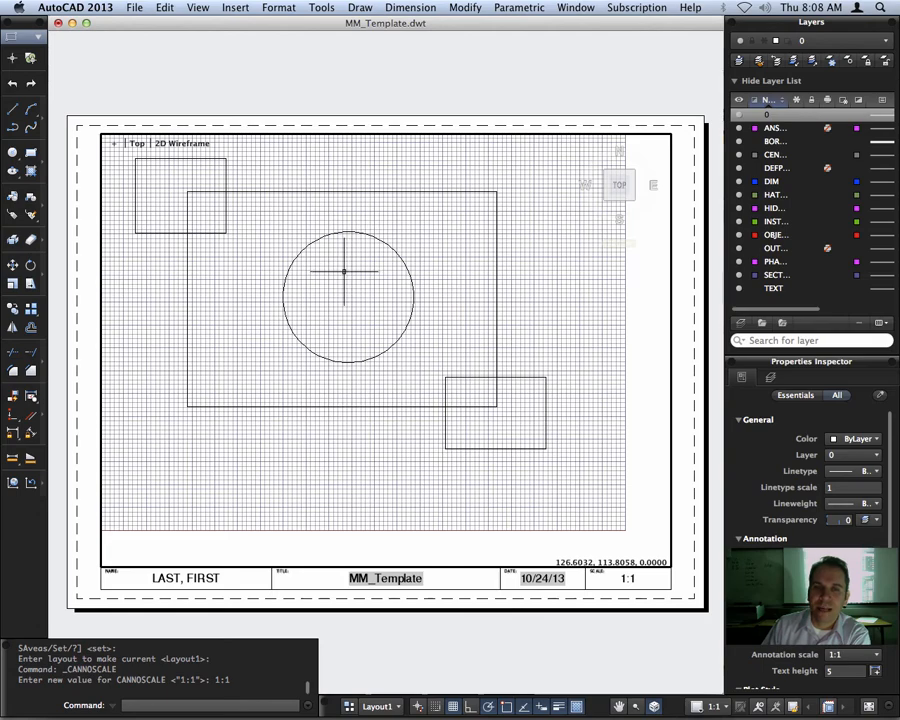
mouse_move(352, 280)
middle_mouse_down()
mouse_move(358, 300)
mouse_move(392, 314)
mouse_move(412, 309)
middle_mouse_up()
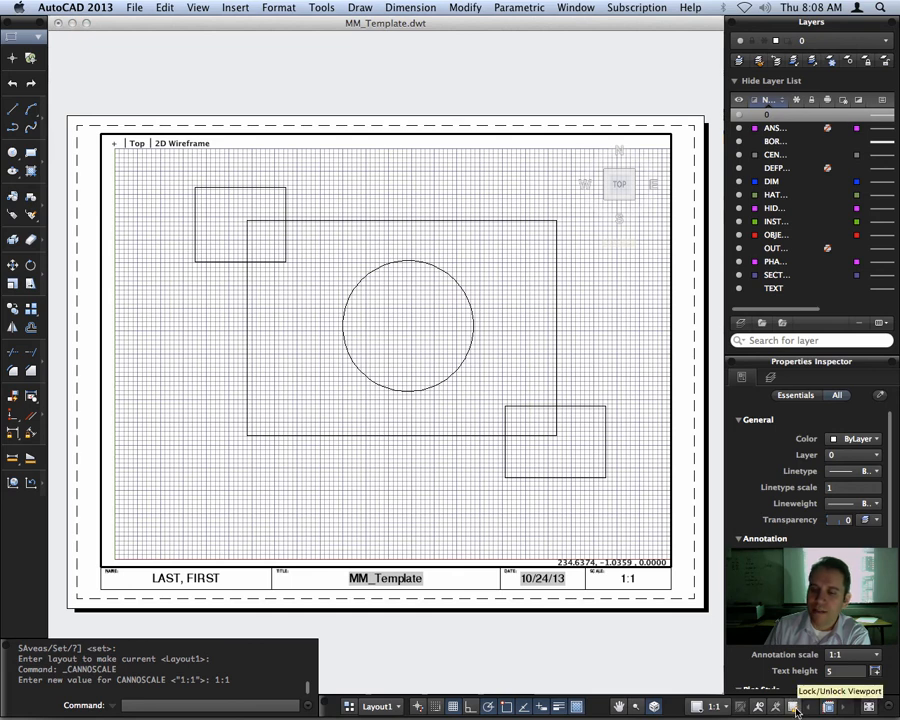
left_click(794, 707)
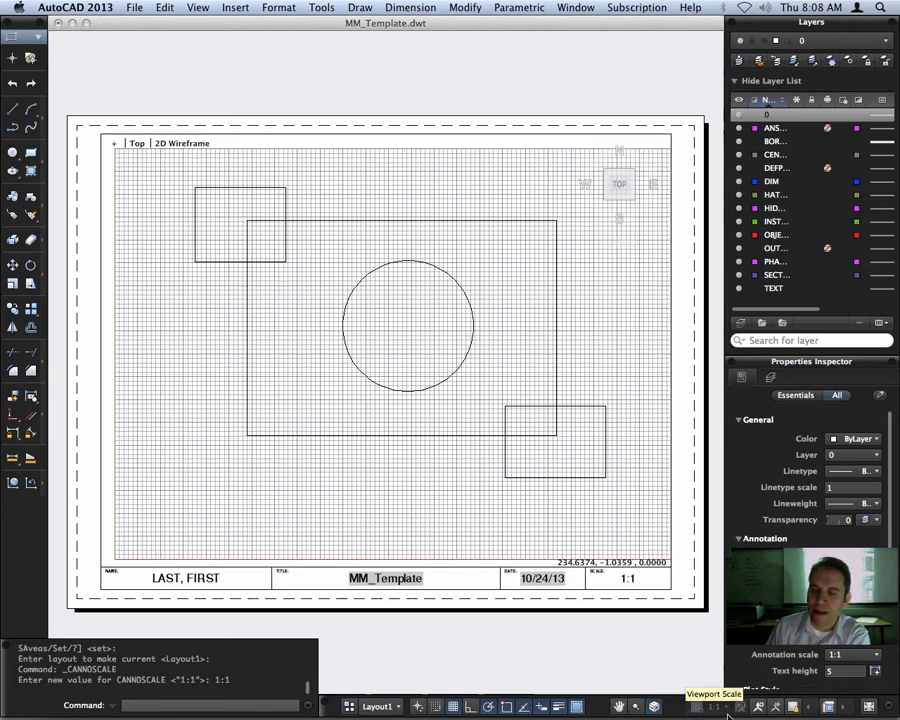
Test panning and zooming in the locked viewport to examine how the sheet and the geometry move together.
left_click(340, 298)
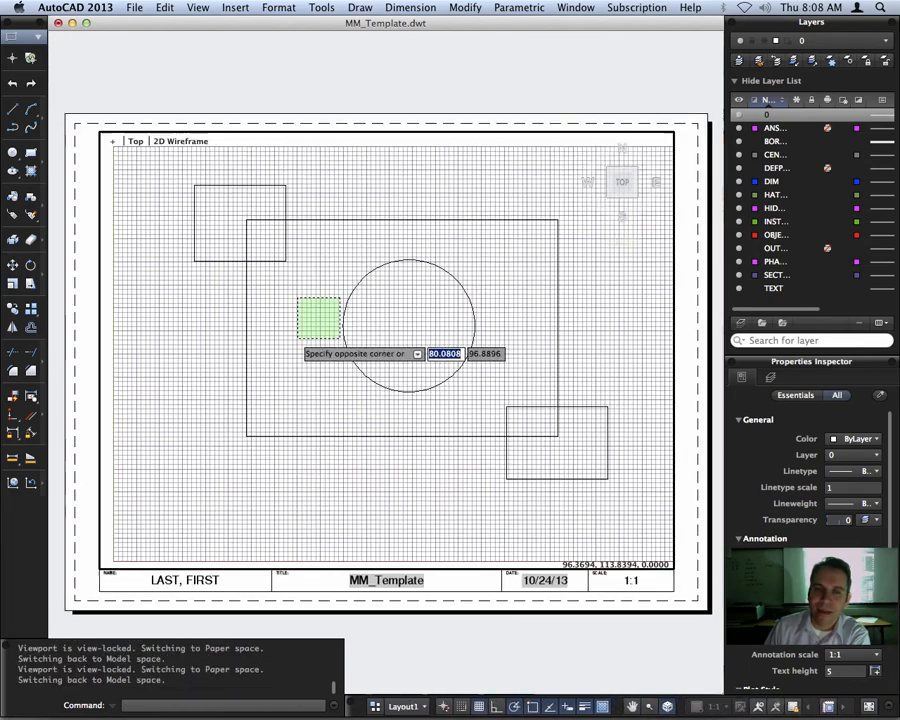
key("Escape")
middle_click_drag(396, 286, 441, 303)
left_click(352, 318)
key("Escape")
scroll(370, 268, "down", 5)
scroll(380, 271, "up", 5)
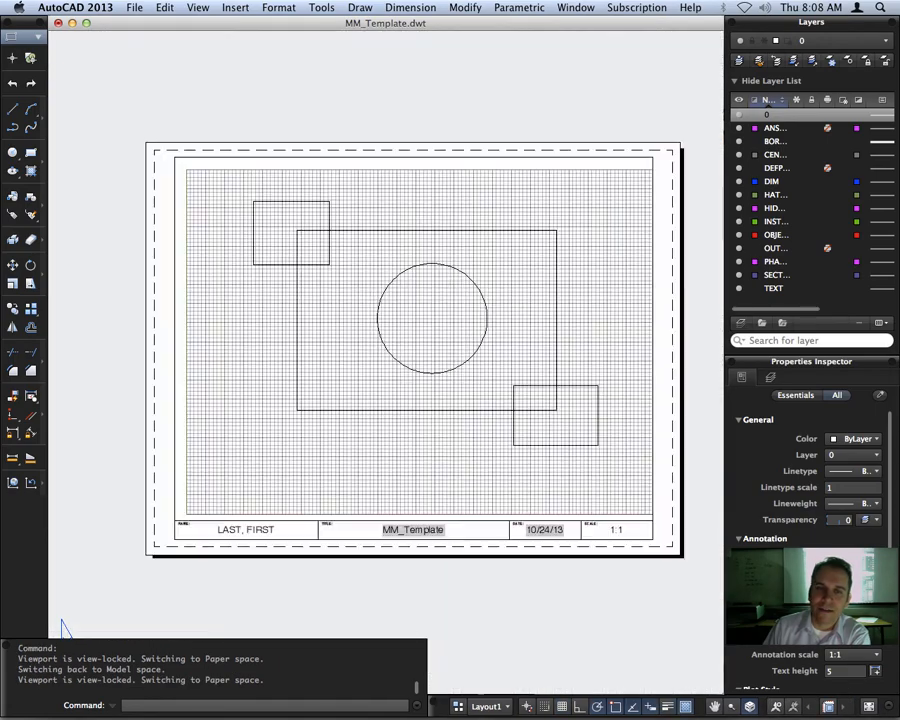
scroll(442, 337, "down", 1)
left_click(457, 338)
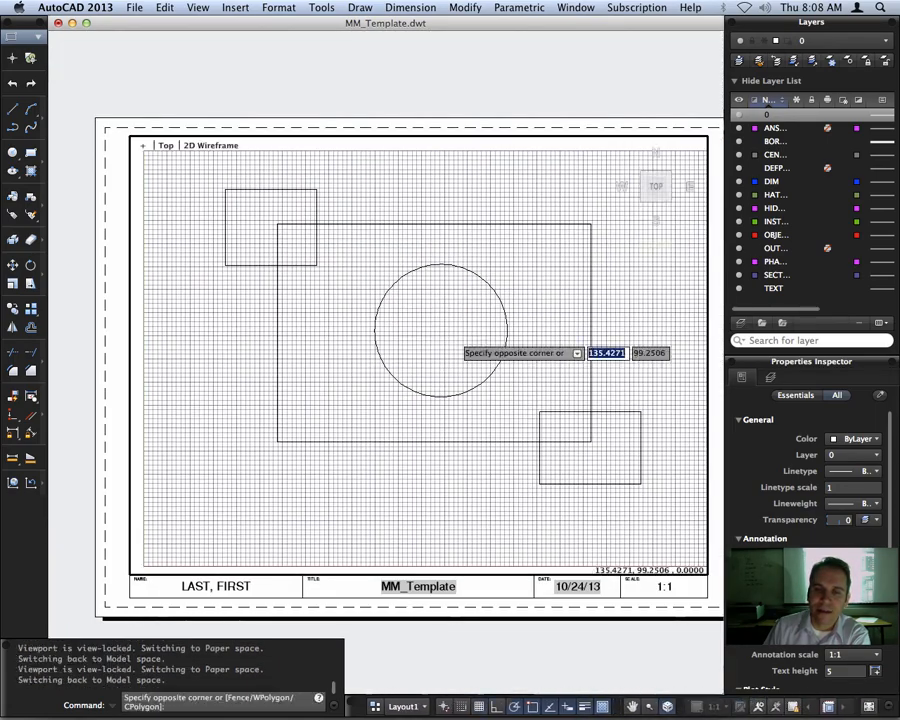
middle_click_drag(448, 330, 428, 334)
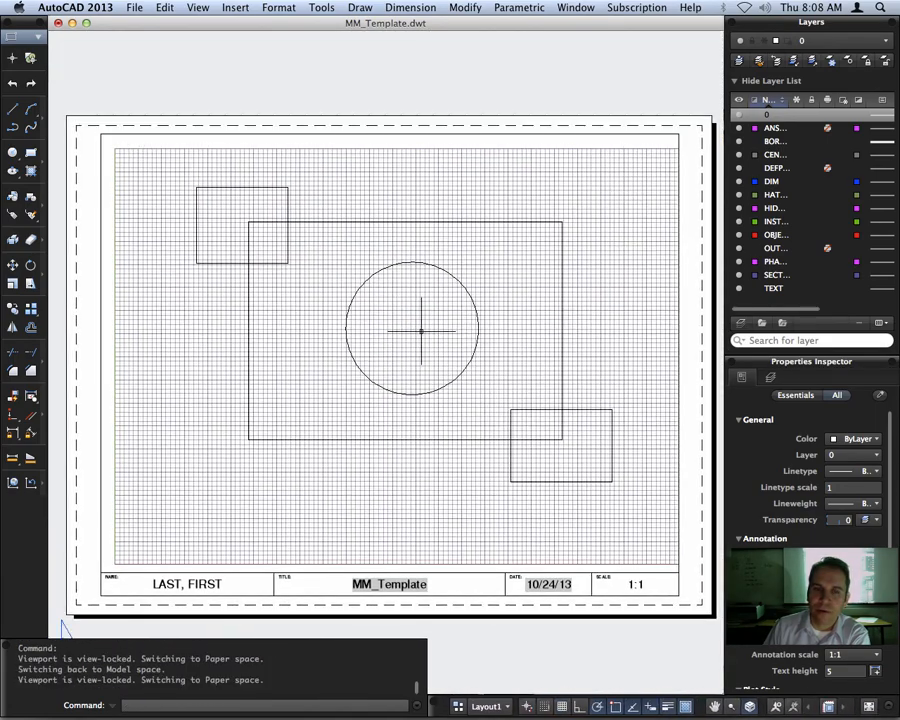
key("Escape")
key("Escape")
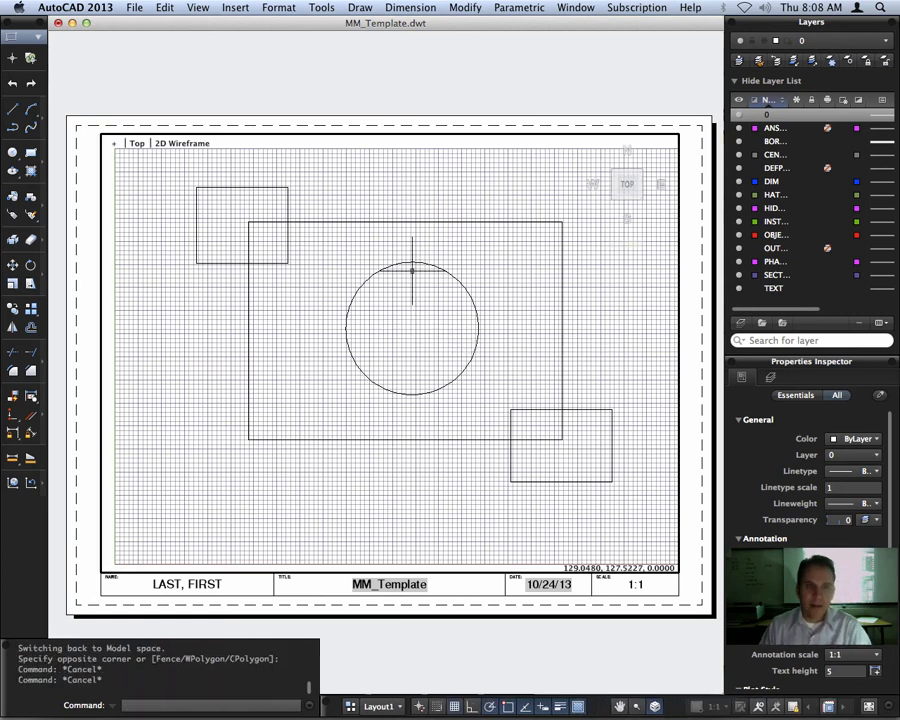
Switch to paper space and draw freehand rectangles at the large rectangle's lower-left corner and across its upper-right corner.
double_click(390, 70)
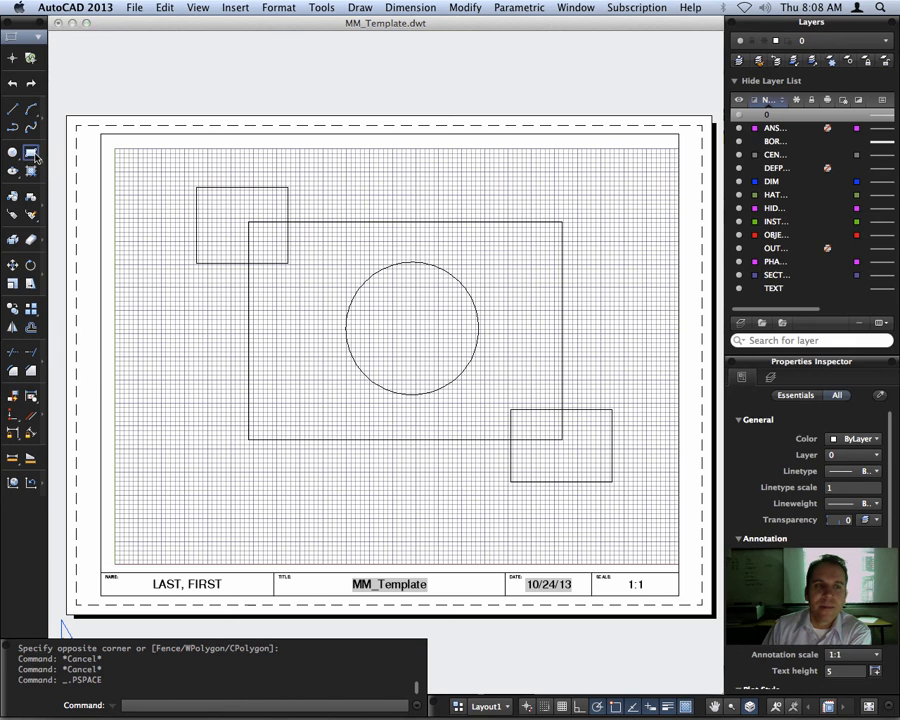
left_click(31, 153)
left_click(249, 438)
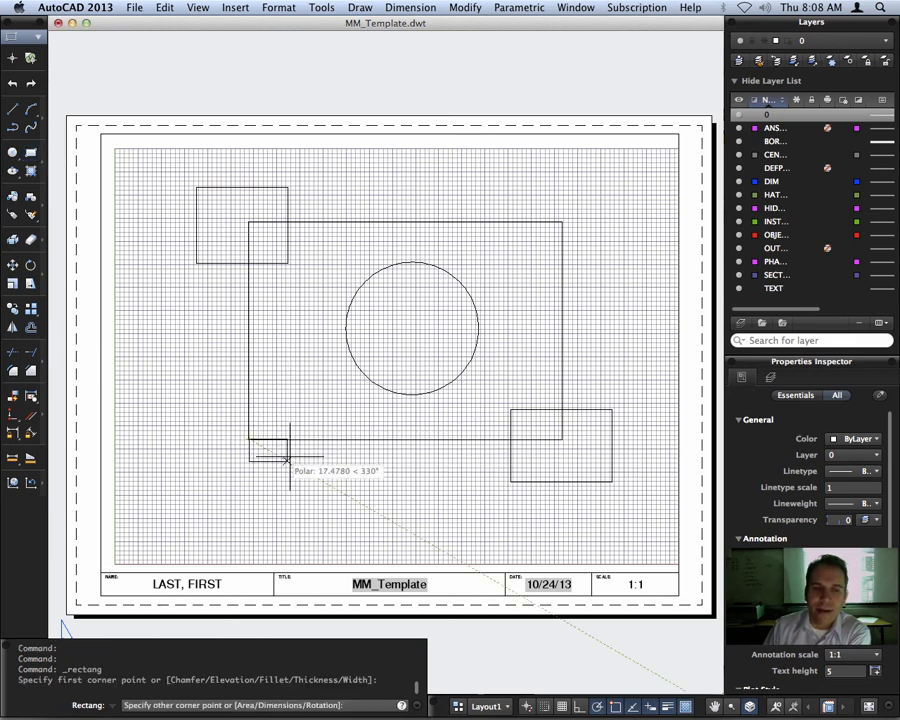
left_click(345, 494)
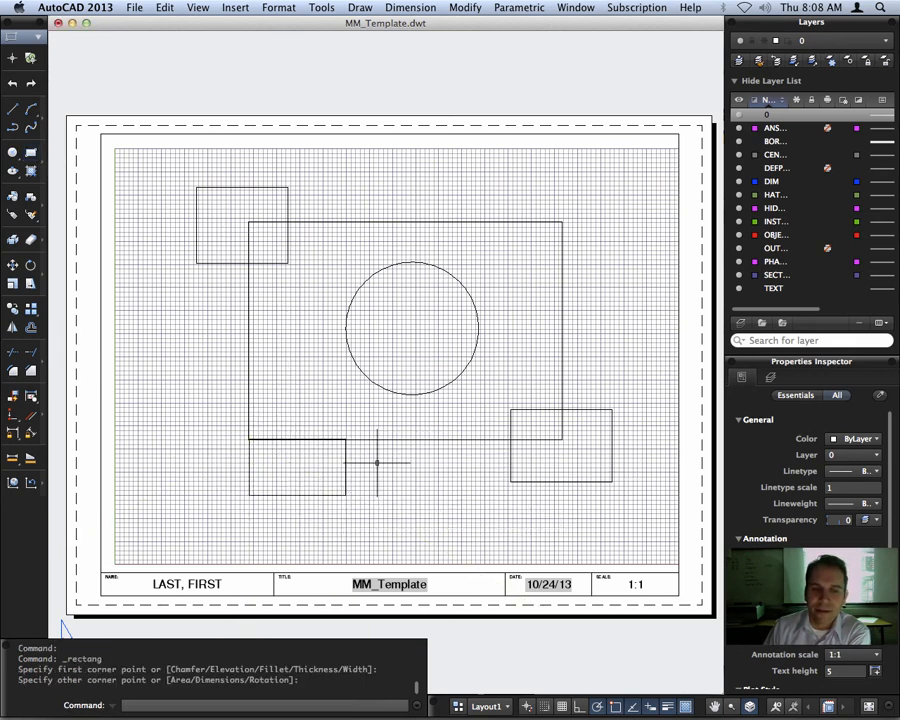
key("Return")
left_click(514, 192)
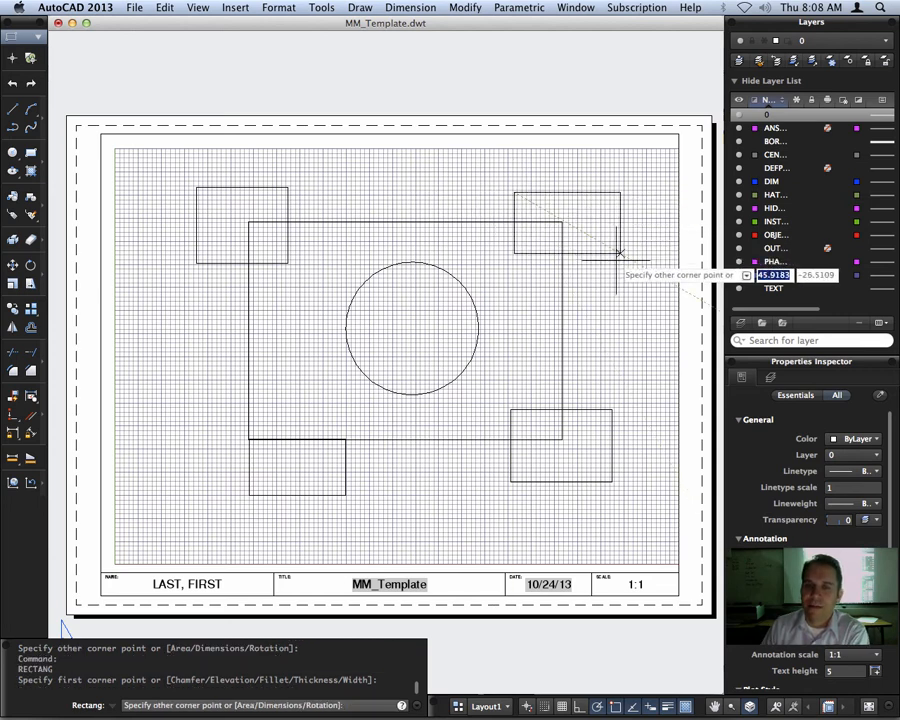
left_click(621, 262)
Draw two smaller freehand rectangles in paper space across the large rectangle's left and right edges.
key("Return")
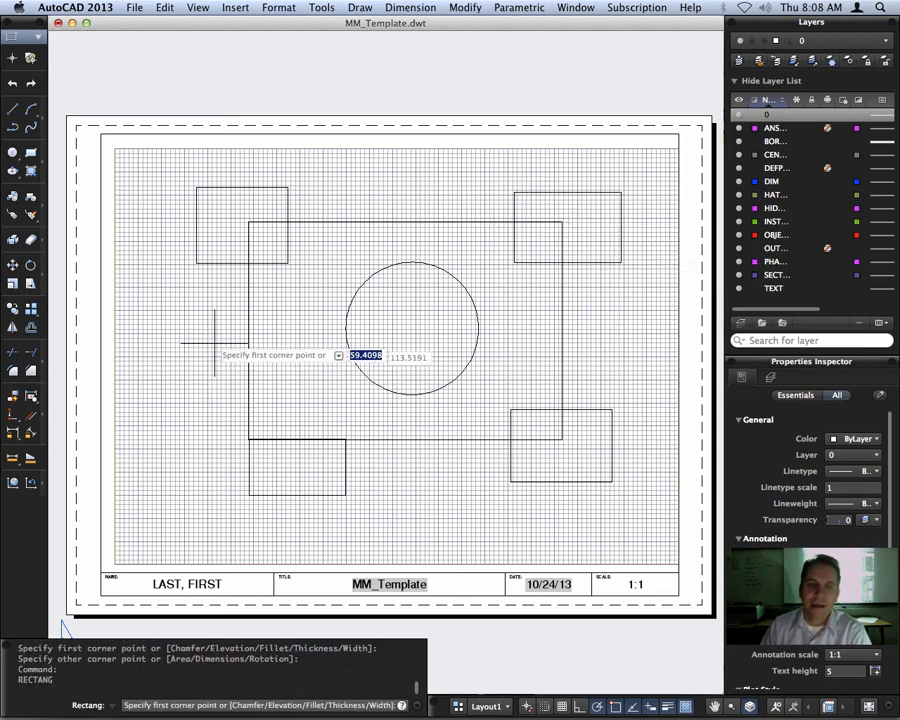
left_click(213, 332)
left_click(281, 371)
key("Return")
left_click(527, 314)
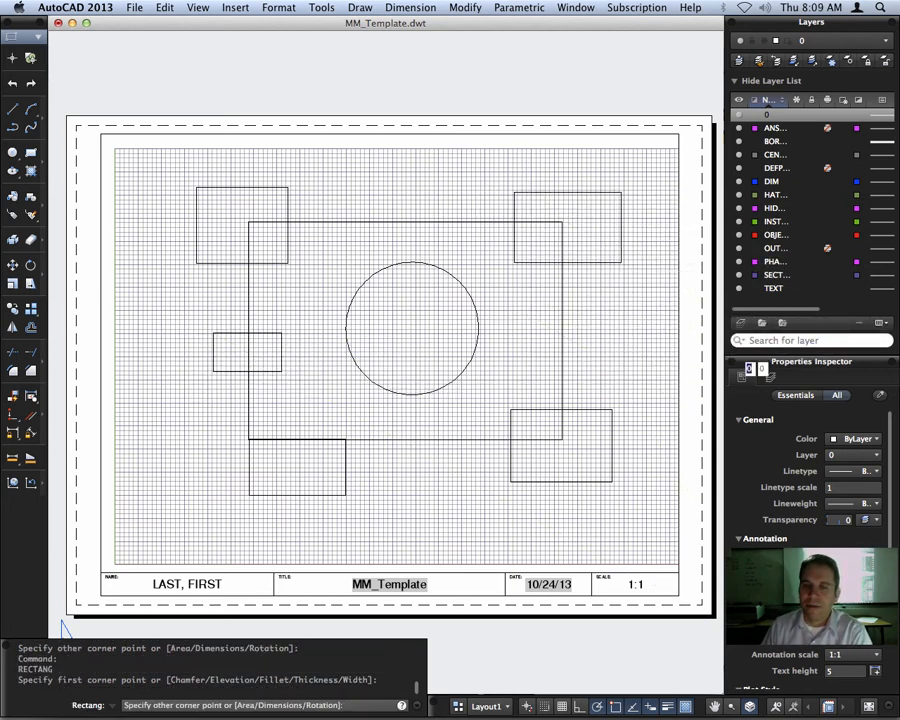
left_click(603, 358)
key("Return")
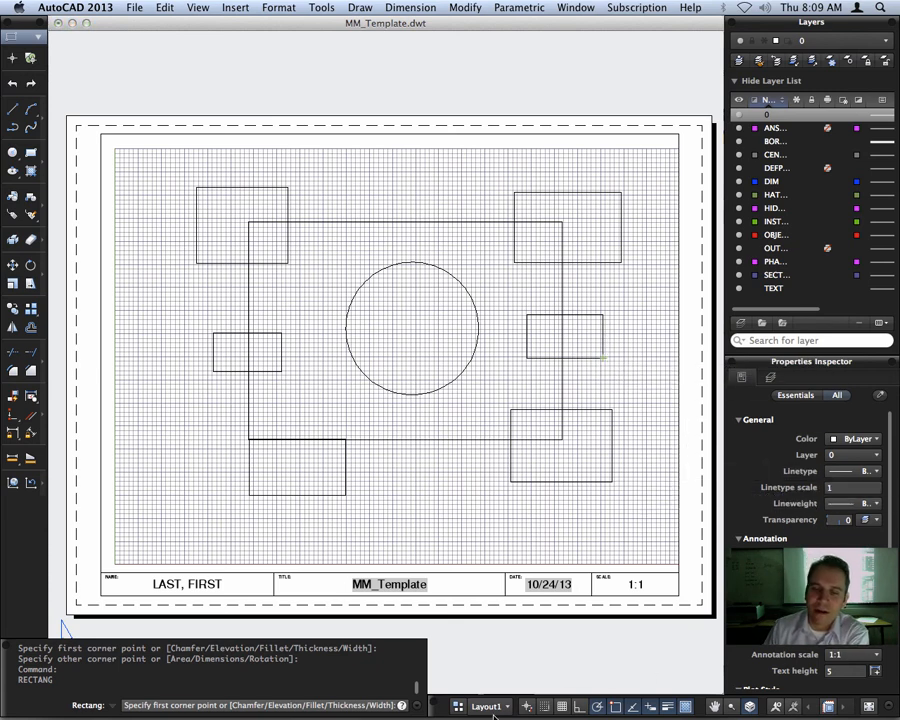
Switch to Model space and back to Layout1 to compare which rectangles exist in each, and check the small rectangle across the large rectangle's left edge.
left_click(490, 706)
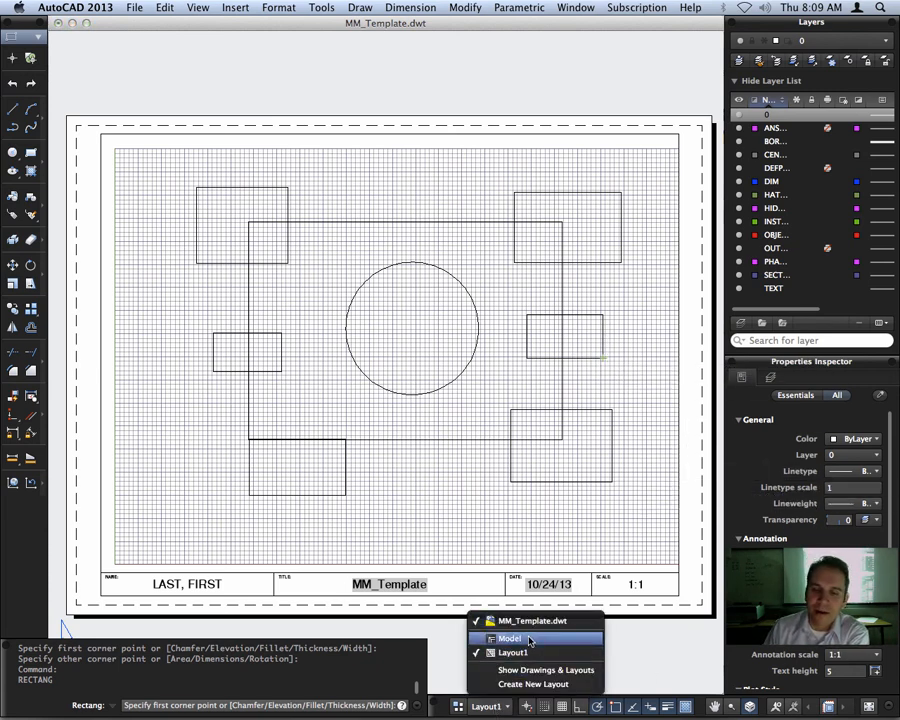
left_click(498, 586)
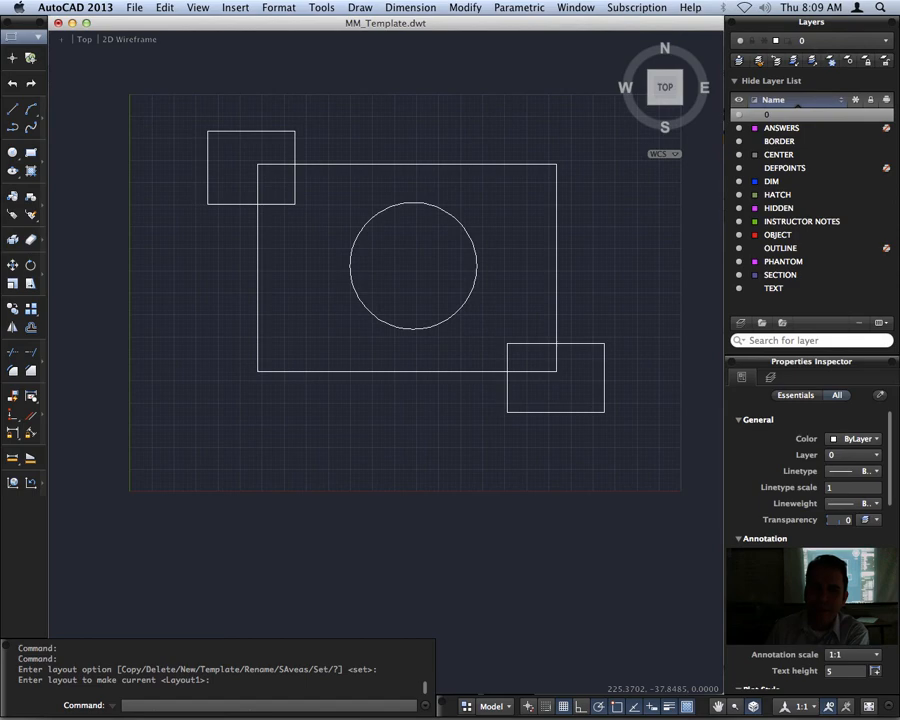
left_click(512, 706)
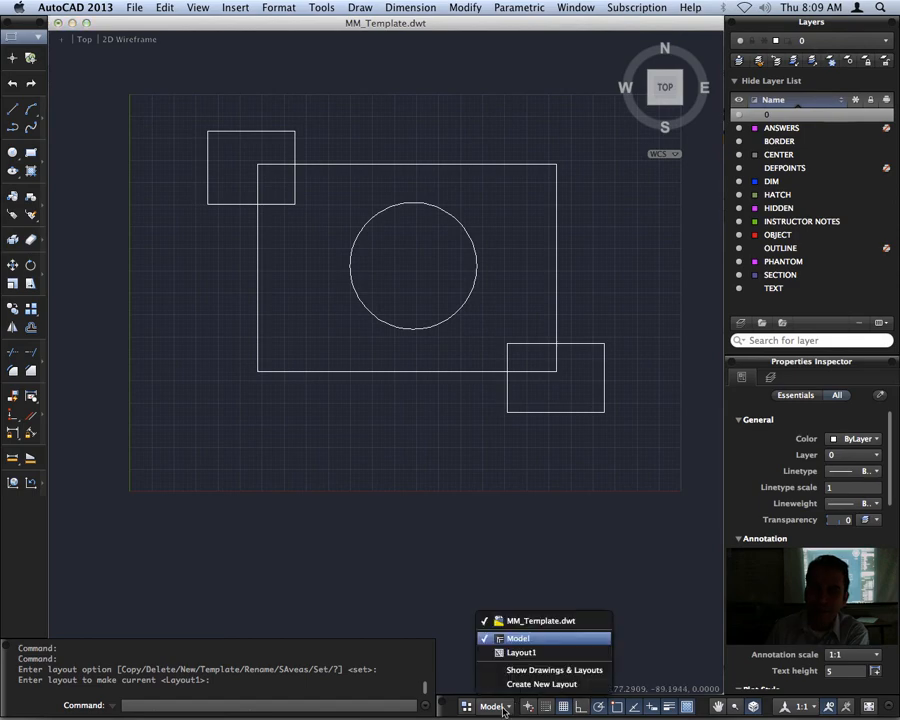
left_click(521, 653)
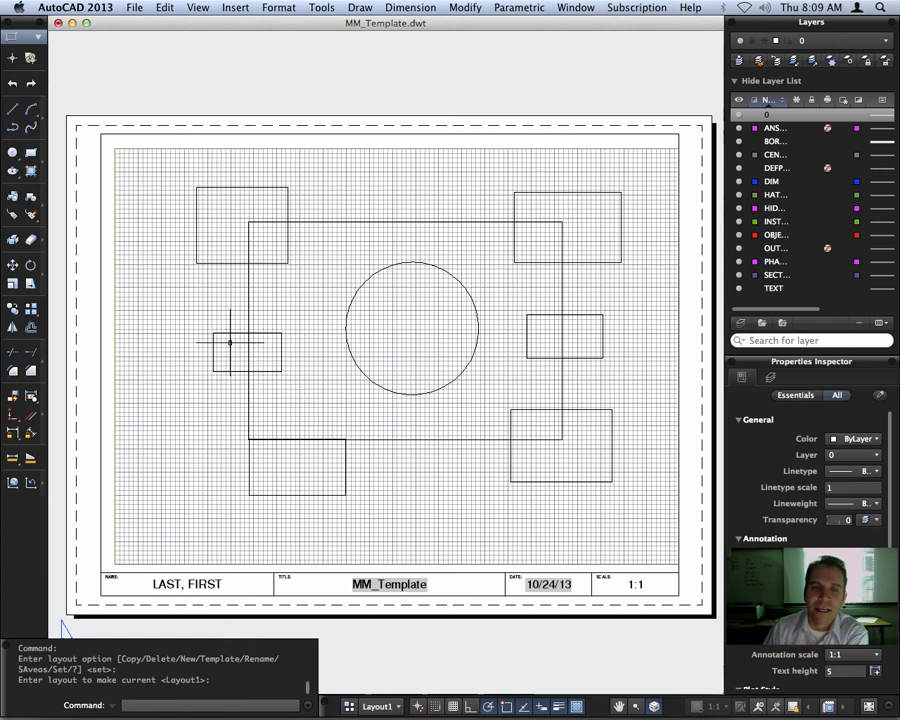
left_click(232, 333)
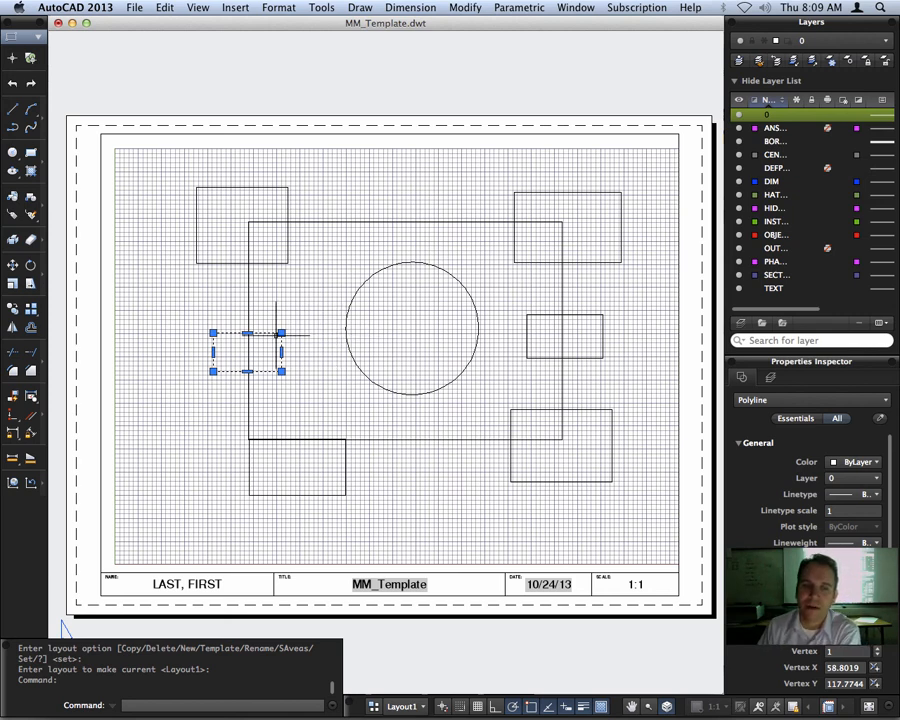
key("Escape")
key("Escape")
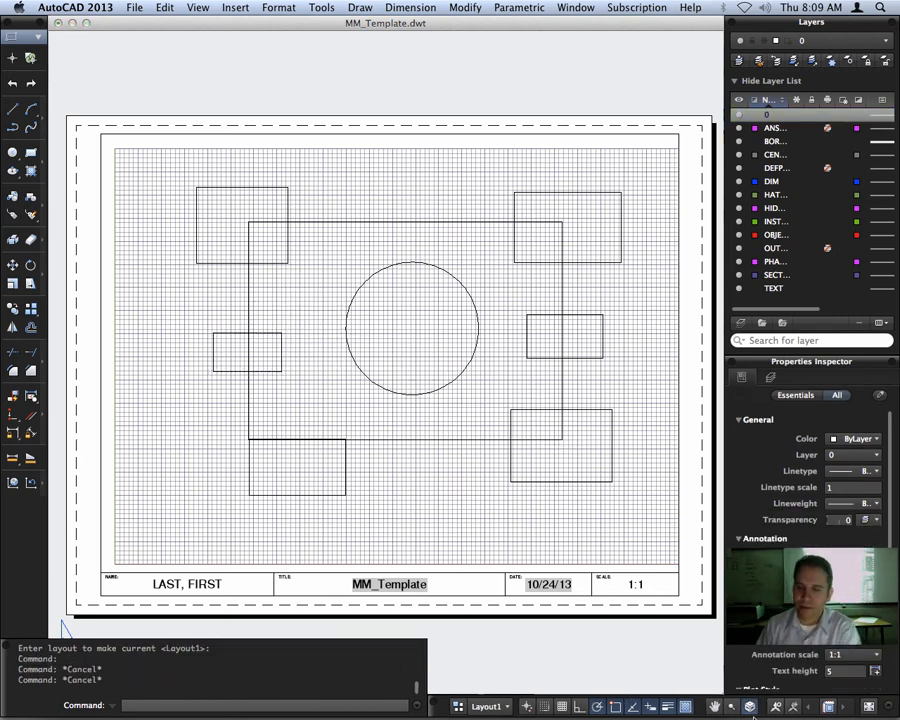
Activate and unlock the Layout1 viewport, shift its geometry relative to the paper-space rectangles, and return to paper space.
double_click(486, 489)
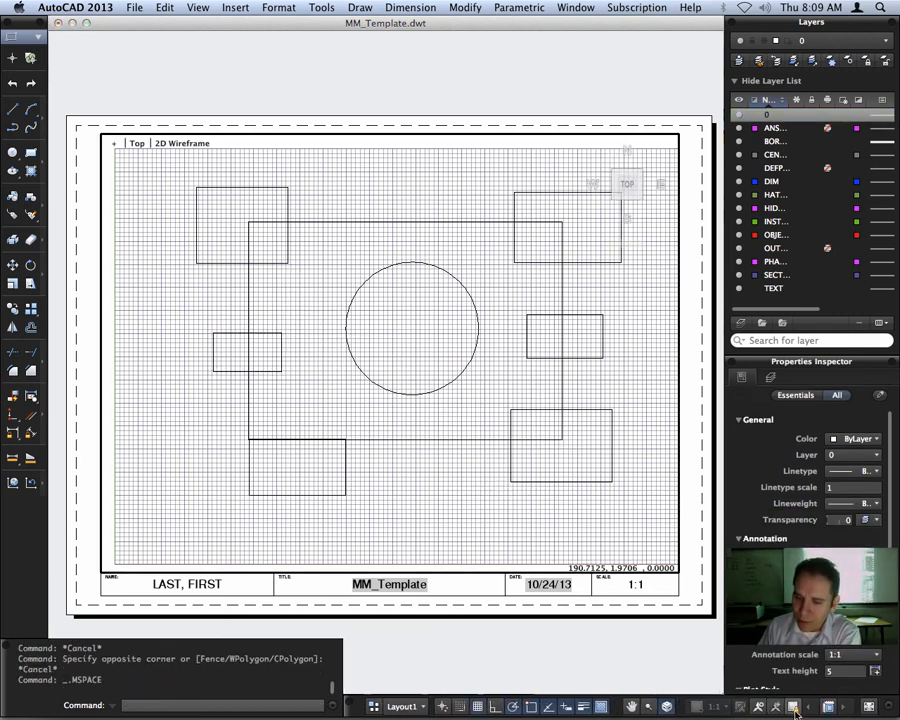
mouse_move(443, 410)
middle_mouse_down()
mouse_move(448, 402)
mouse_move(408, 408)
mouse_move(408, 460)
mouse_move(476, 474)
mouse_move(492, 406)
mouse_move(428, 378)
mouse_move(402, 434)
mouse_move(486, 424)
mouse_move(478, 432)
middle_mouse_up()
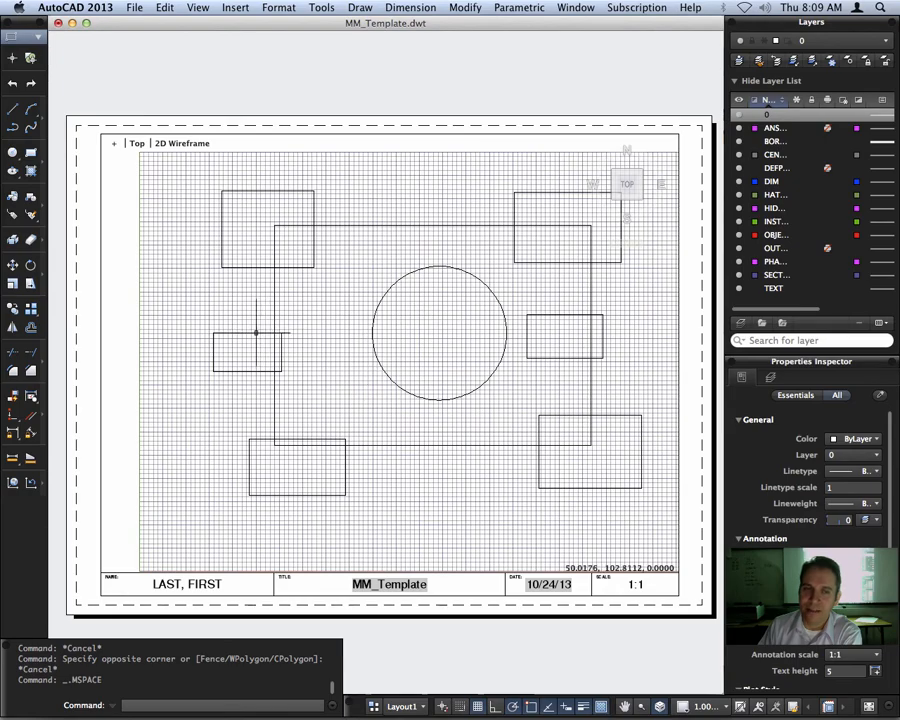
mouse_move(423, 370)
middle_mouse_down()
mouse_move(414, 362)
mouse_move(336, 398)
mouse_move(424, 378)
mouse_move(410, 374)
middle_mouse_up()
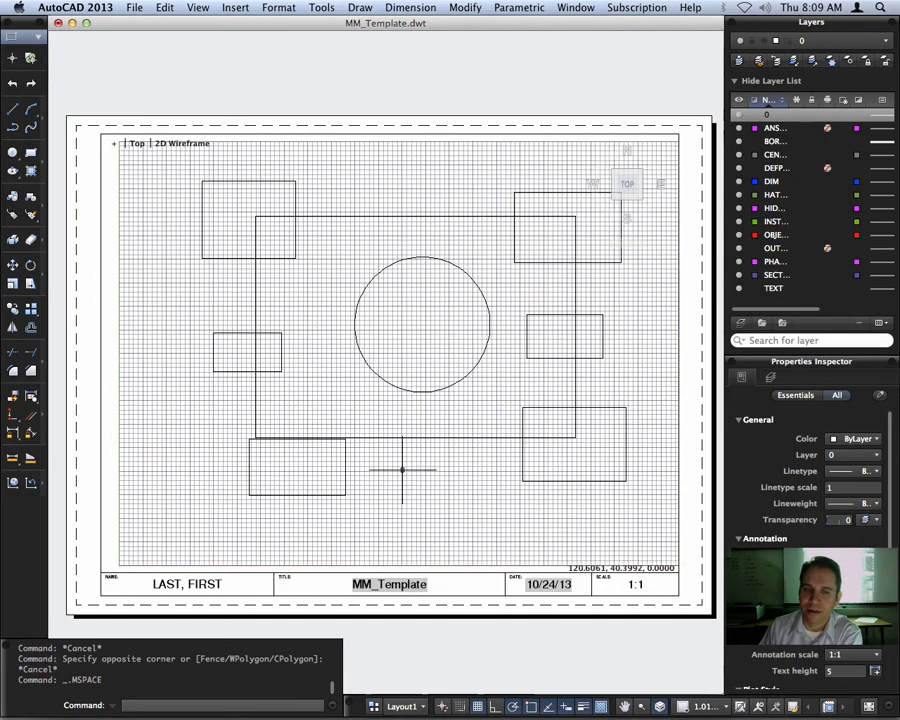
left_click(251, 447)
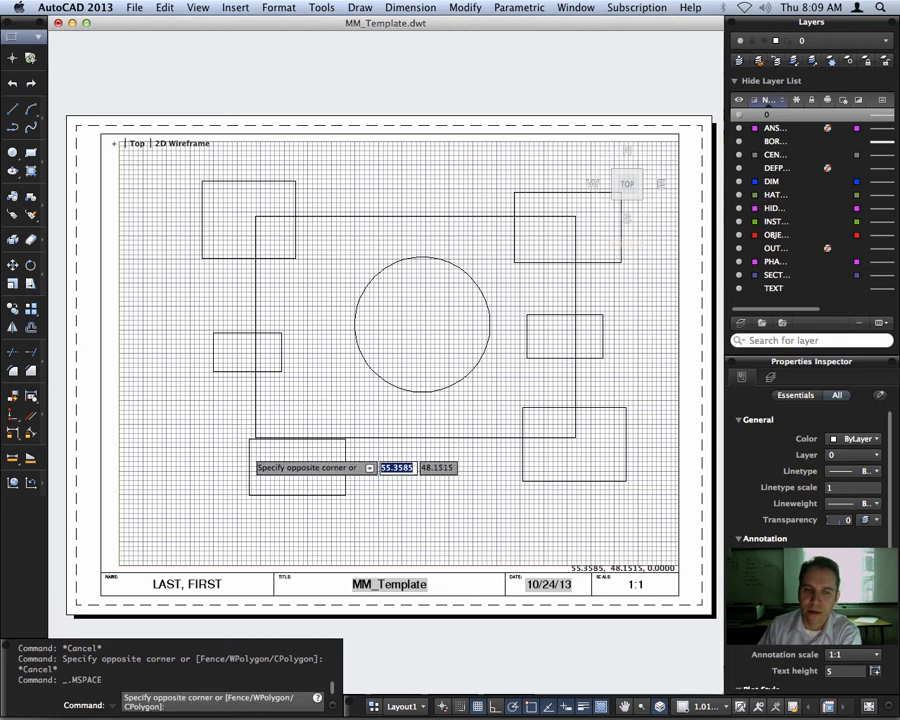
key("Escape")
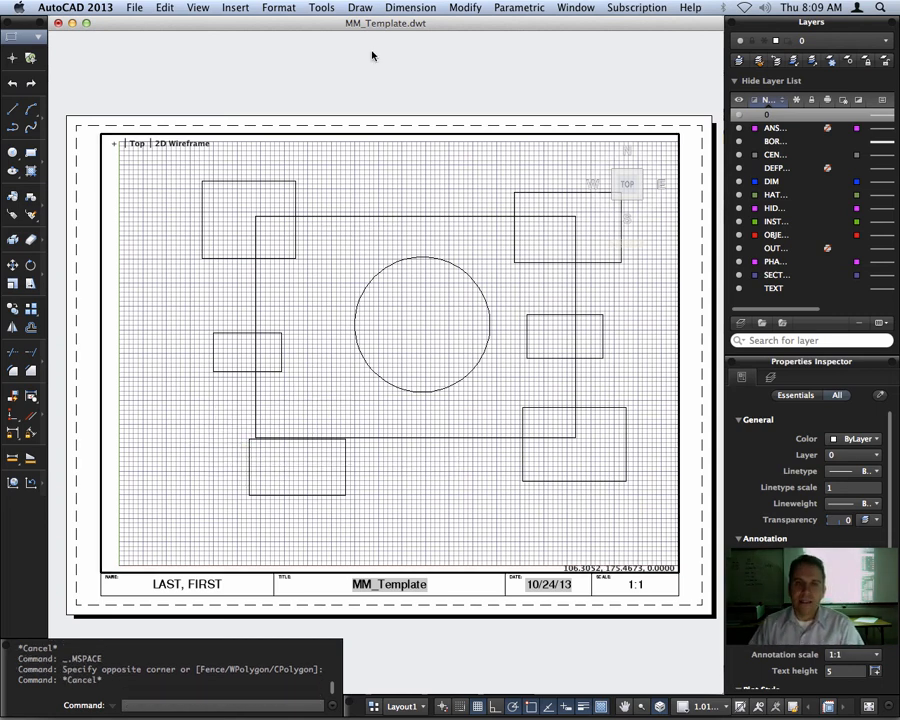
double_click(371, 55)
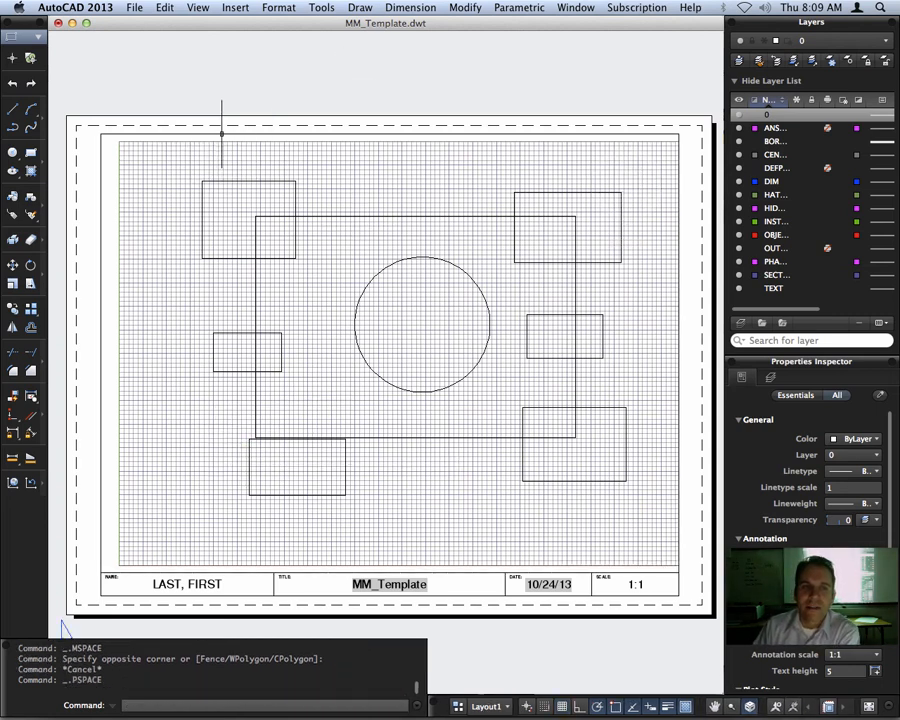
Delete the large viewport from the sheet and undo the deletion.
left_click(222, 133)
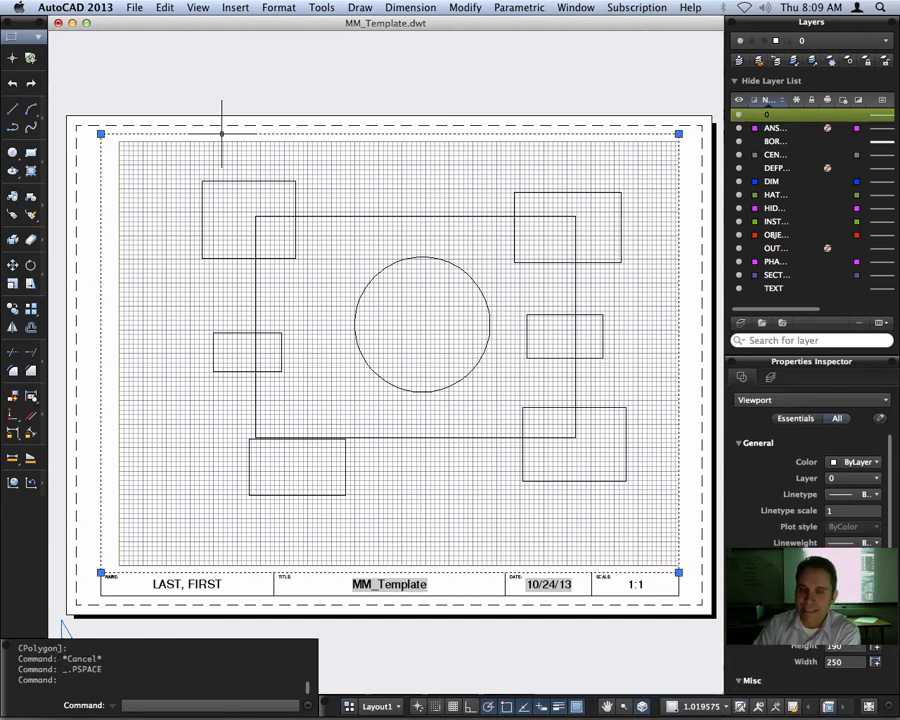
key("Delete")
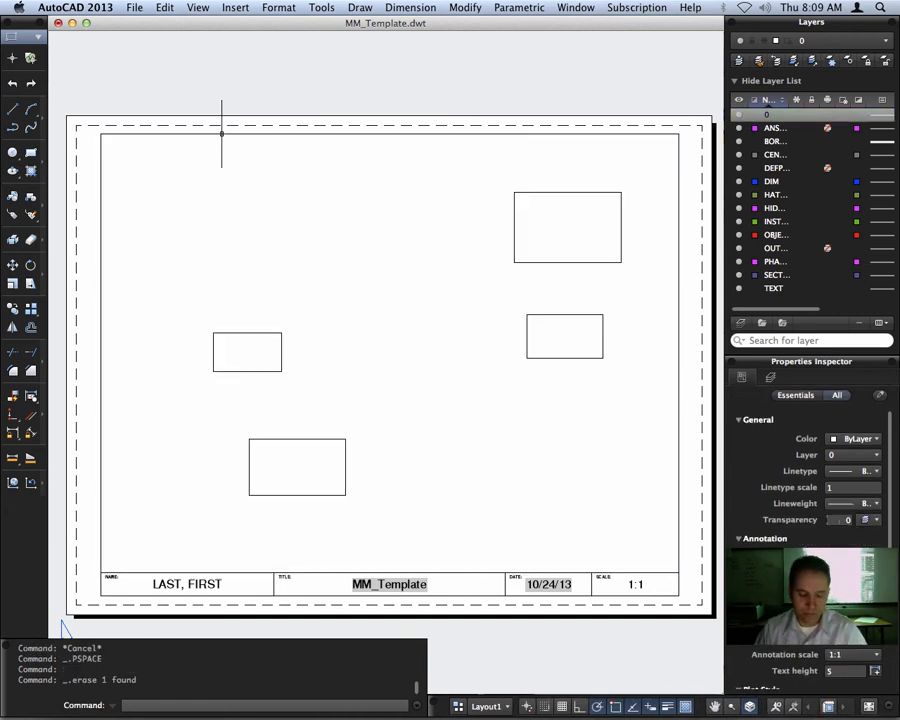
key("super+z")
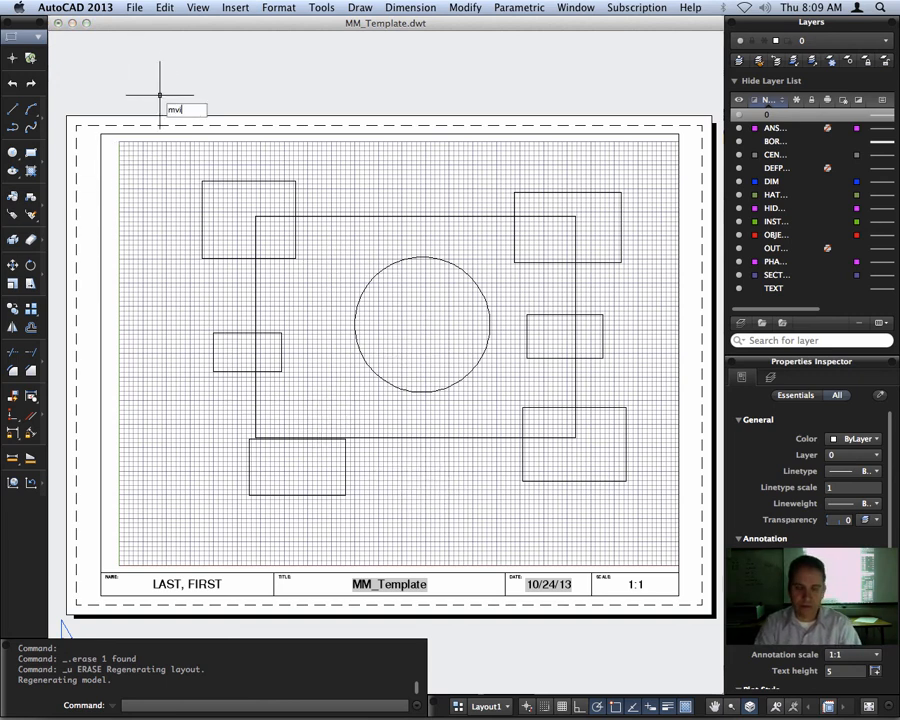
Create a second viewport about 92 by 64 mm with MVIEW, starting at the border's upper-left corner.
type("ew")
key("Return")
left_click(101, 134)
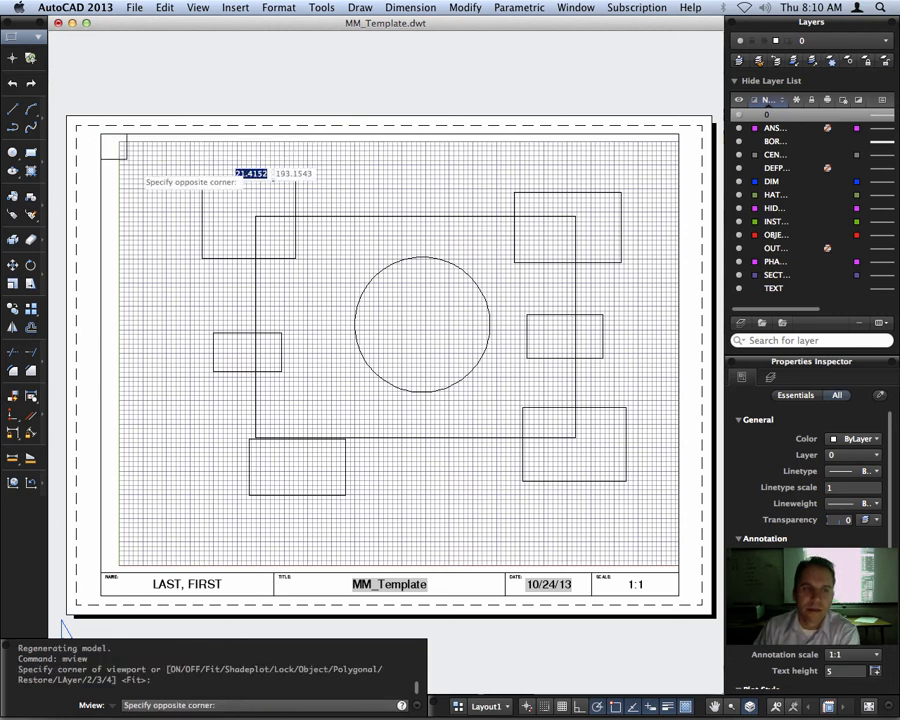
left_click(314, 282)
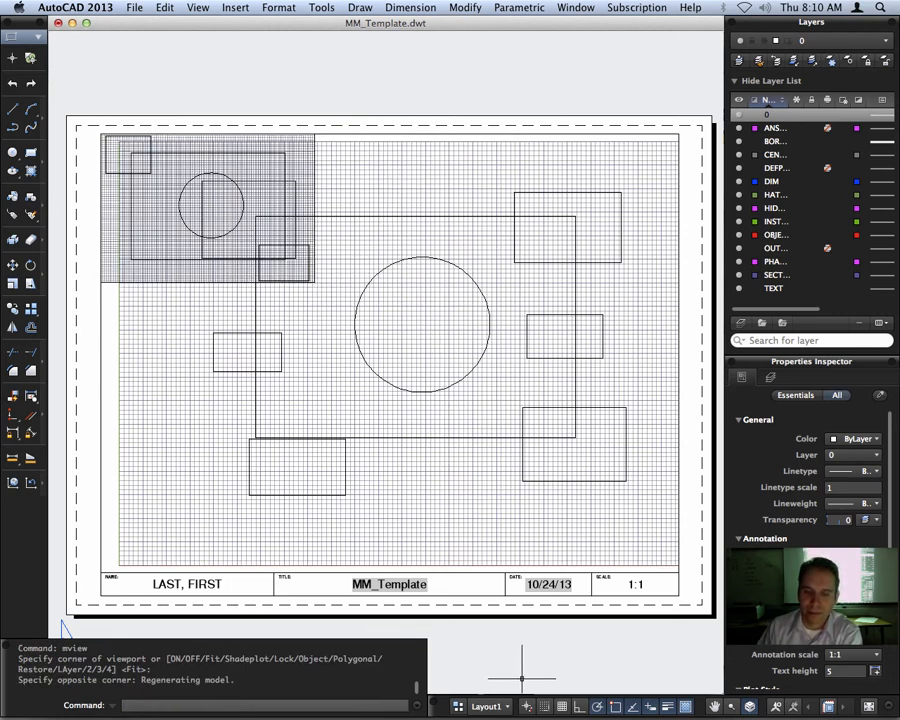
Turn off the grid in both the small upper-left viewport and the large viewport.
left_click(558, 706)
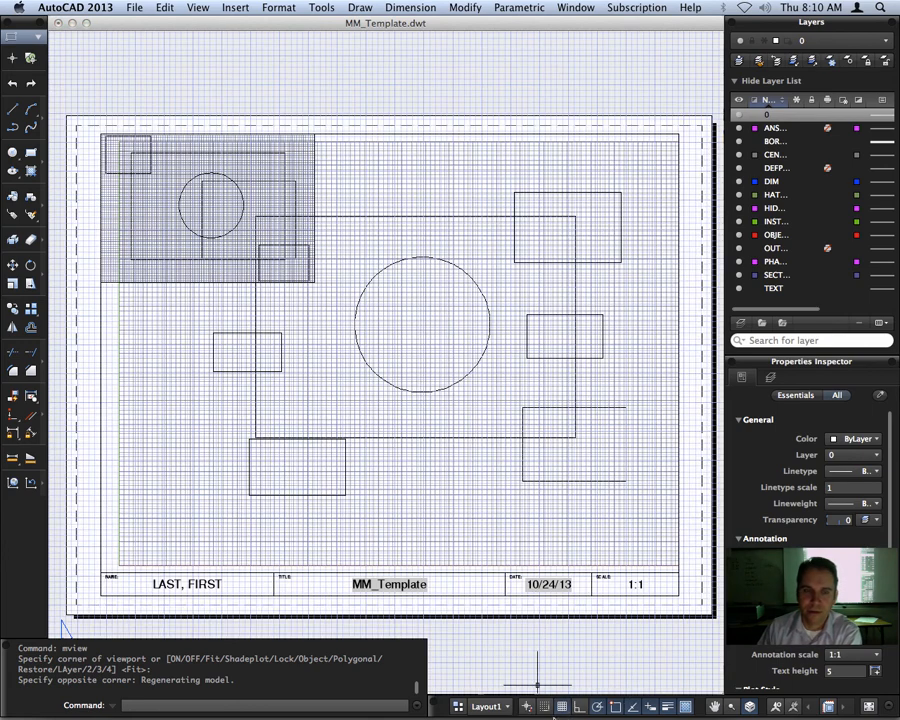
double_click(175, 262)
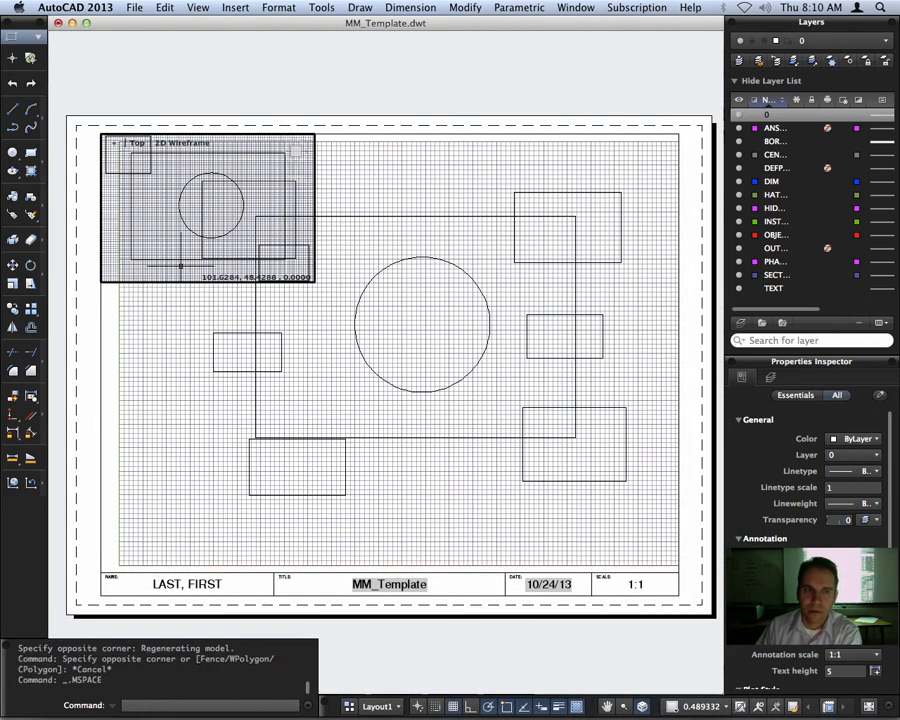
left_click(453, 707)
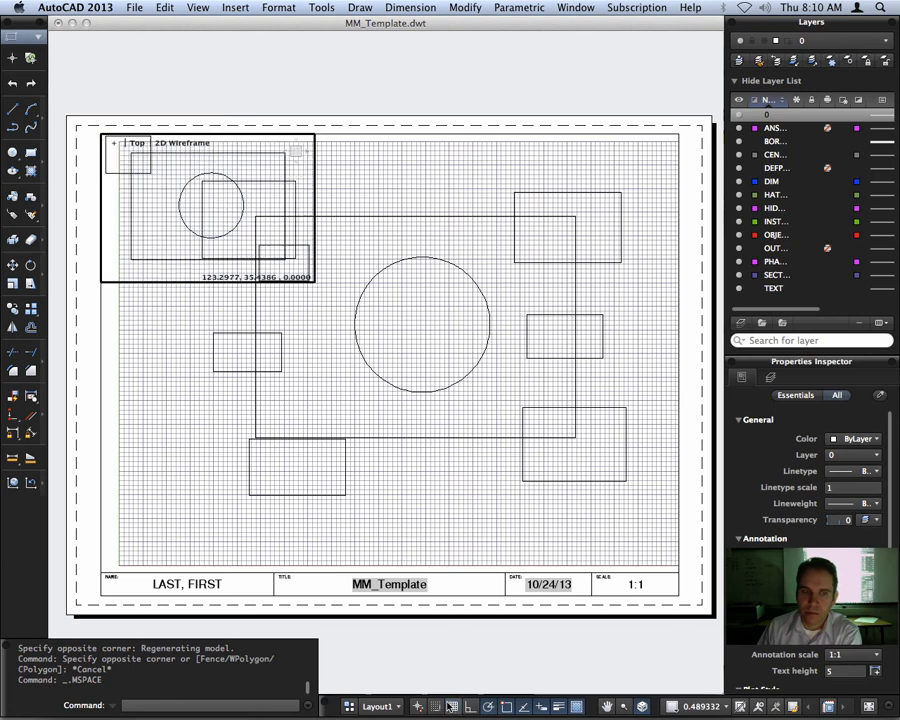
left_click(186, 470)
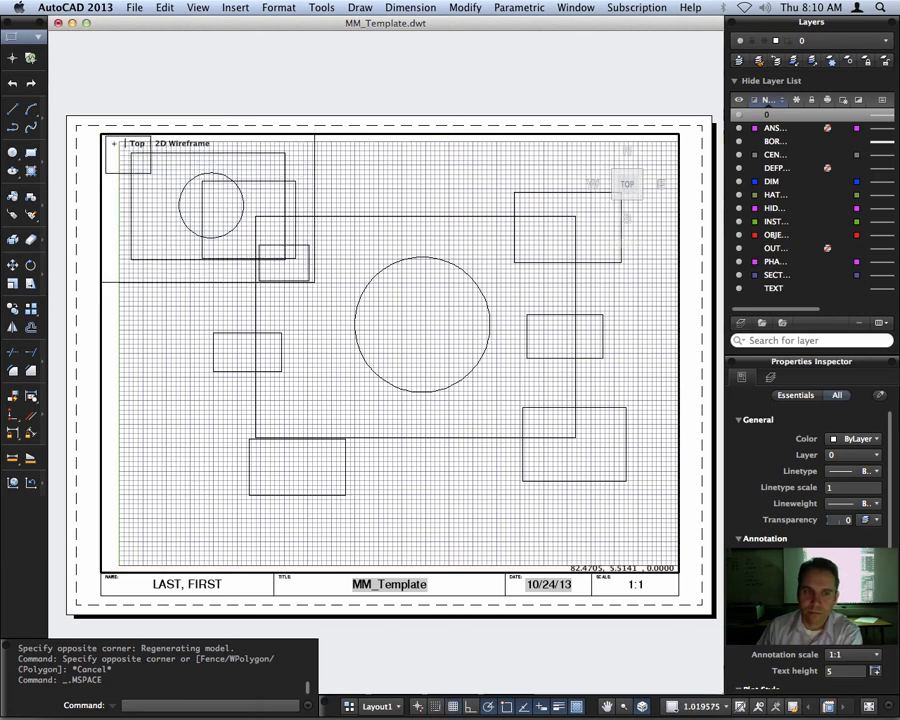
left_click(453, 707)
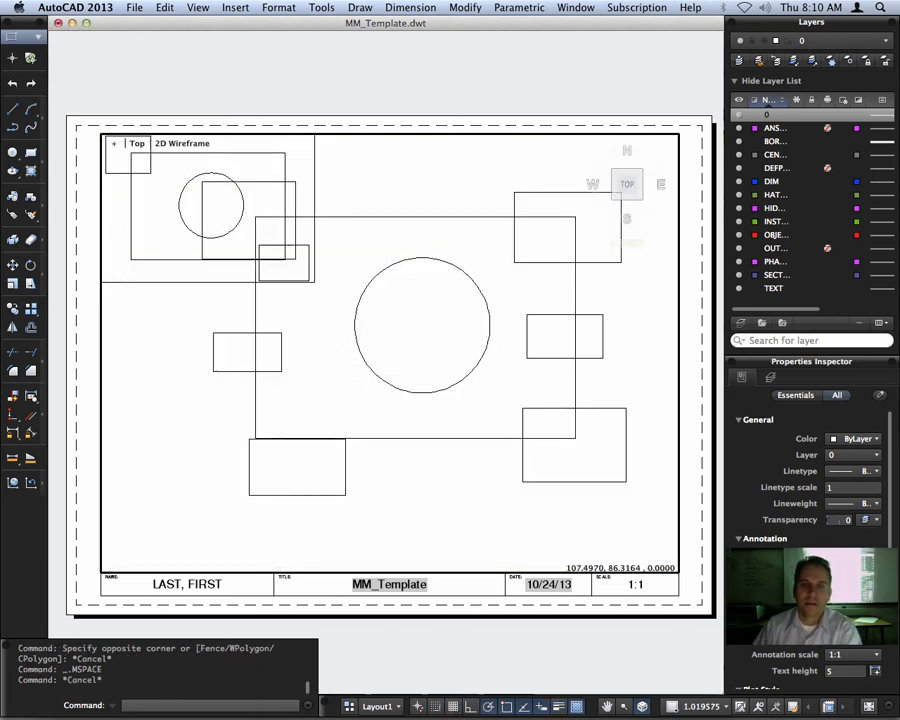
Pan the geometry inside the large viewport down and to the right, and return to paper space.
middle_click_drag(381, 372, 424, 479)
left_click(245, 402)
left_click(190, 326)
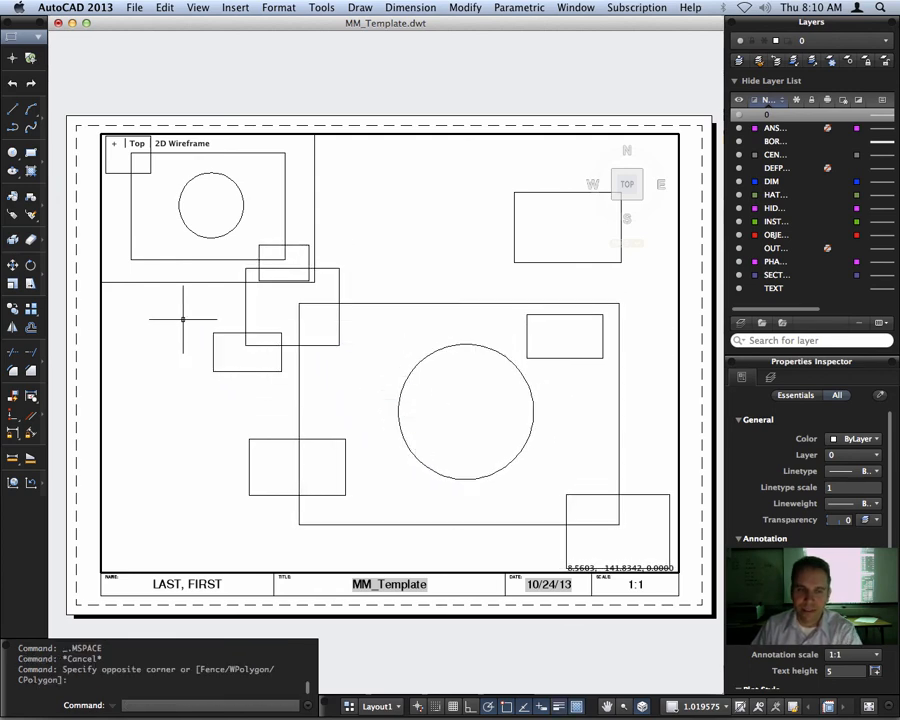
double_click(267, 83)
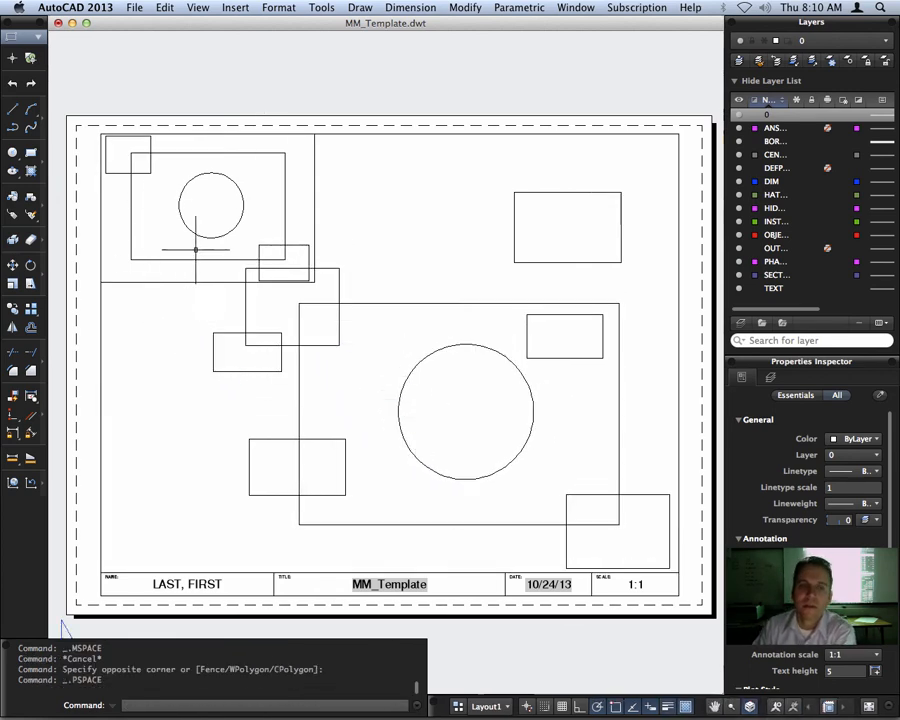
Shrink the small upper-left viewport to about 69 by 48 mm by its lower-right corner, and delete it.
left_click(292, 204)
left_click(314, 206)
left_click(314, 204)
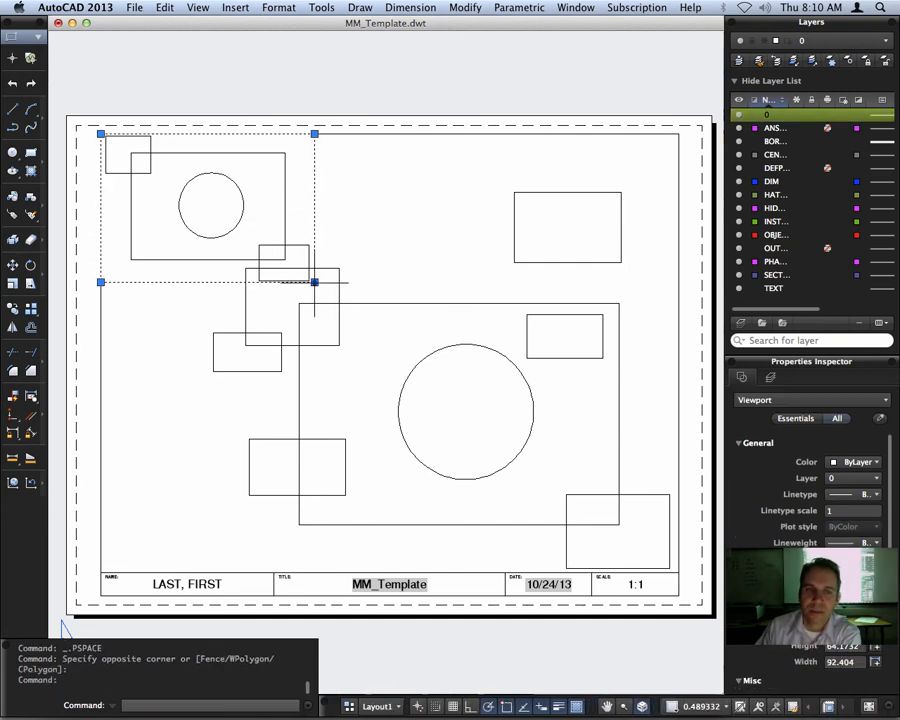
left_click(315, 283)
left_click(259, 243)
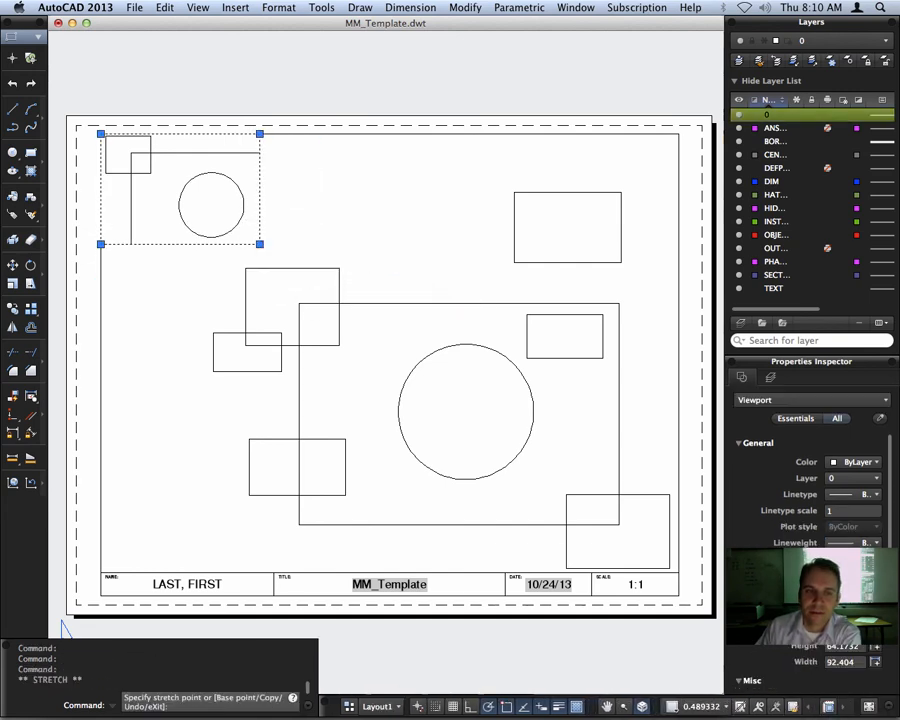
left_click(373, 97)
key("Escape")
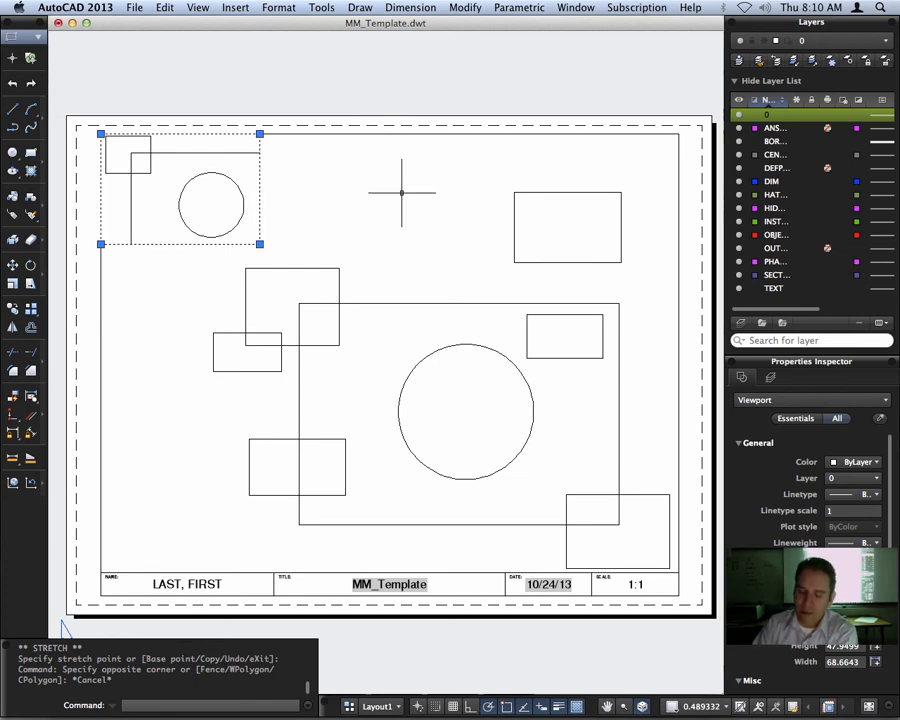
key("Delete")
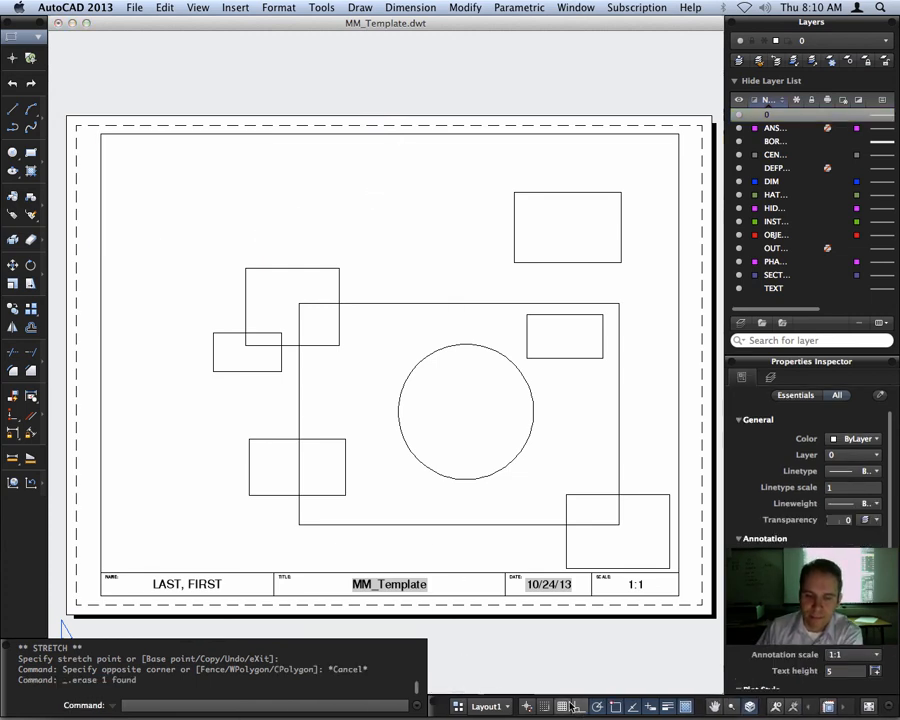
Open the overview of drawings and layouts showing the Model and Layout1 thumbnails.
left_click(506, 707)
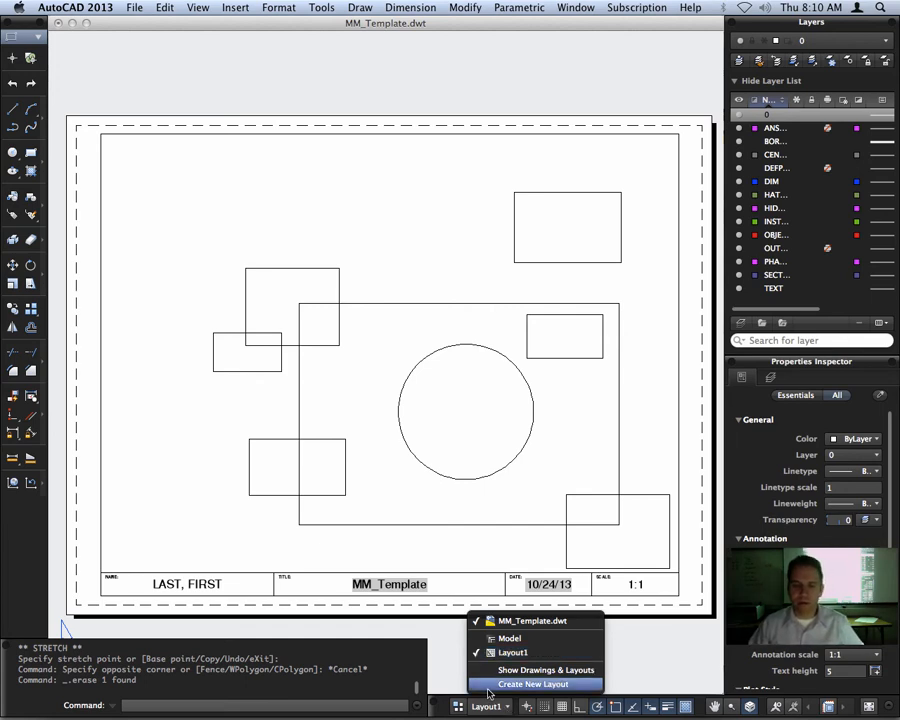
left_click(540, 669)
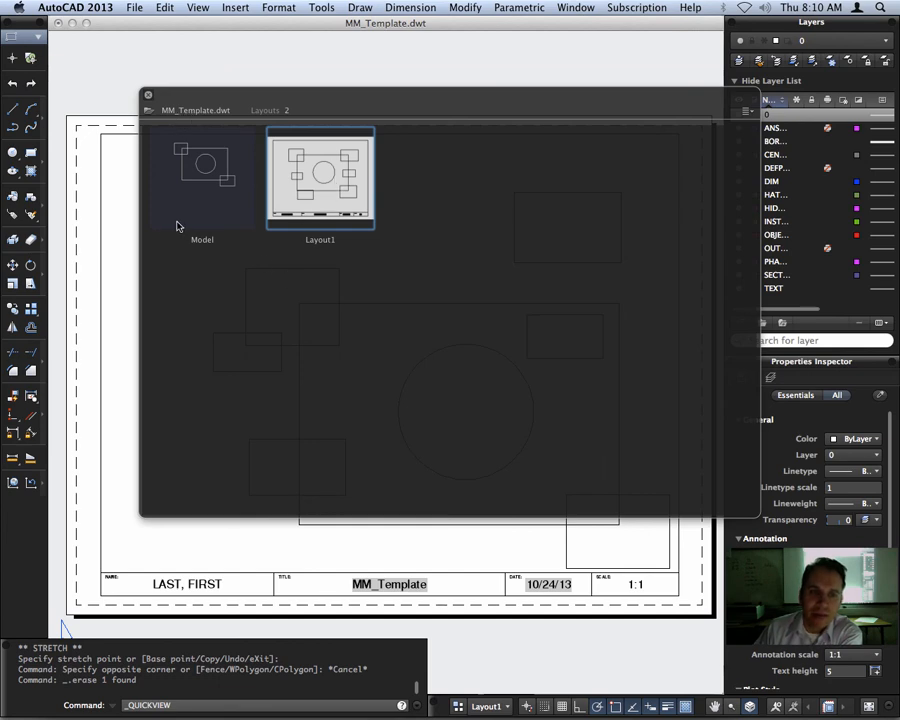
left_click(201, 157)
left_click(321, 171)
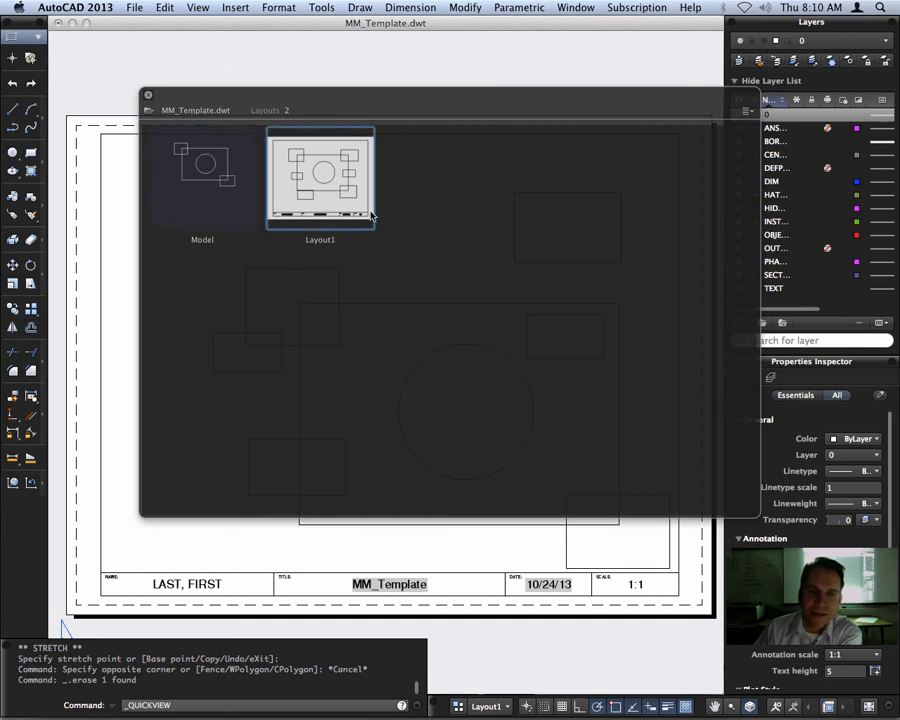
Rename Layout1 as "8.5 x 11" in the layouts overview.
right_click(321, 244)
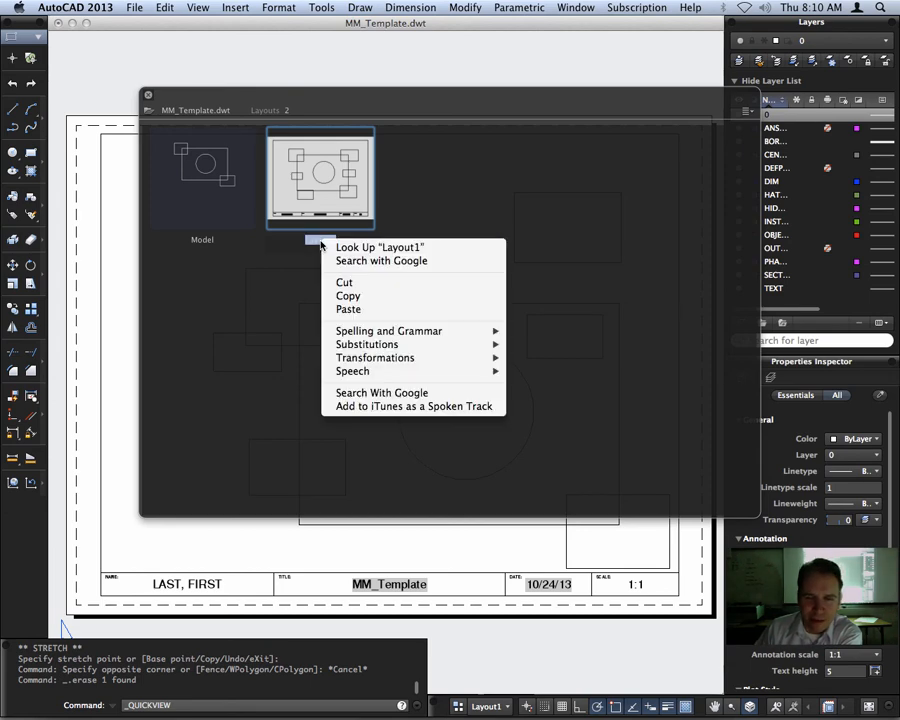
left_click(310, 246)
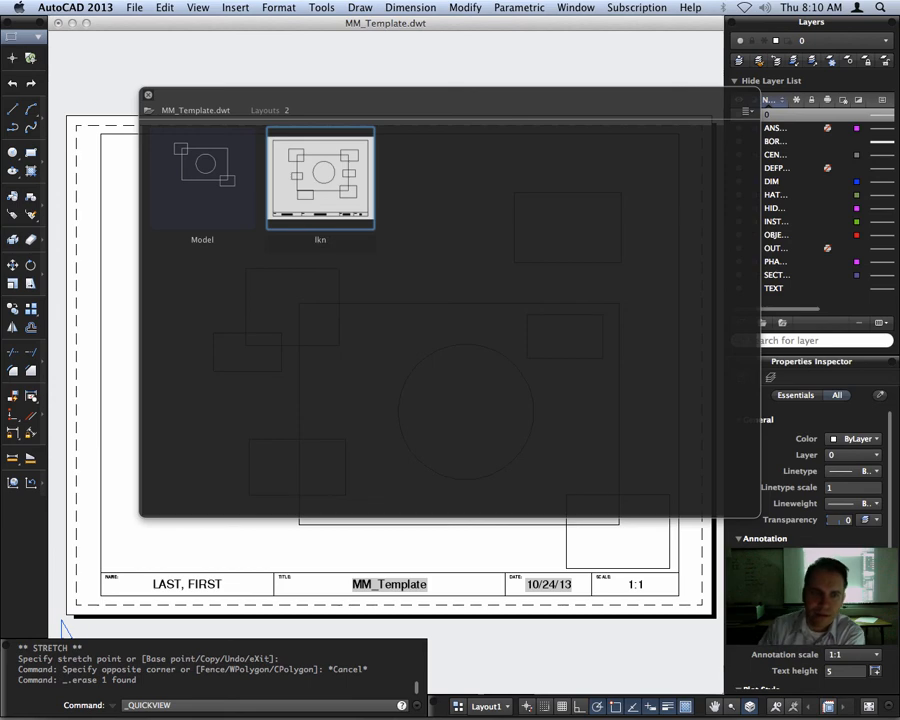
key("BackSpace")
key("BackSpace")
key("BackSpace")
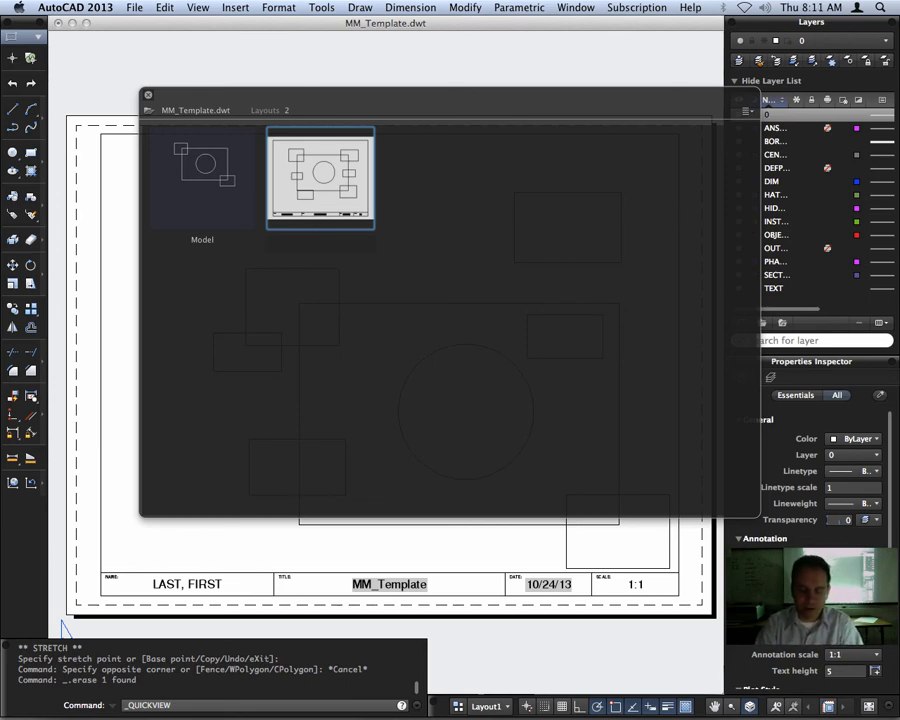
type("Letter")
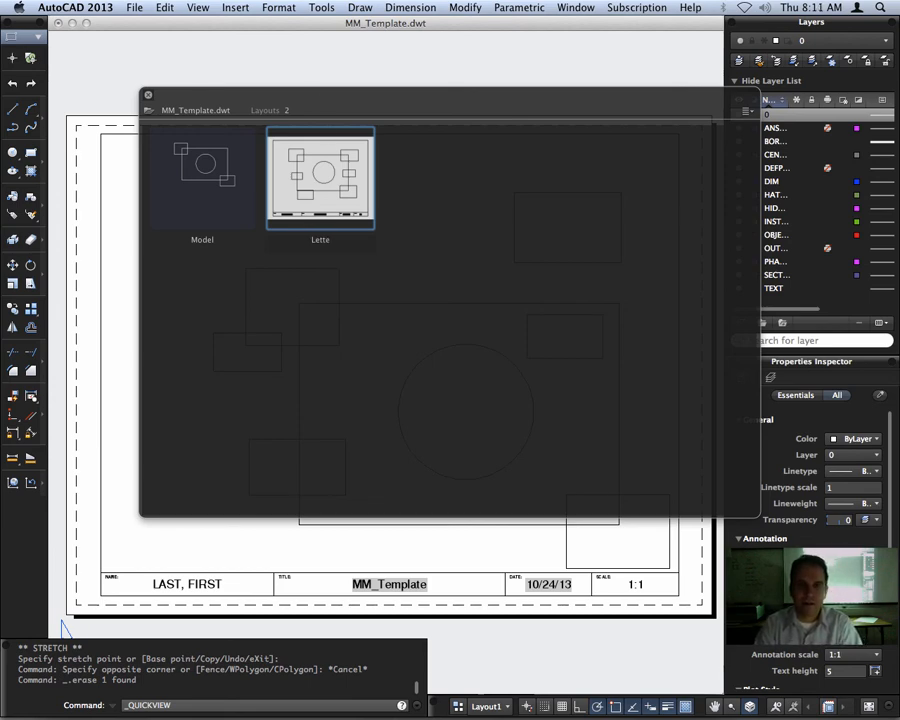
key("BackSpace")
key("BackSpace")
key("BackSpace")
key("BackSpace")
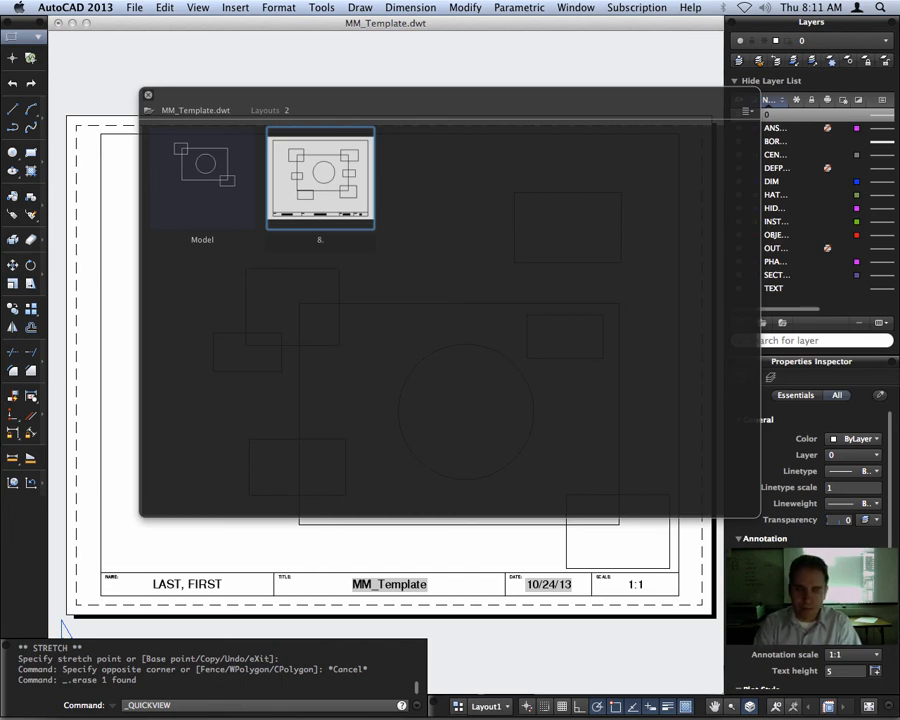
type("8.5 x 11")
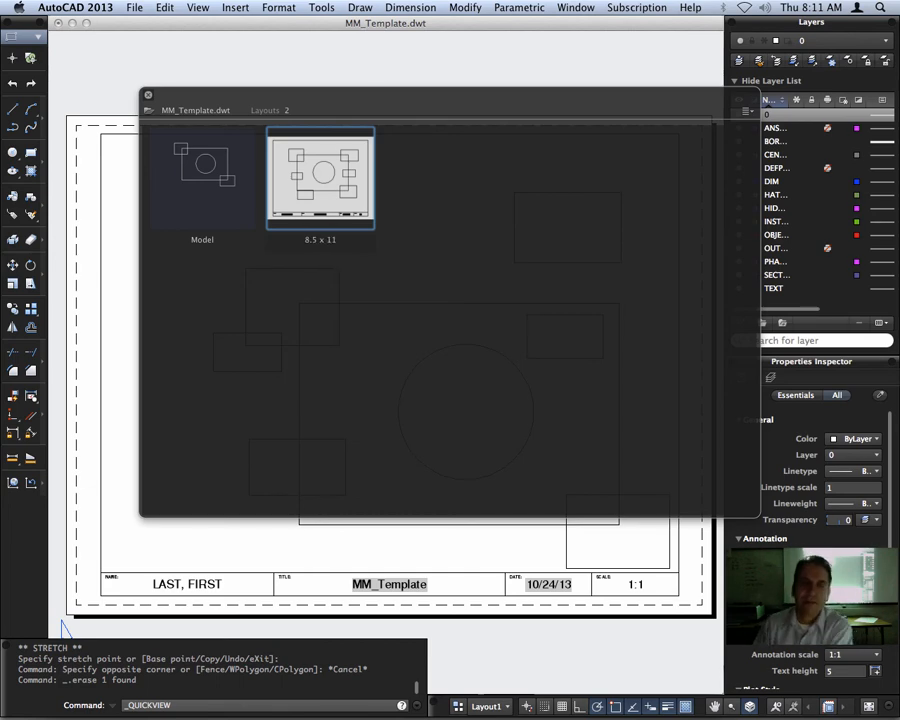
key("Return")
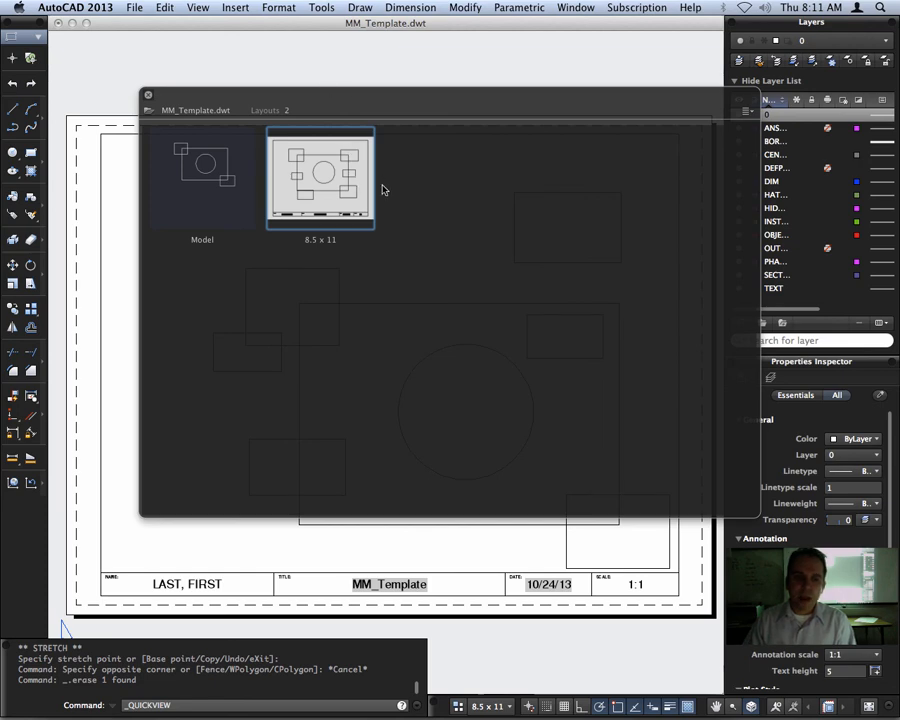
Create a new layout named "11 x 17" from the layouts overview and make it current.
right_click(435, 156)
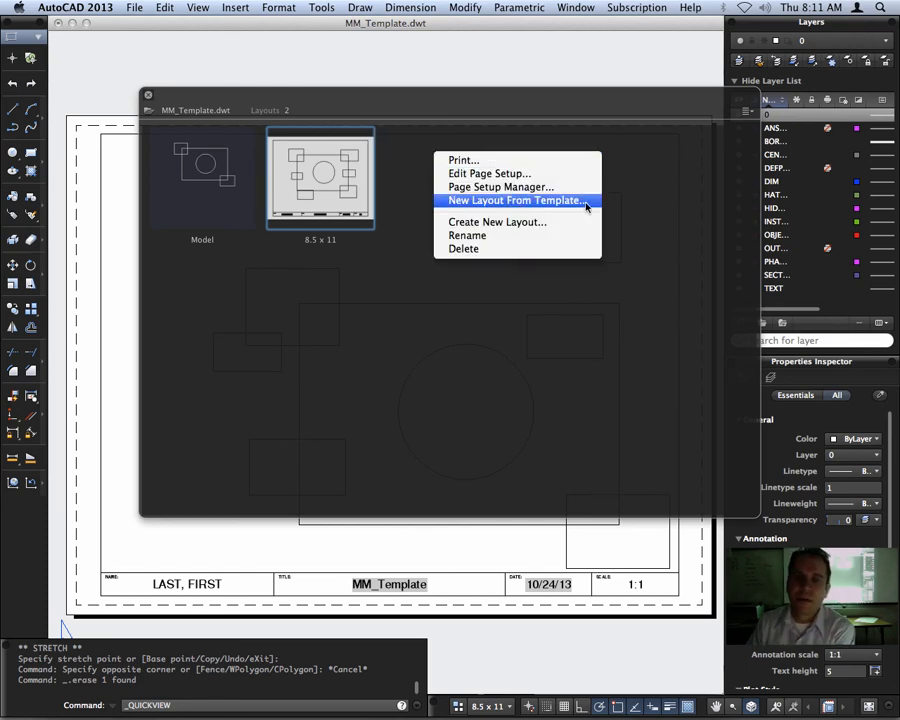
left_click(533, 232)
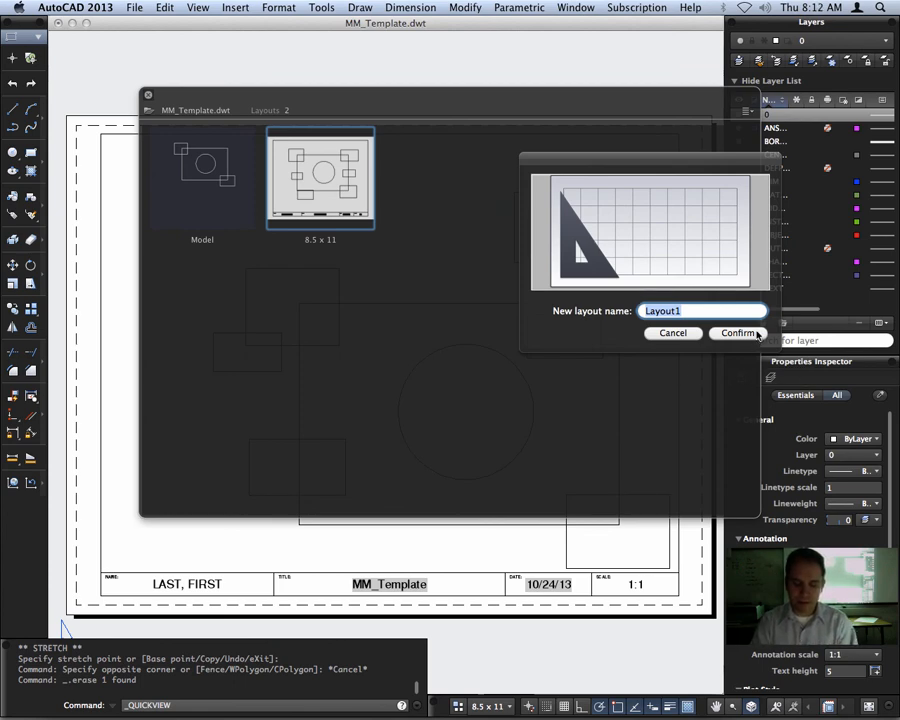
type("11 x 17")
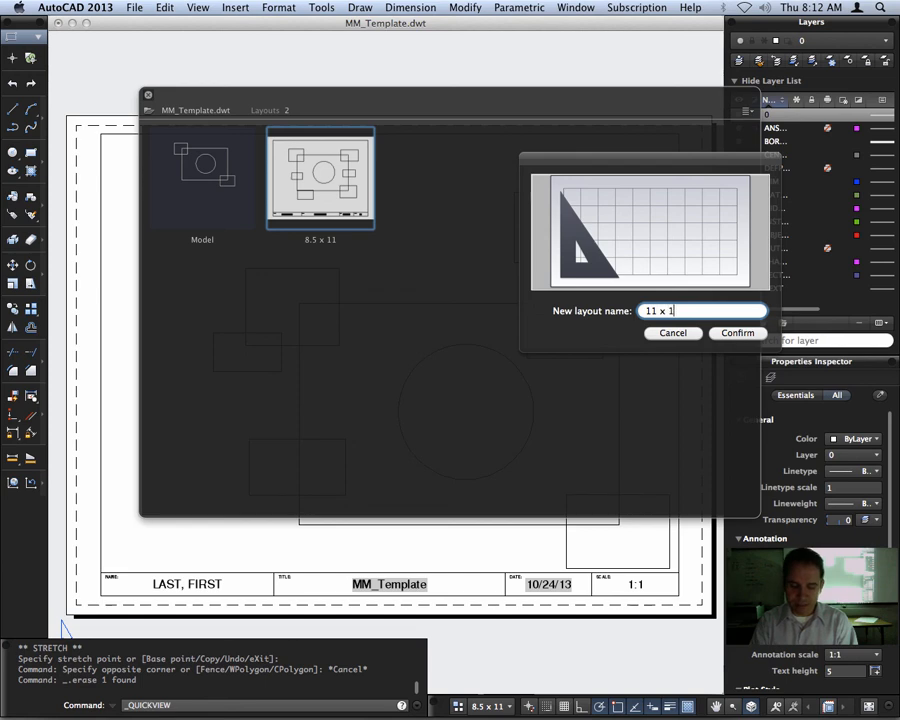
left_click(754, 339)
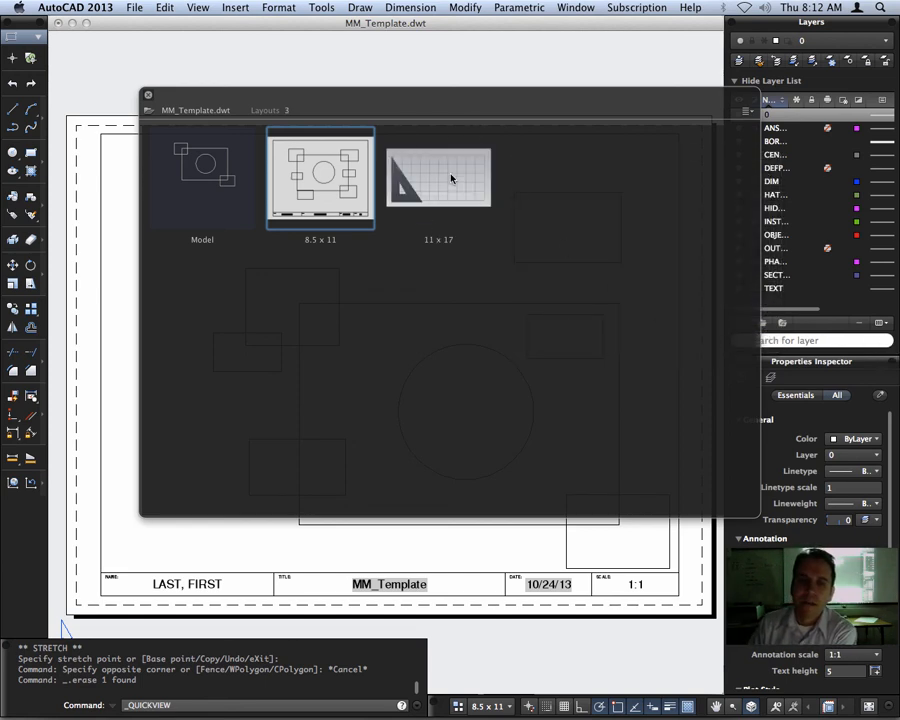
left_click(447, 182)
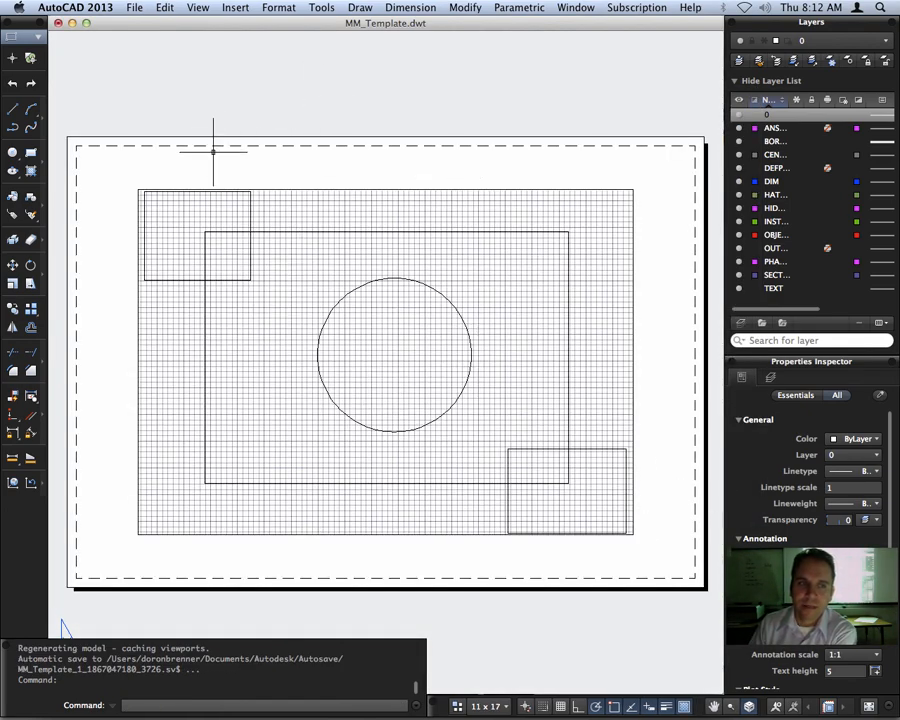
Examine the available paper sizes in the 11 x 17 layout's page setup, and leave the page setup without changes.
left_click(134, 7)
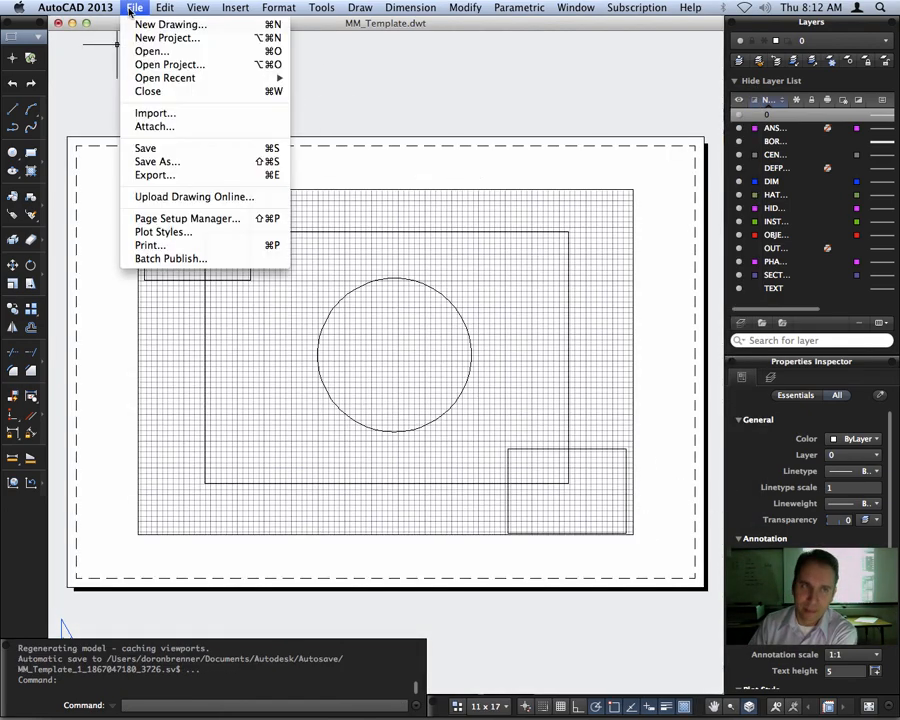
left_click(205, 218)
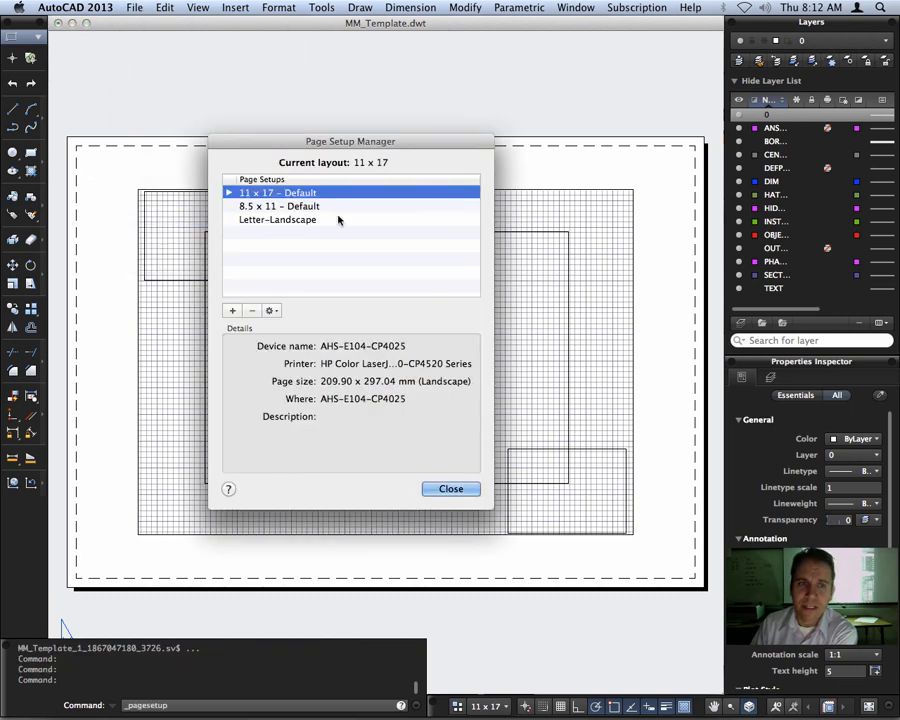
left_click(270, 310)
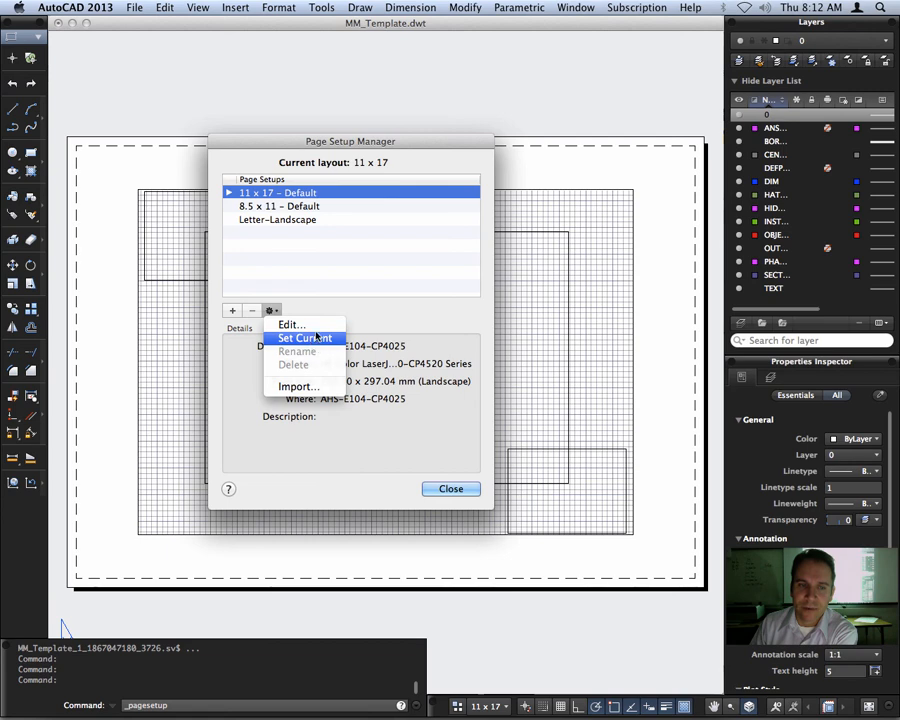
left_click(291, 324)
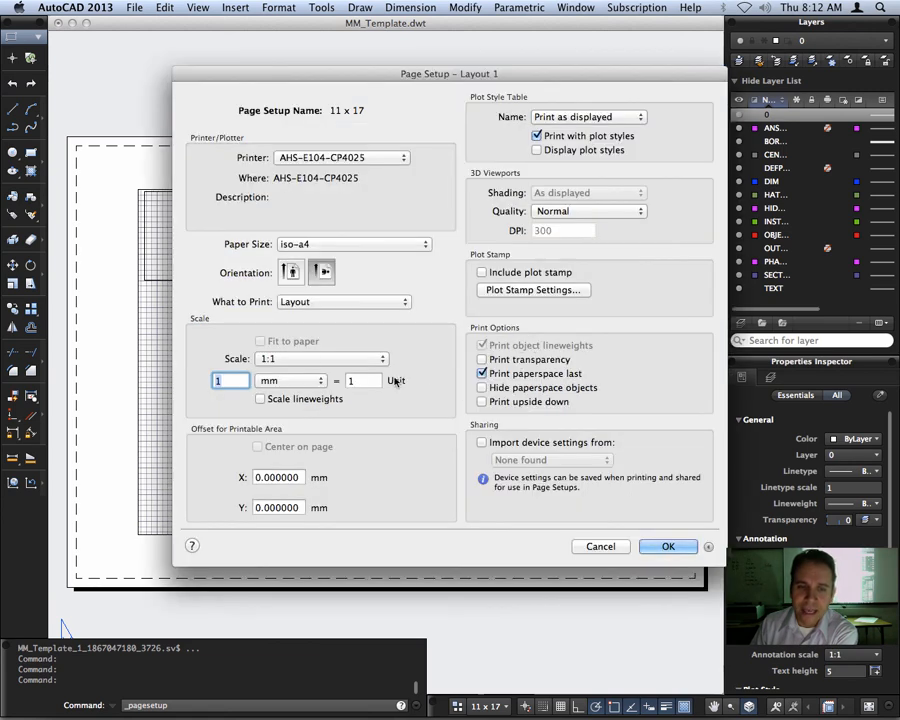
left_click(345, 247)
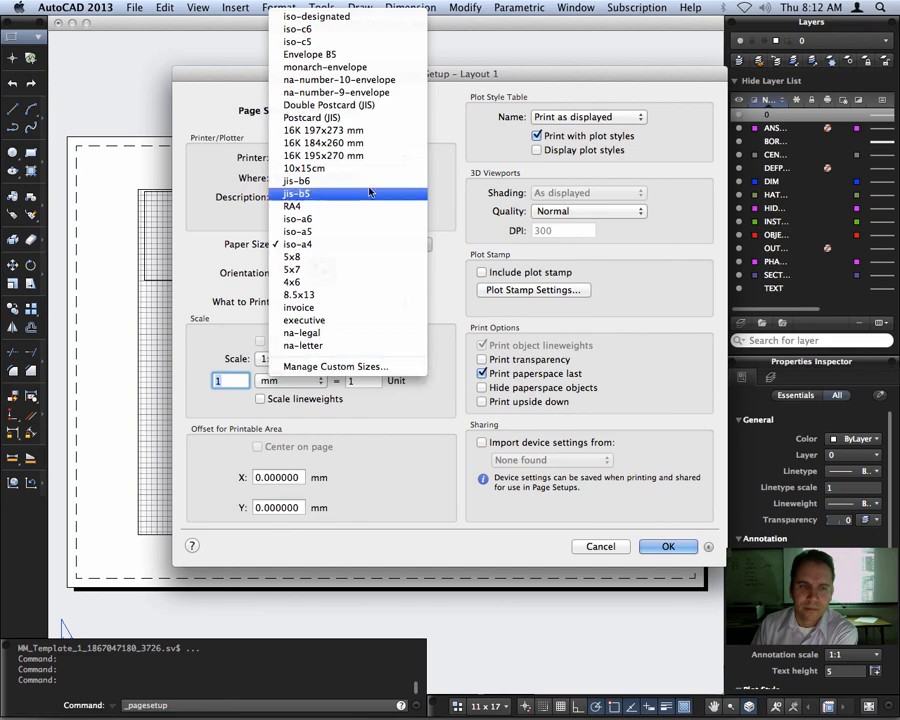
left_click(335, 244)
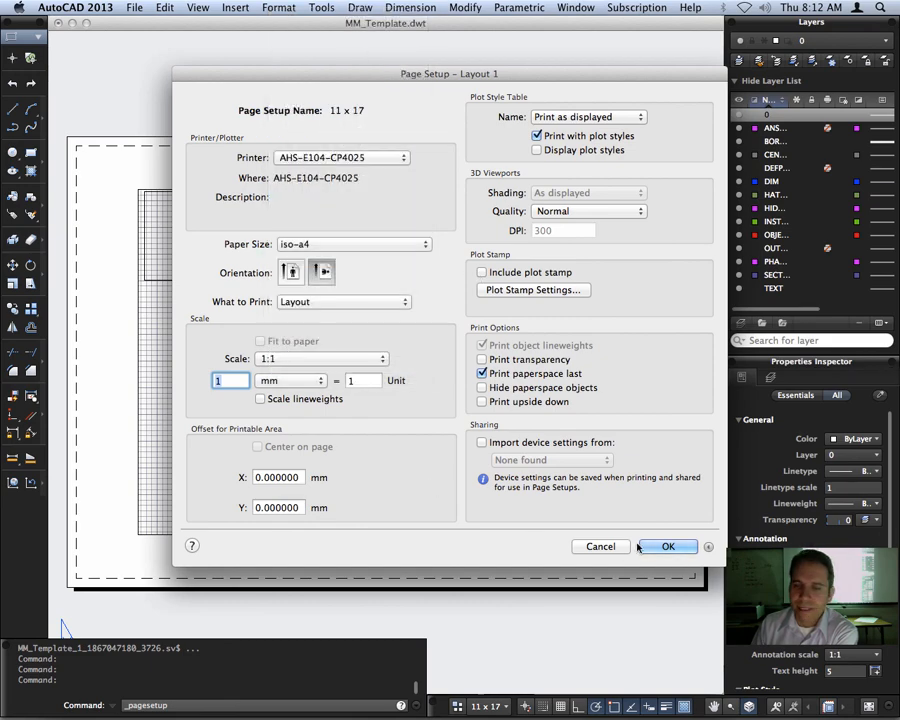
left_click(600, 546)
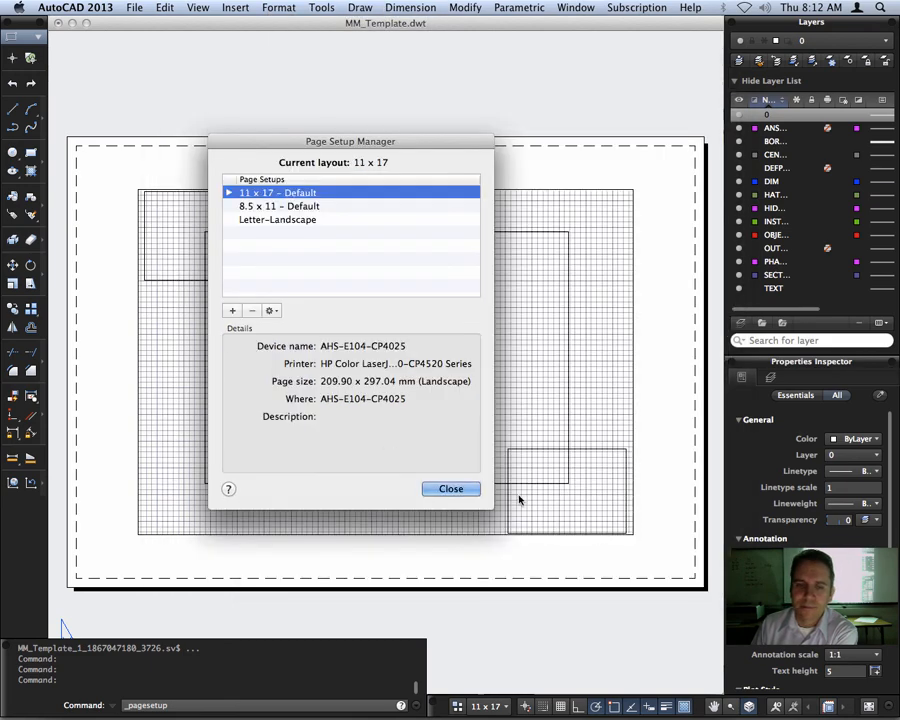
left_click(449, 488)
Switch to Model space, to the 8.5 x 11 layout, and back to the 11 x 17 layout to compare them.
left_click(507, 707)
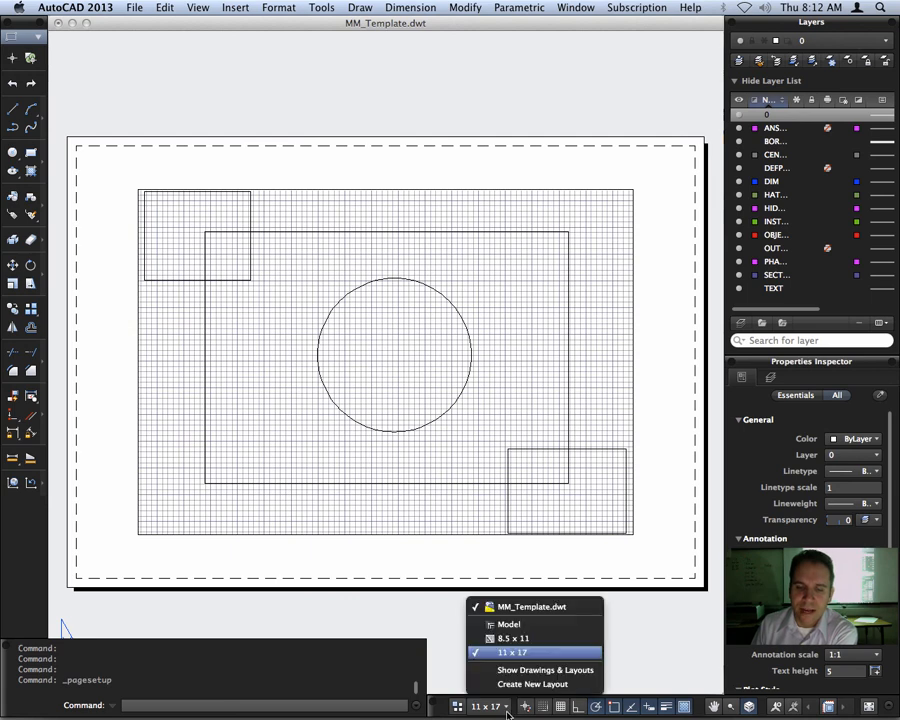
left_click(534, 624)
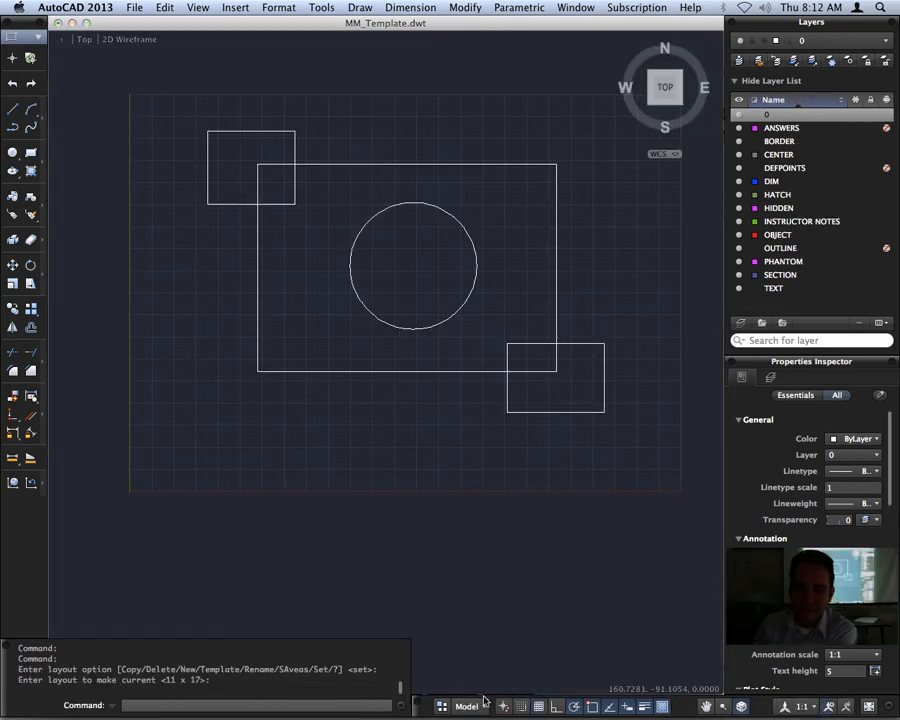
left_click(467, 706)
left_click(521, 640)
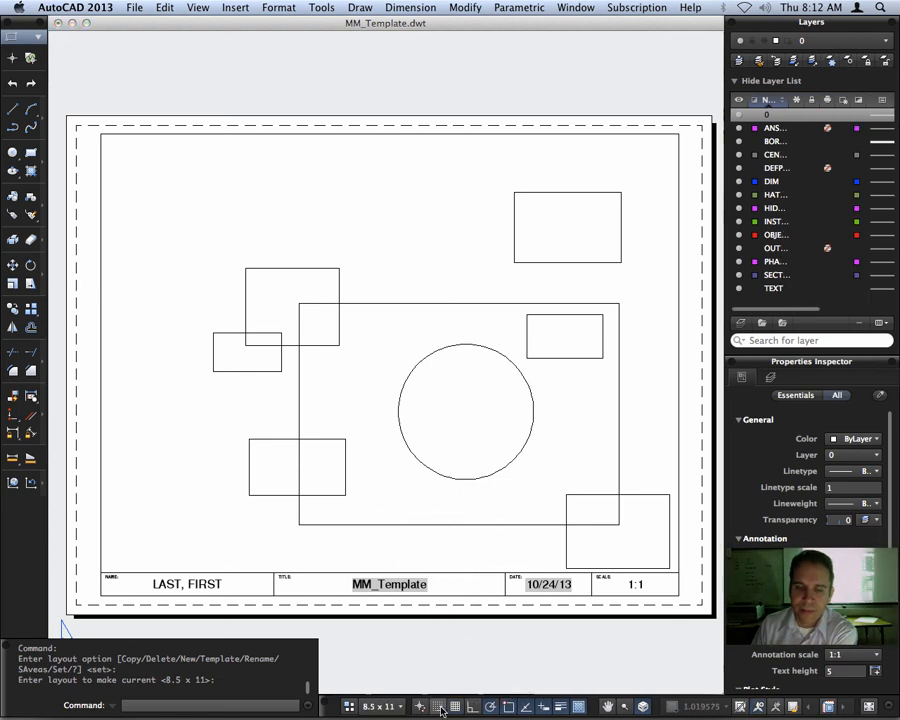
left_click(383, 706)
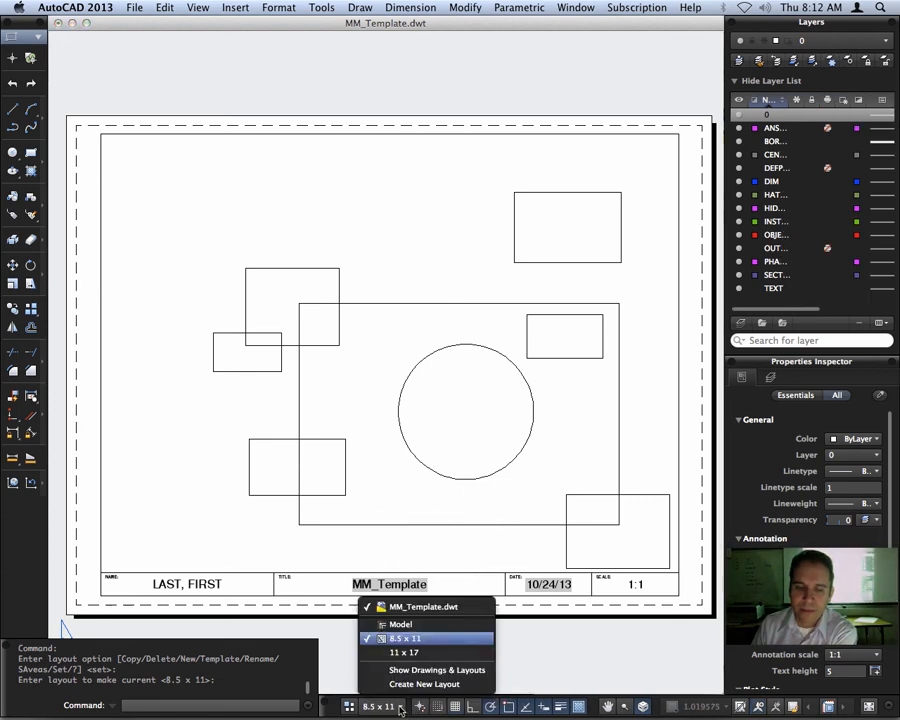
left_click(404, 652)
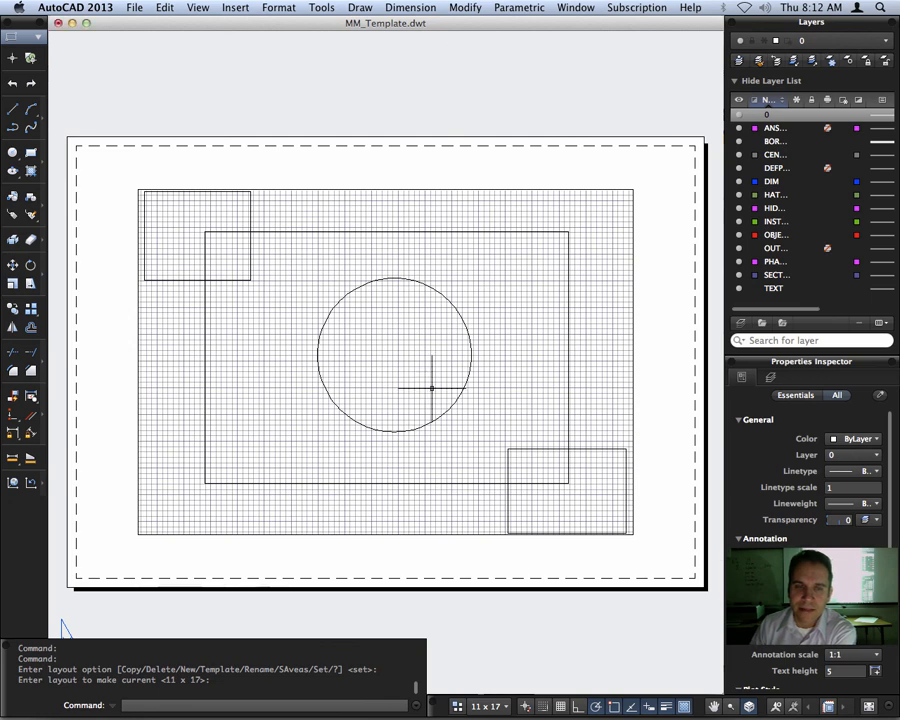